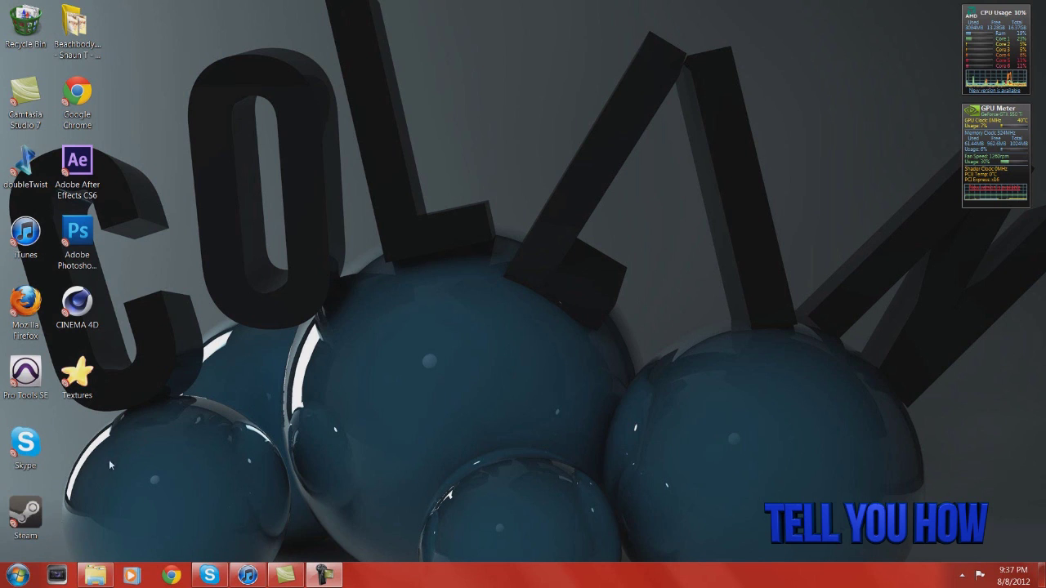
pyautogui.moveTo(214, 573)
pyautogui.click(4, 576)
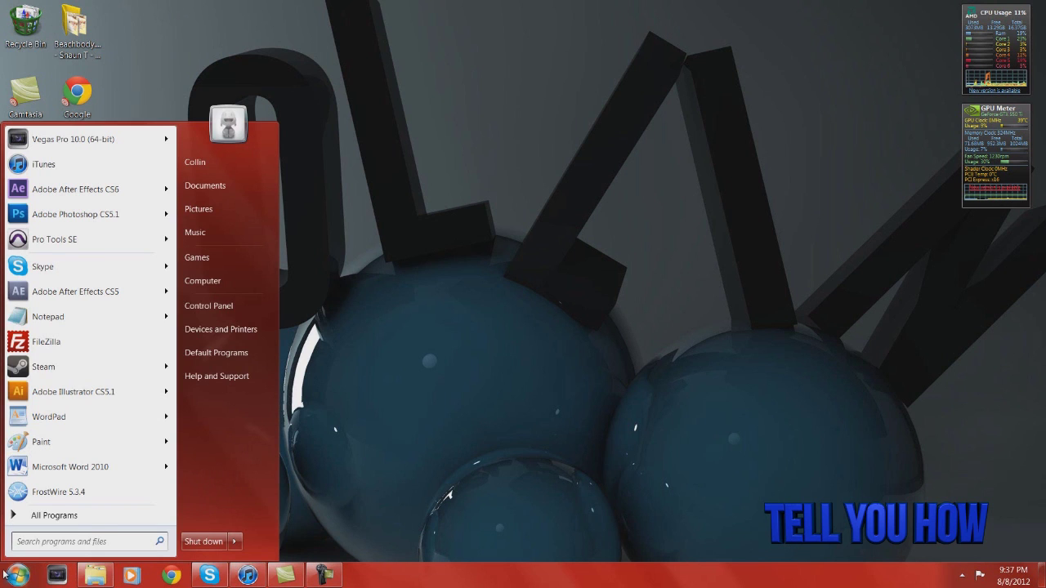
pyautogui.write('cal')
pyautogui.press('Return')
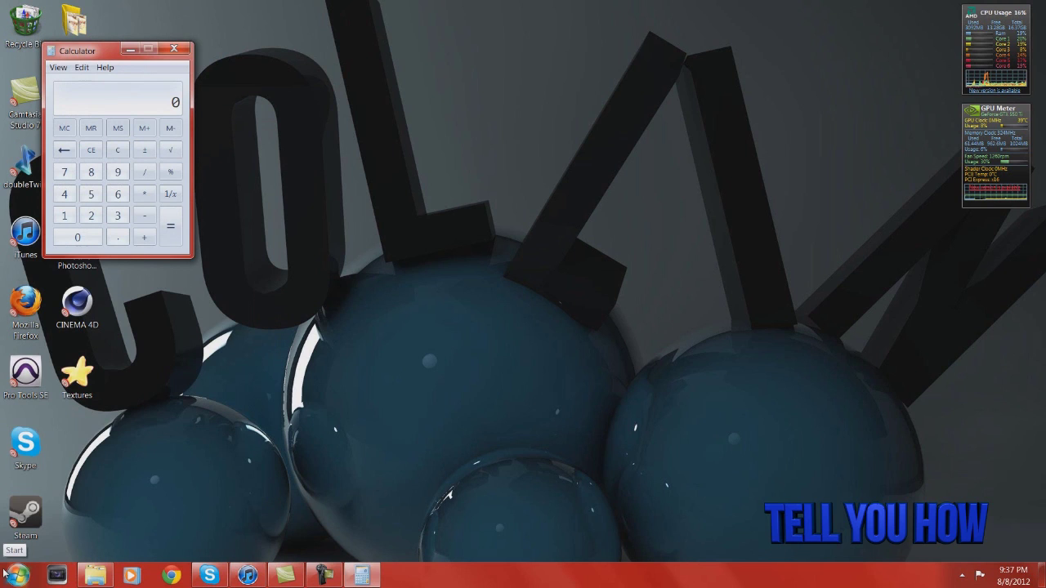
pyautogui.write('1500 ')
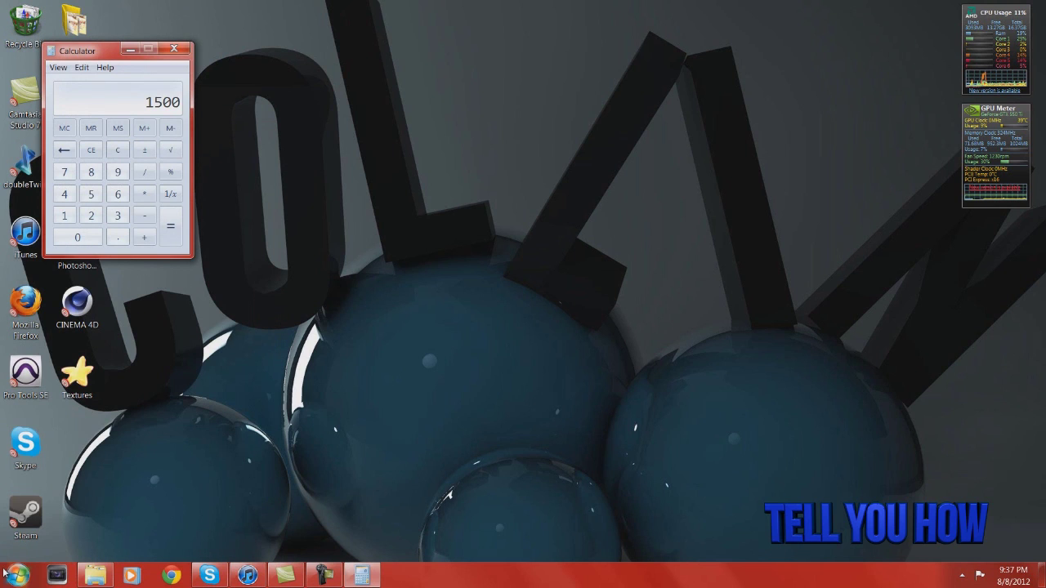
pyautogui.write('*')
pyautogui.click(174, 48)
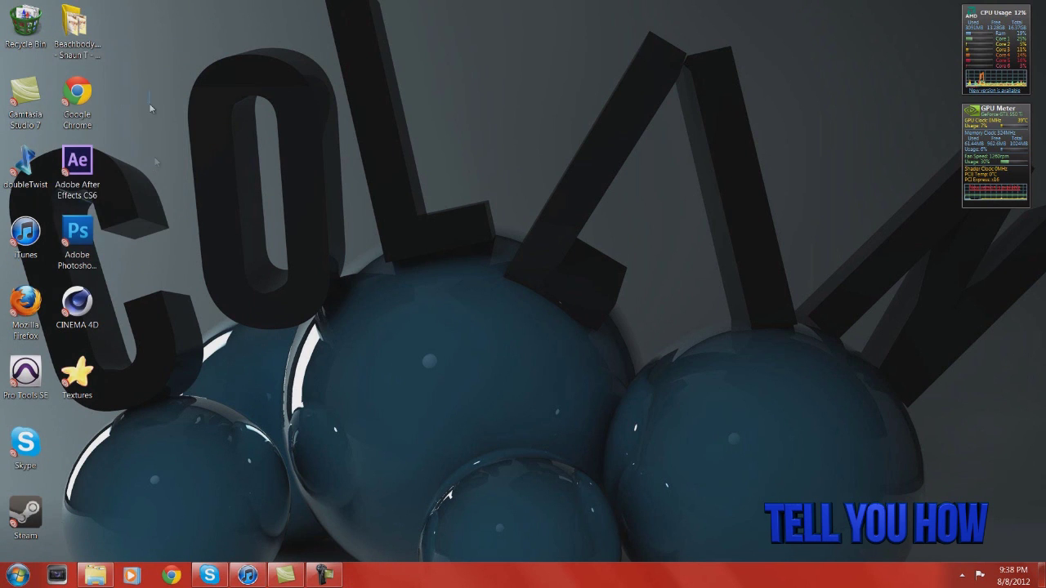
# - Launch Adobe After Effects CS6, dismiss the disk cache warning, and bring up the project contents
pyautogui.doubleClick(82, 164)
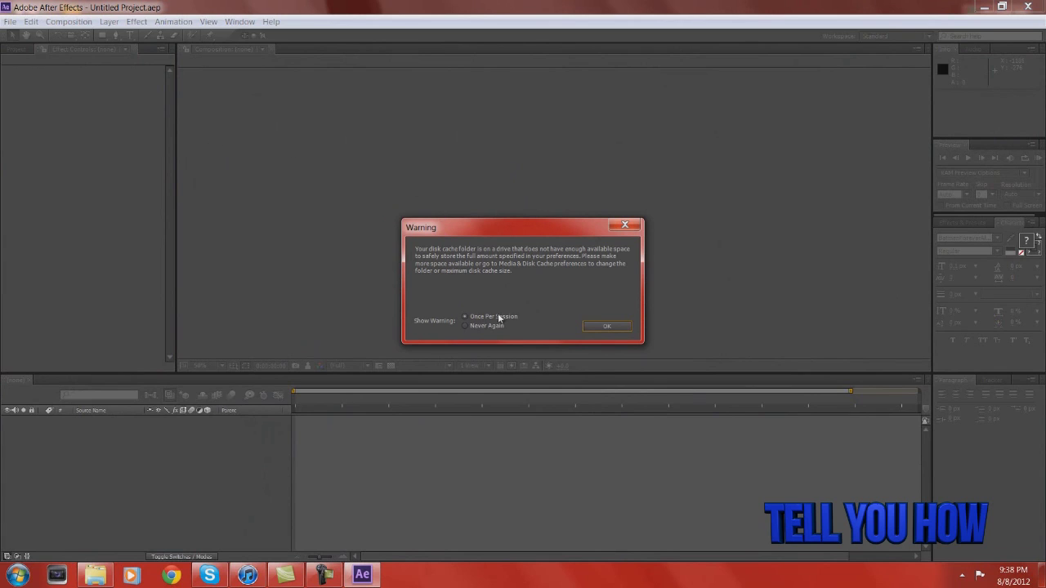
pyautogui.click(604, 327)
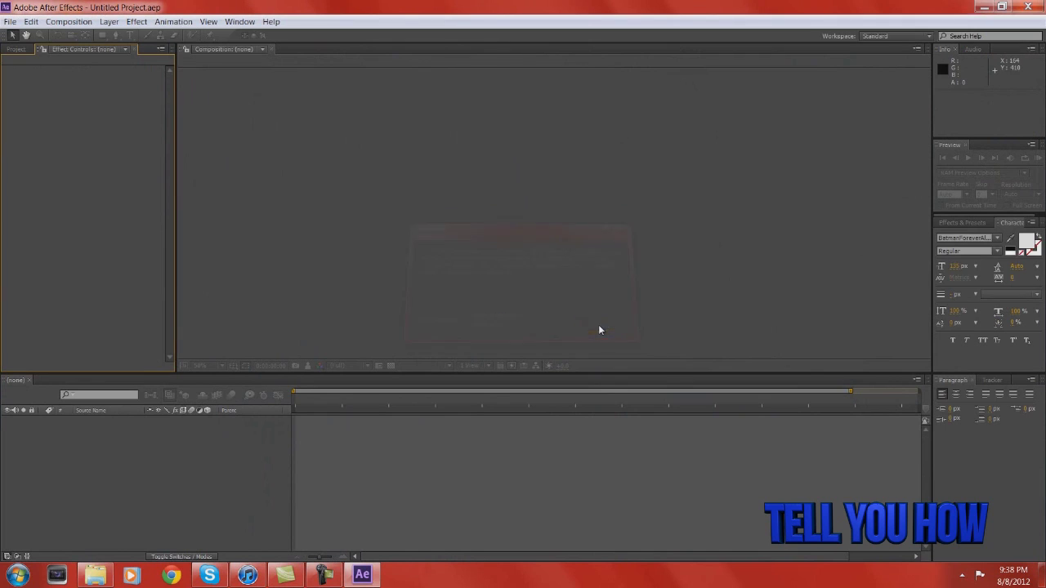
pyautogui.click(16, 49)
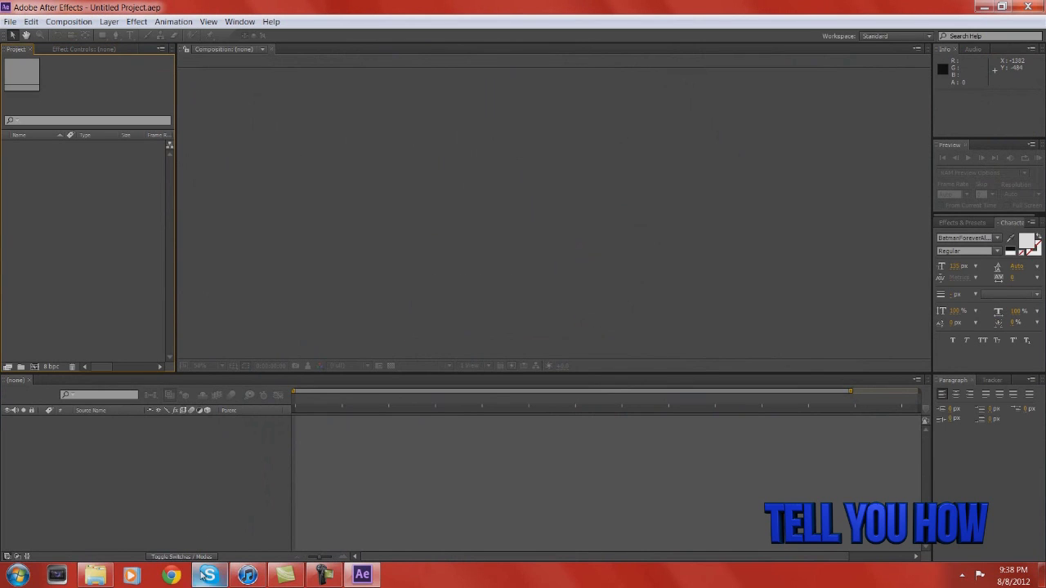
# - Create a new composition from the HDTV 1080 29.97 preset with a duration of 0;00;10;00
pyautogui.click(94, 577)
pyautogui.click(86, 23)
pyautogui.click(89, 37)
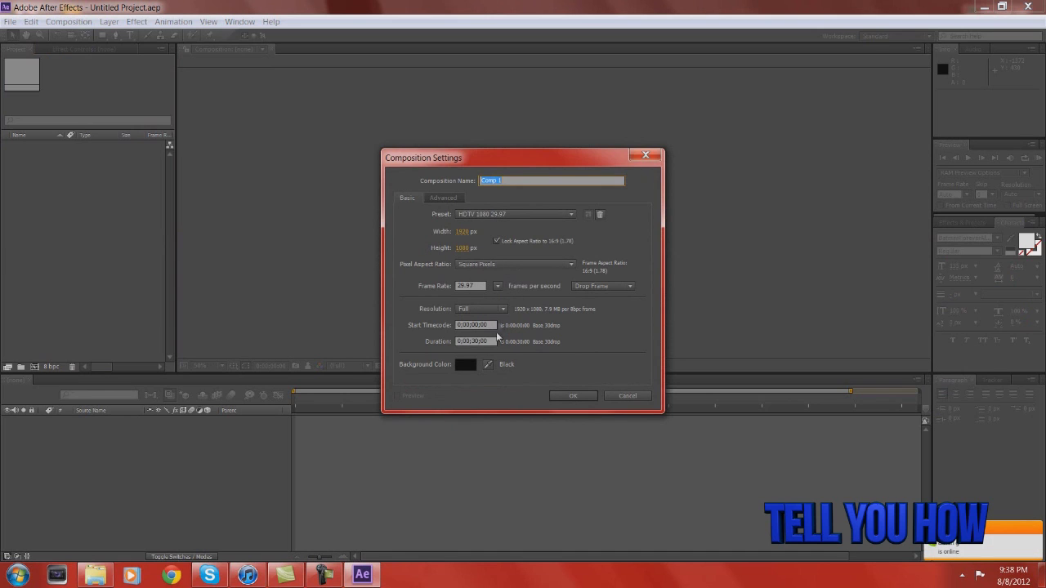
pyautogui.click(475, 342)
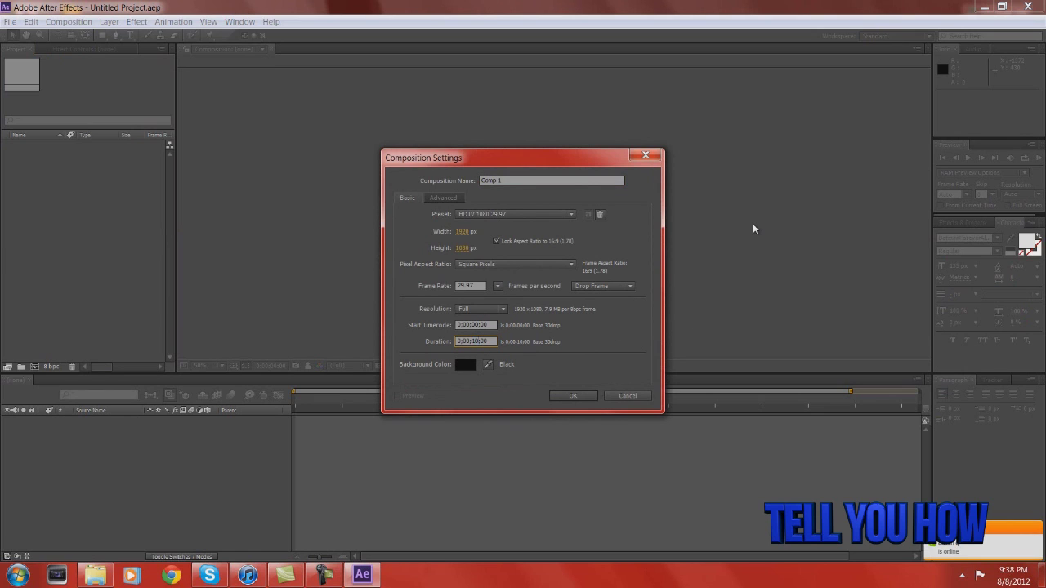
pyautogui.press('Return')
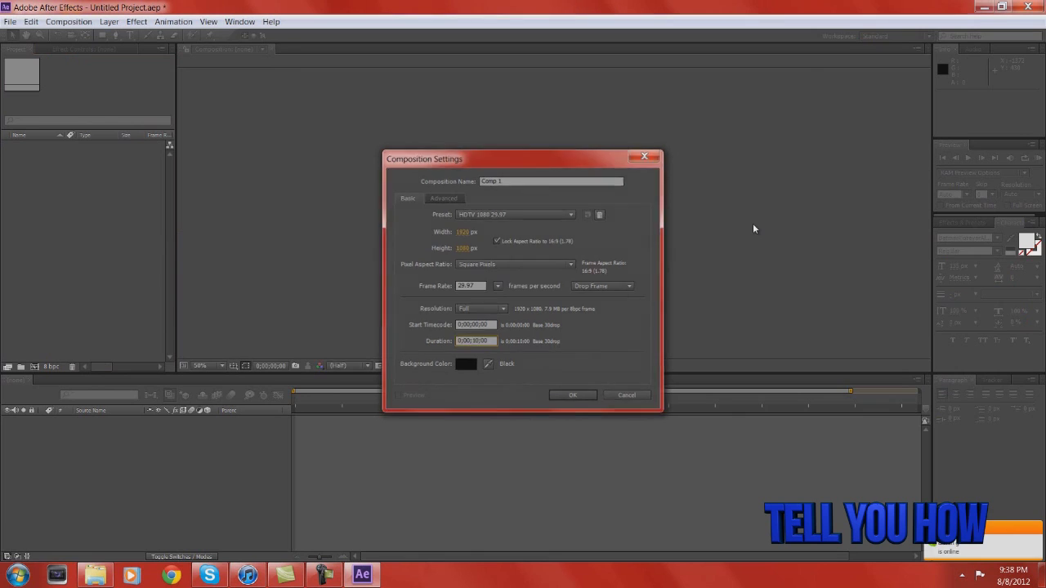
# - Add a black solid layer at full composition size to Comp 1
pyautogui.rightClick(112, 431)
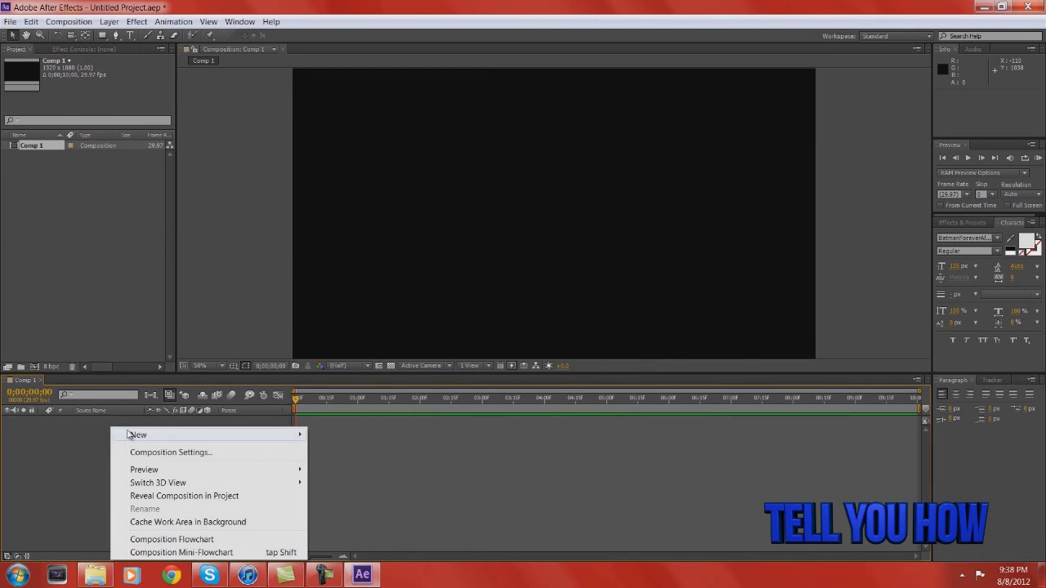
pyautogui.click(59, 443)
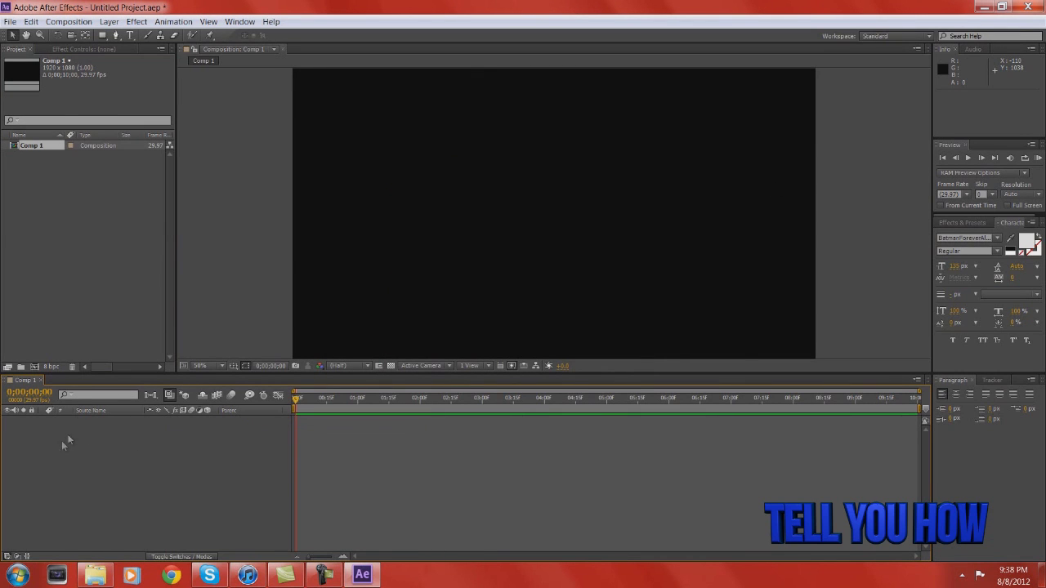
pyautogui.rightClick(111, 433)
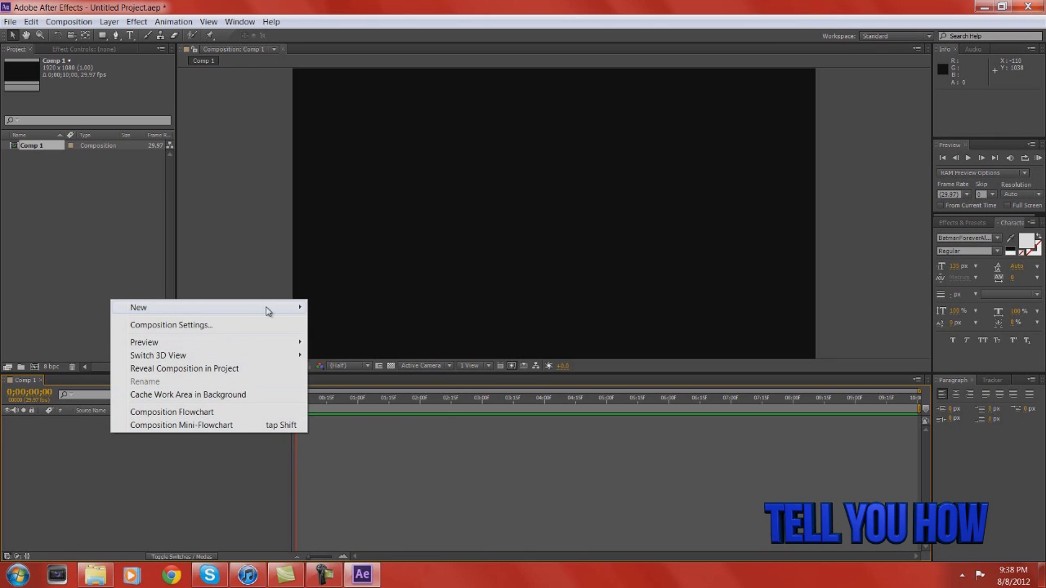
pyautogui.moveTo(265, 307)
pyautogui.click(343, 338)
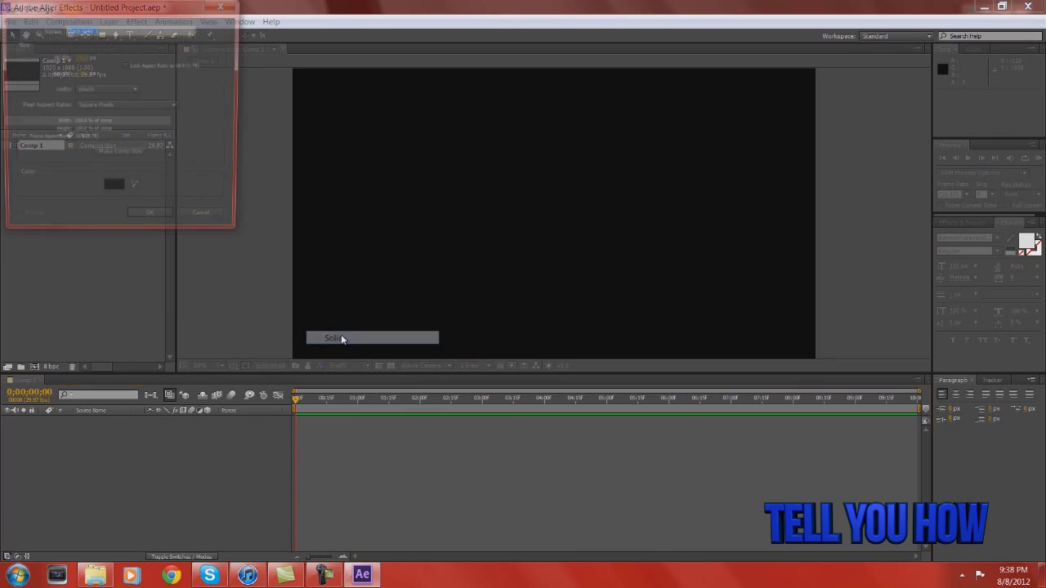
pyautogui.click(147, 222)
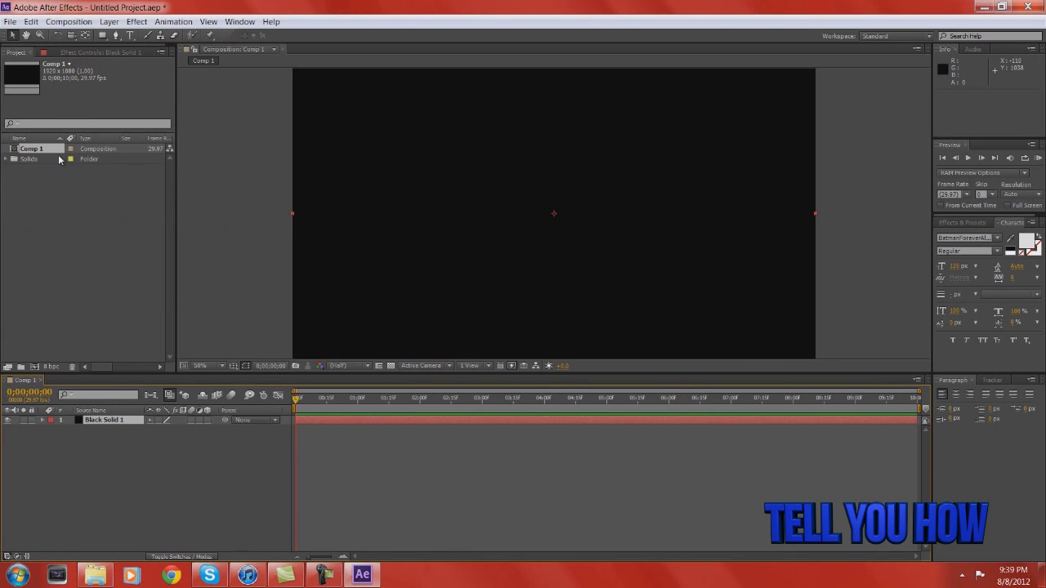
# - Apply the Video Copilot Element effect to the black solid and open its Scene Setup
pyautogui.click(131, 22)
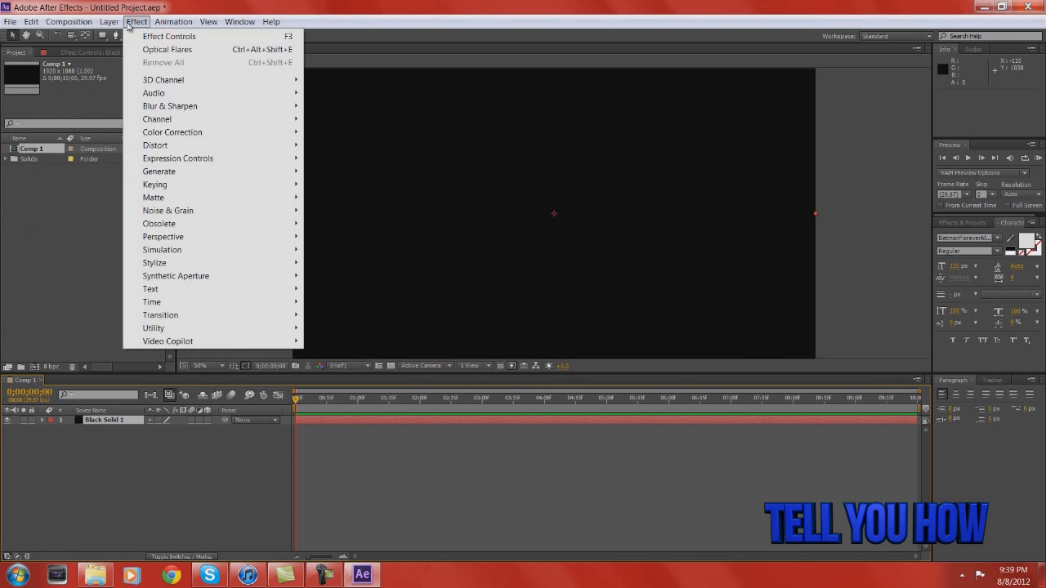
pyautogui.moveTo(295, 342)
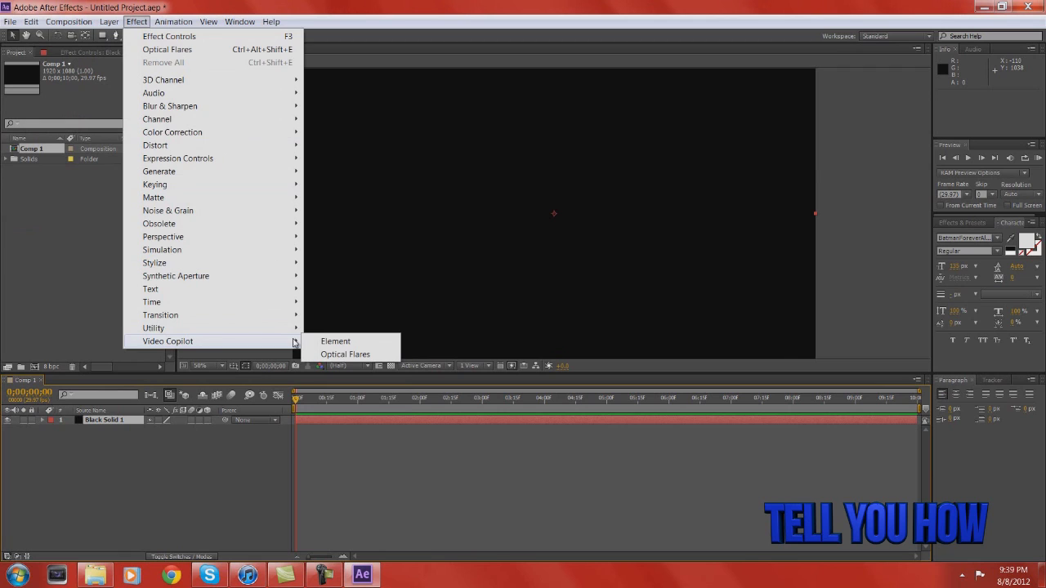
pyautogui.click(314, 343)
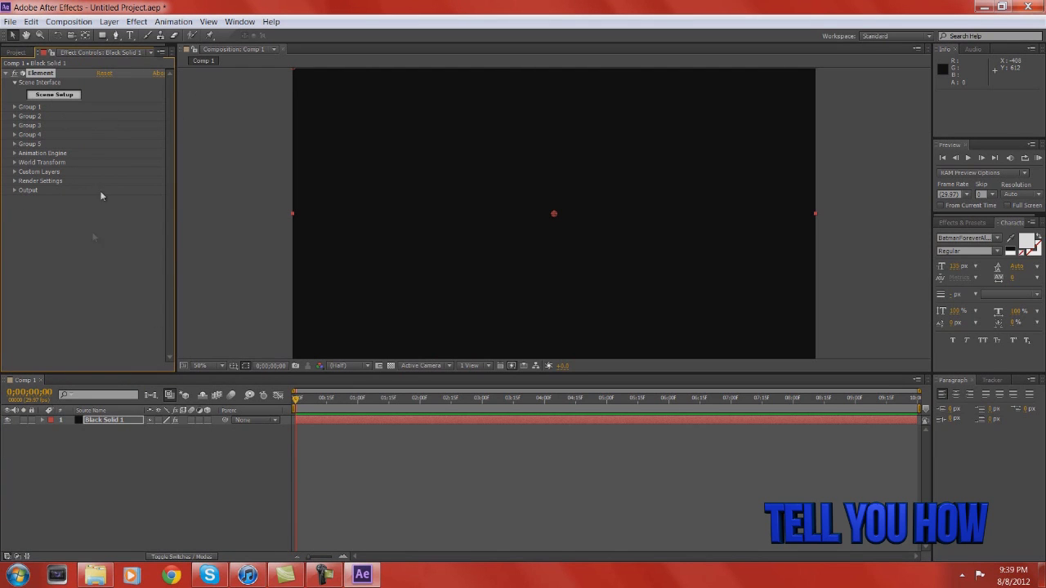
pyautogui.click(68, 95)
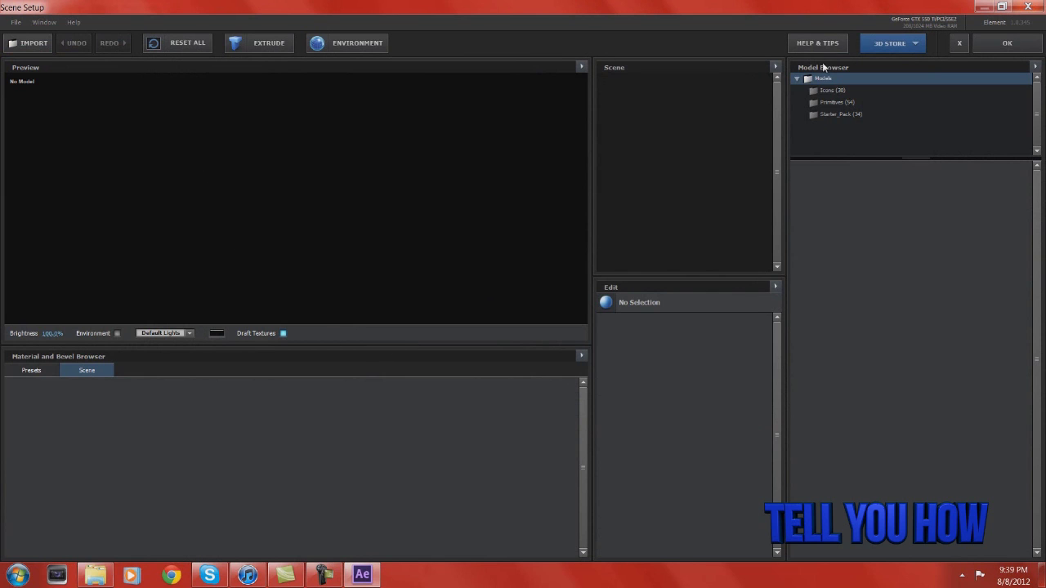
# - Add the play_button model from the Icons model folder to the scene
pyautogui.click(831, 91)
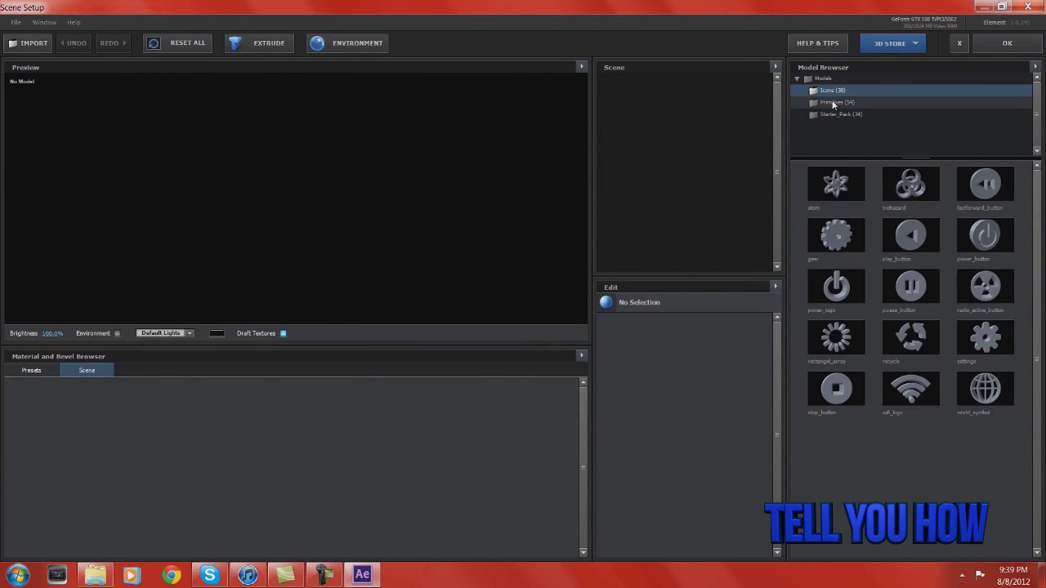
pyautogui.click(919, 247)
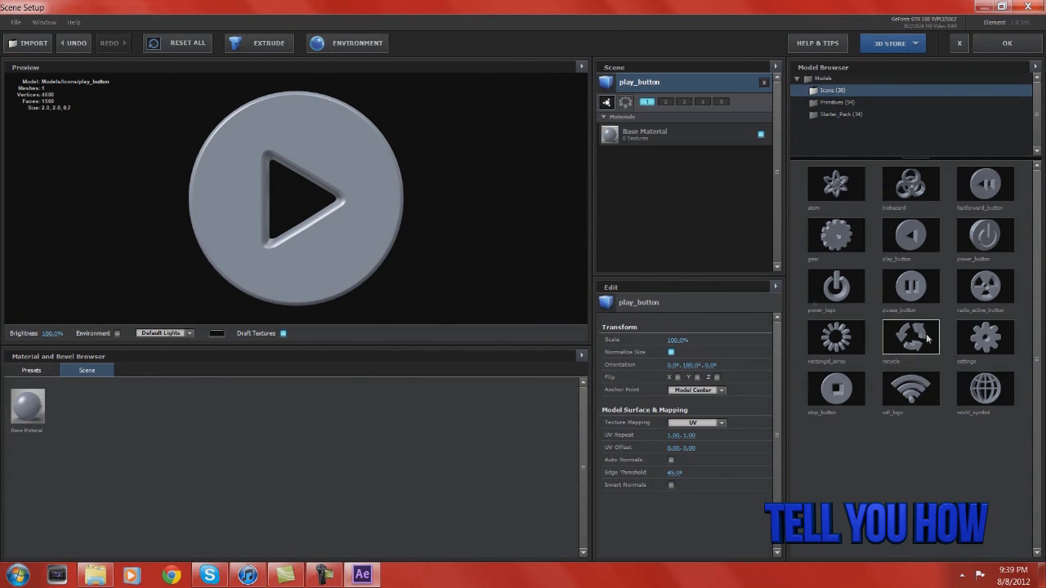
pyautogui.moveTo(351, 208)
pyautogui.mouseDown()
pyautogui.moveTo(332, 193)
pyautogui.moveTo(255, 205)
pyautogui.moveTo(236, 176)
pyautogui.moveTo(330, 160)
pyautogui.moveTo(373, 221)
pyautogui.moveTo(329, 242)
pyautogui.moveTo(305, 179)
pyautogui.moveTo(327, 169)
pyautogui.moveTo(341, 197)
pyautogui.mouseUp()
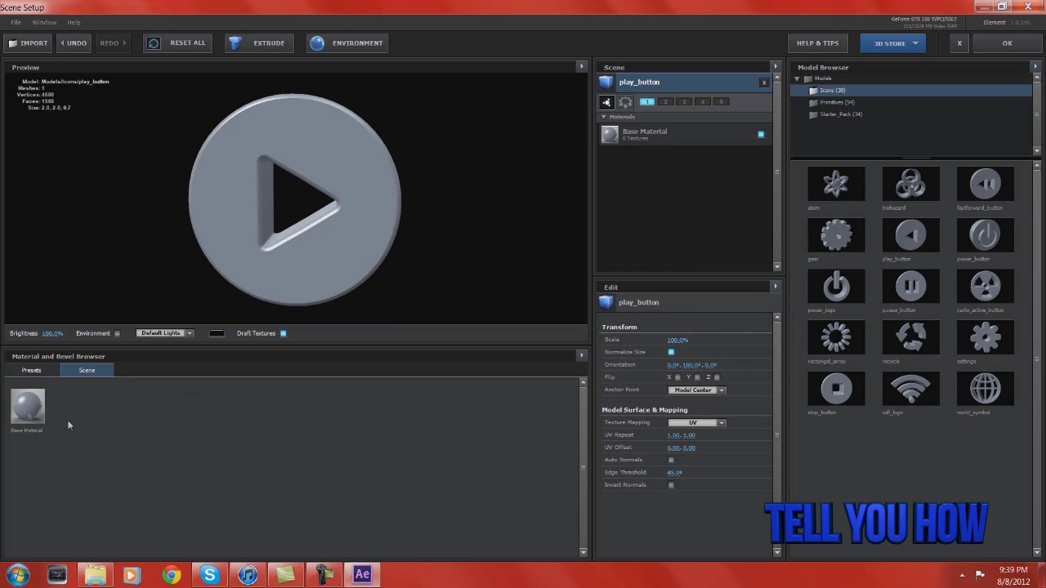
# - Apply the Paint material preset to the play_button model and accept the scene setup
pyautogui.click(23, 373)
pyautogui.moveTo(224, 457); pyautogui.dragTo(305, 201)
pyautogui.moveTo(418, 191)
pyautogui.mouseDown()
pyautogui.moveTo(345, 231)
pyautogui.moveTo(287, 281)
pyautogui.moveTo(496, 134)
pyautogui.moveTo(377, 202)
pyautogui.moveTo(469, 159)
pyautogui.mouseUp()
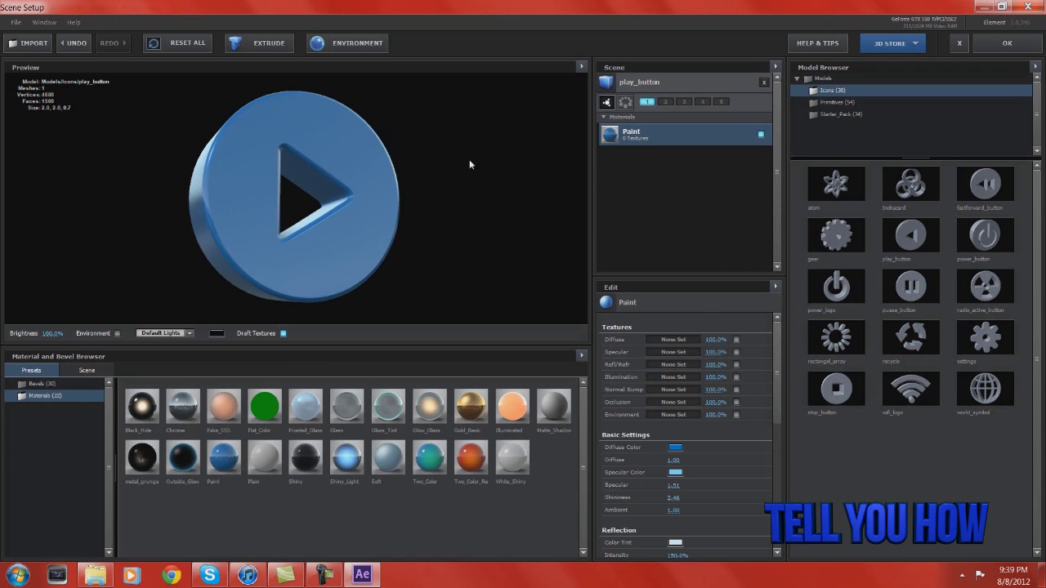
pyautogui.click(1004, 43)
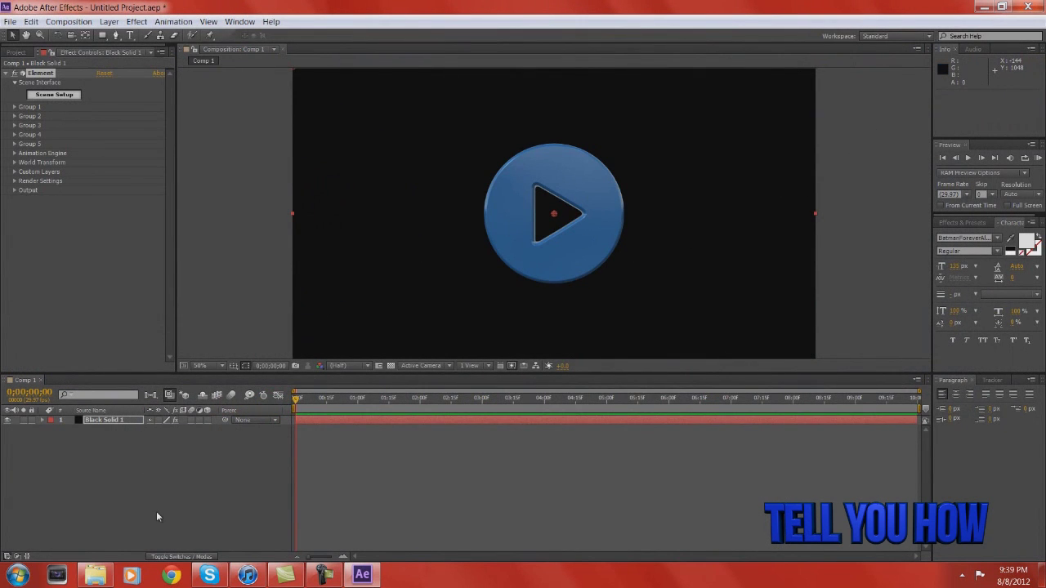
# - Add a deep cyan solid at full composition size and move it beneath the black solid layer
pyautogui.click(172, 489)
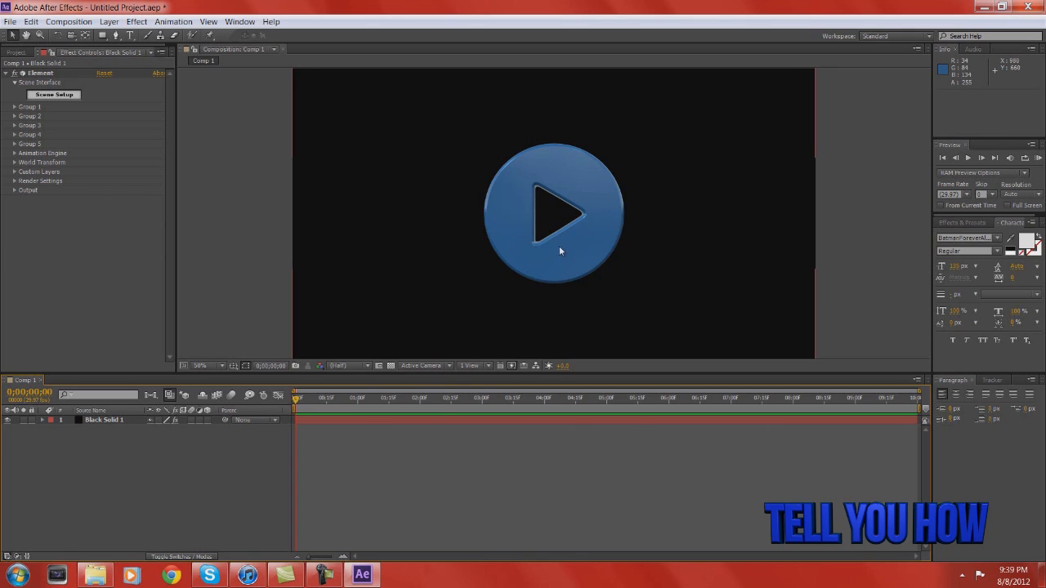
pyautogui.rightClick(236, 489)
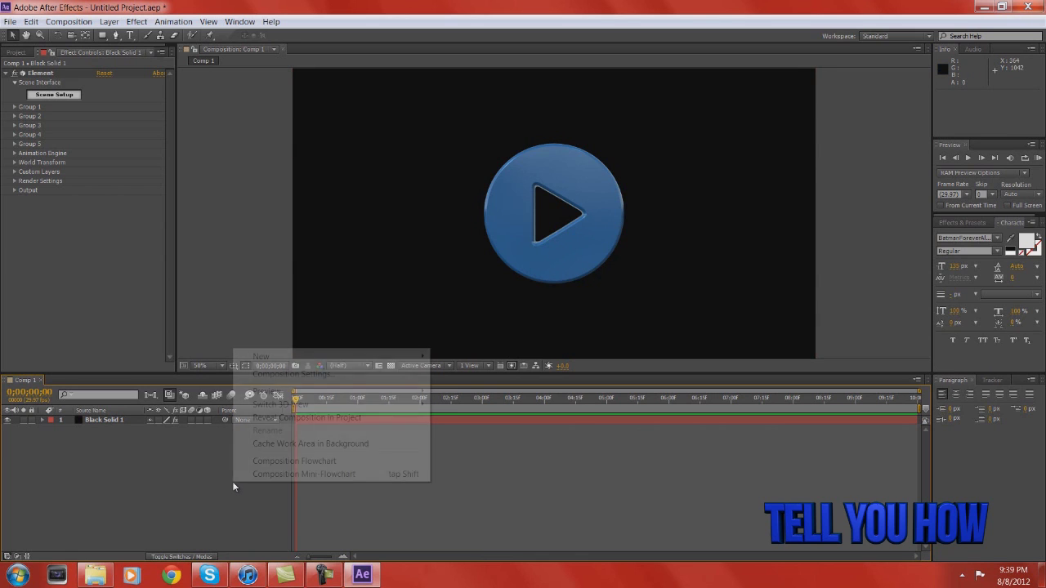
pyautogui.moveTo(402, 356)
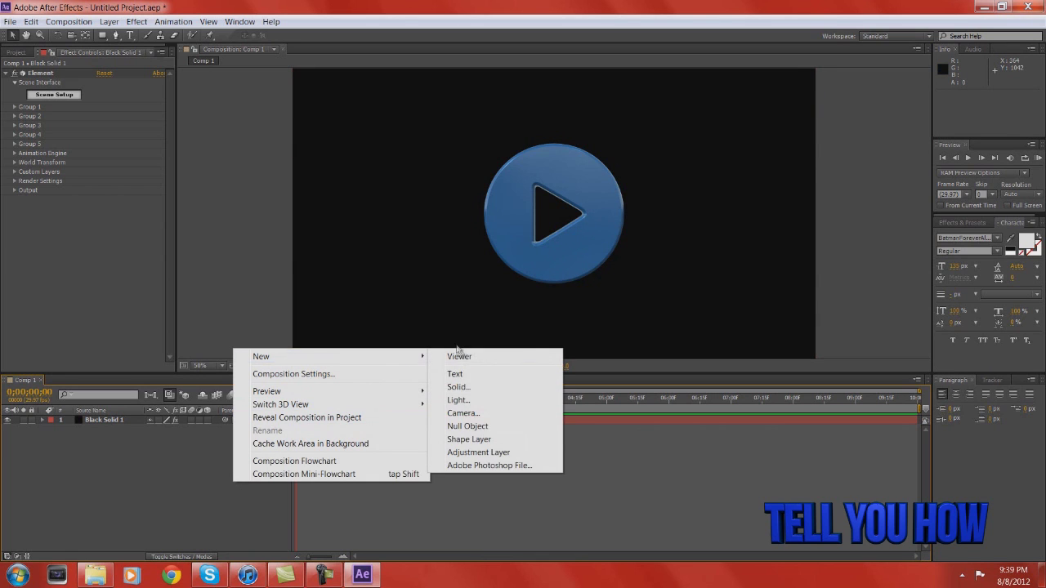
pyautogui.click(462, 387)
pyautogui.click(114, 187)
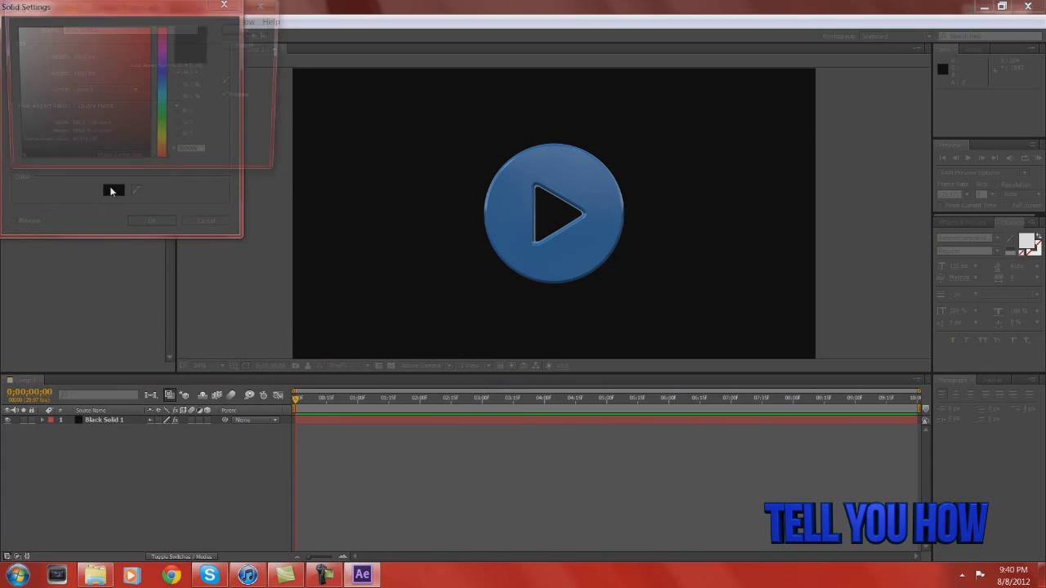
pyautogui.moveTo(165, 140); pyautogui.dragTo(148, 85)
pyautogui.click(253, 31)
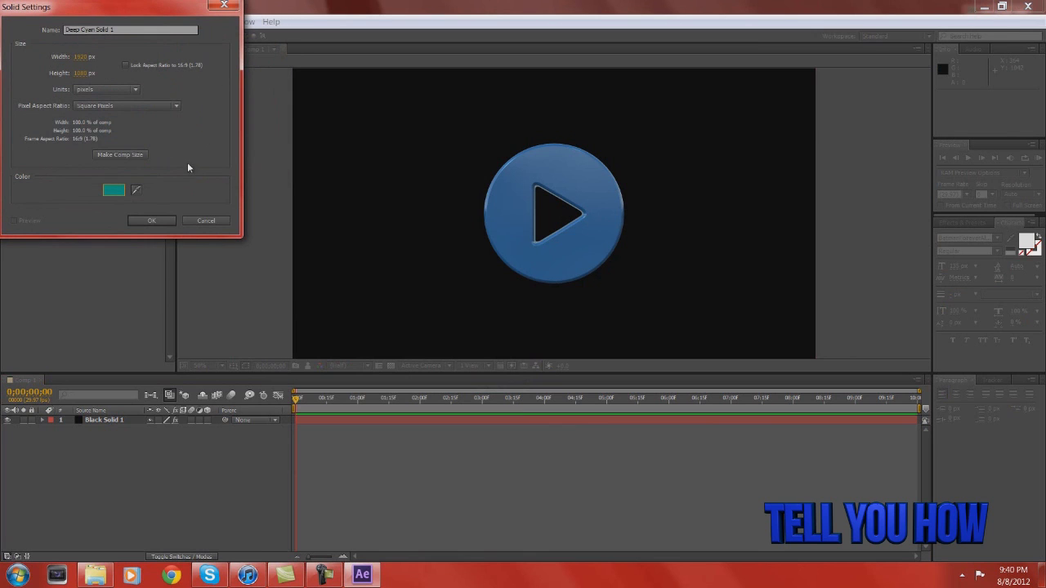
pyautogui.click(170, 219)
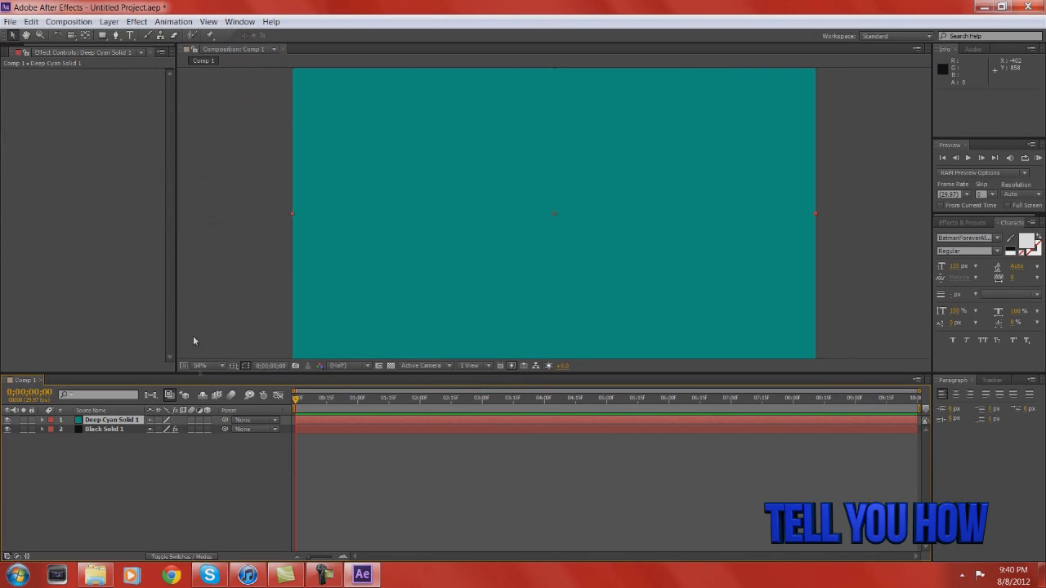
pyautogui.moveTo(115, 422); pyautogui.dragTo(113, 433)
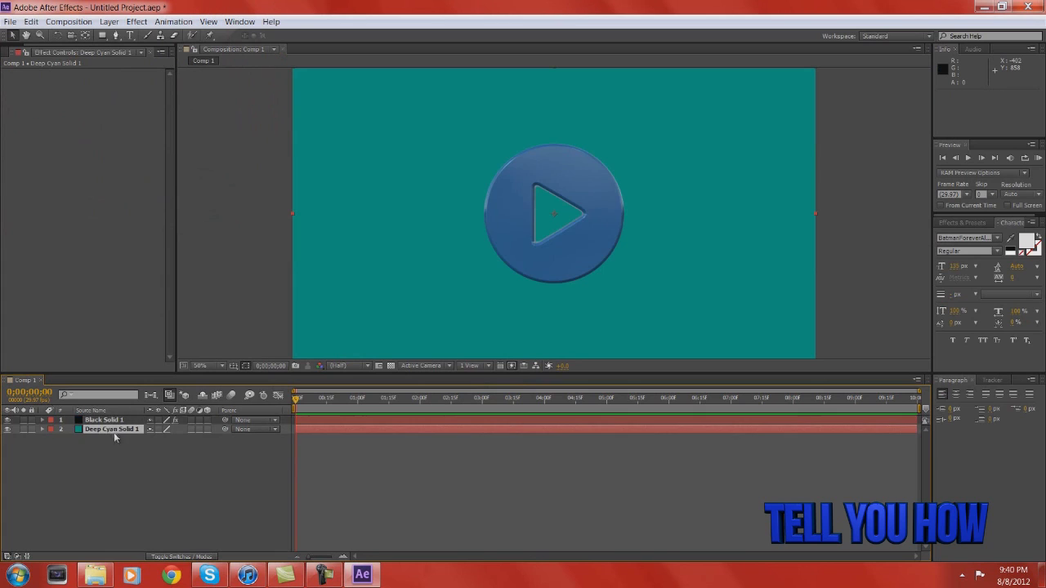
# - Try moving the play button within the composition and undo the moves
pyautogui.click(108, 422)
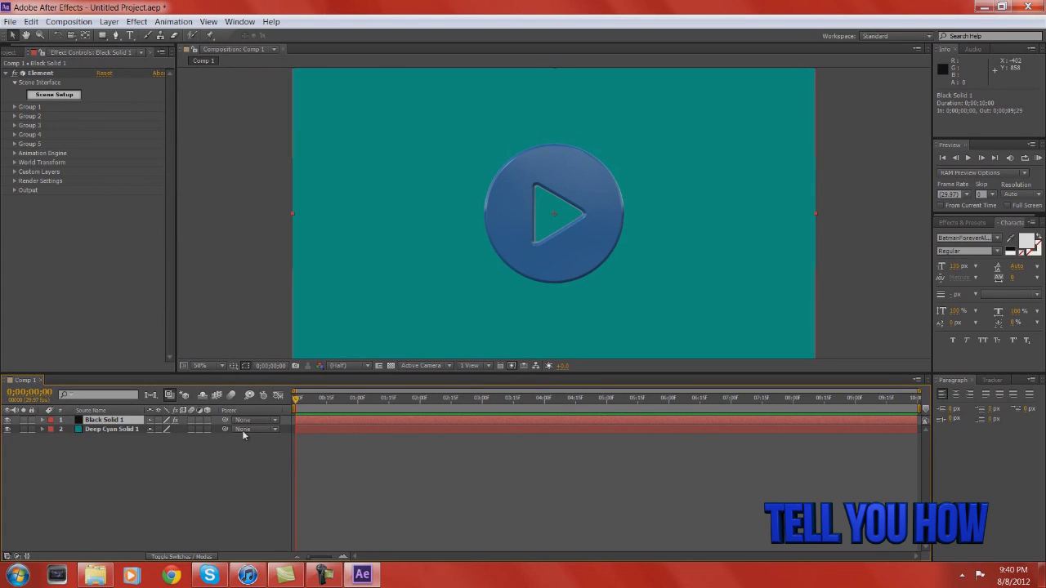
pyautogui.press('Return')
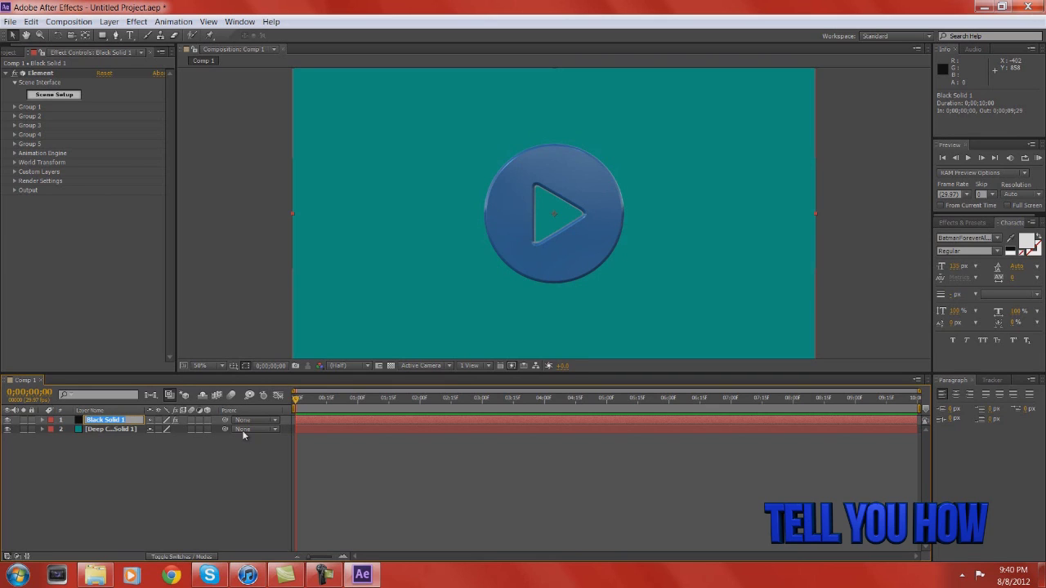
pyautogui.moveTo(619, 196); pyautogui.dragTo(543, 231)
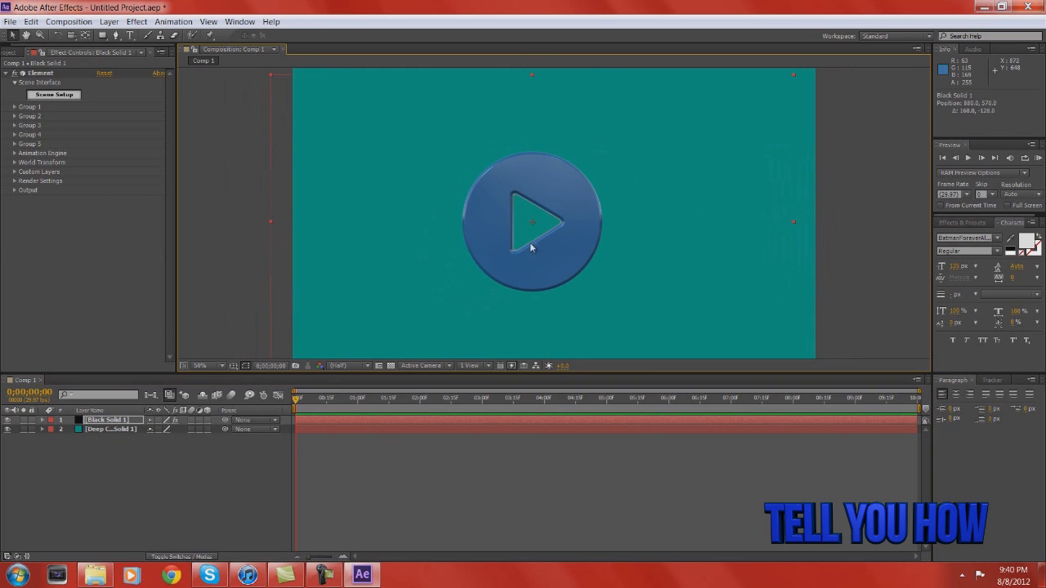
pyautogui.hotkey('ctrl', 'z')
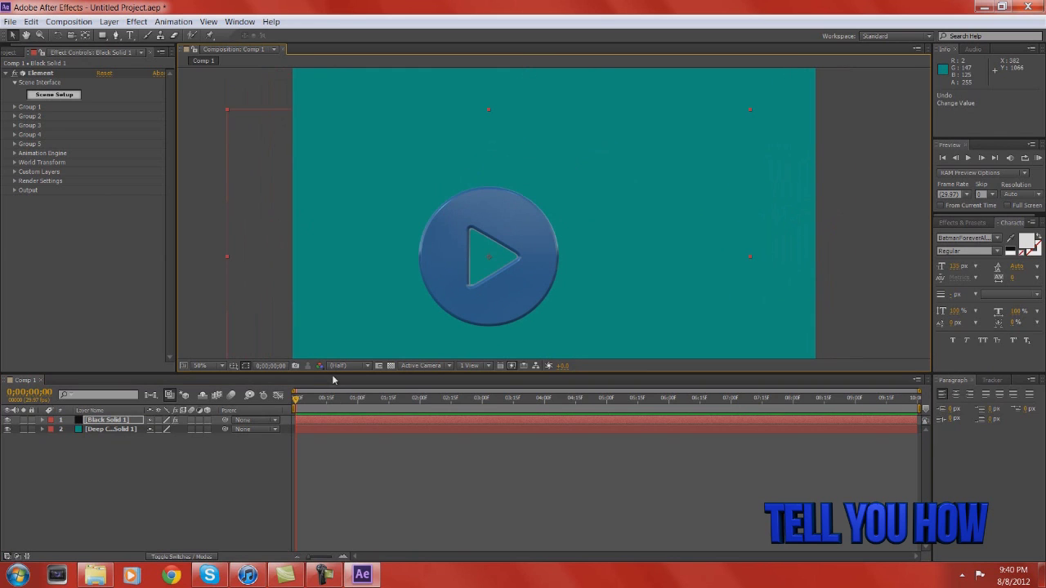
pyautogui.hotkey('ctrl', 'z')
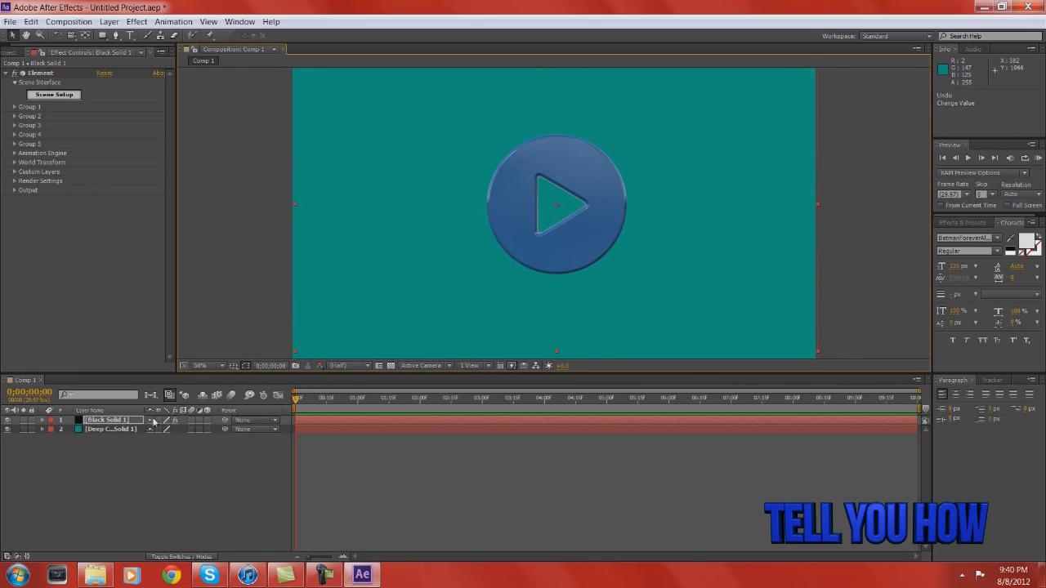
# - Rename the black solid layer as 3d
pyautogui.click(103, 421)
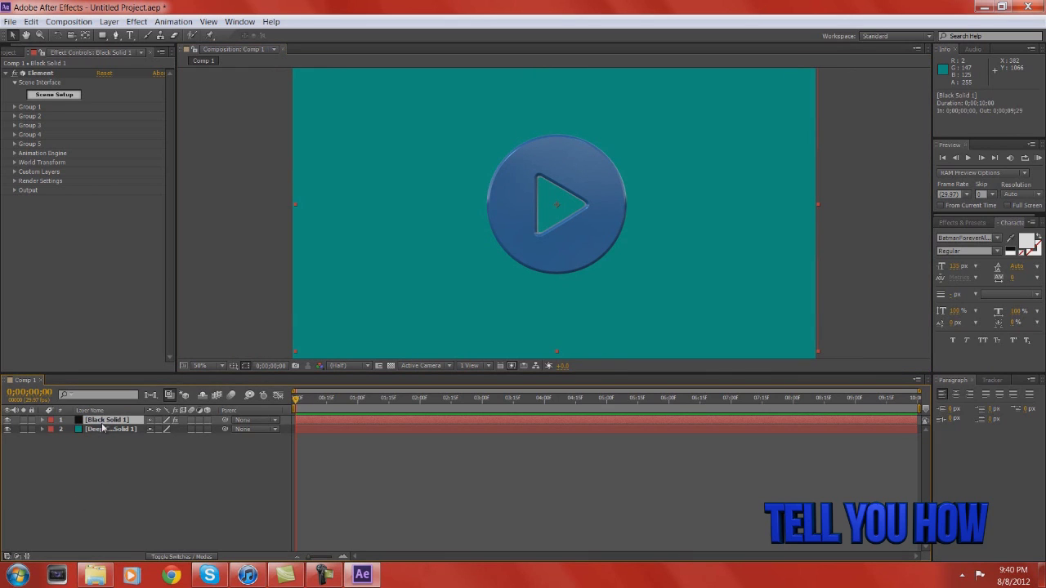
pyautogui.press('Return')
pyautogui.write('3d')
pyautogui.press('Return')
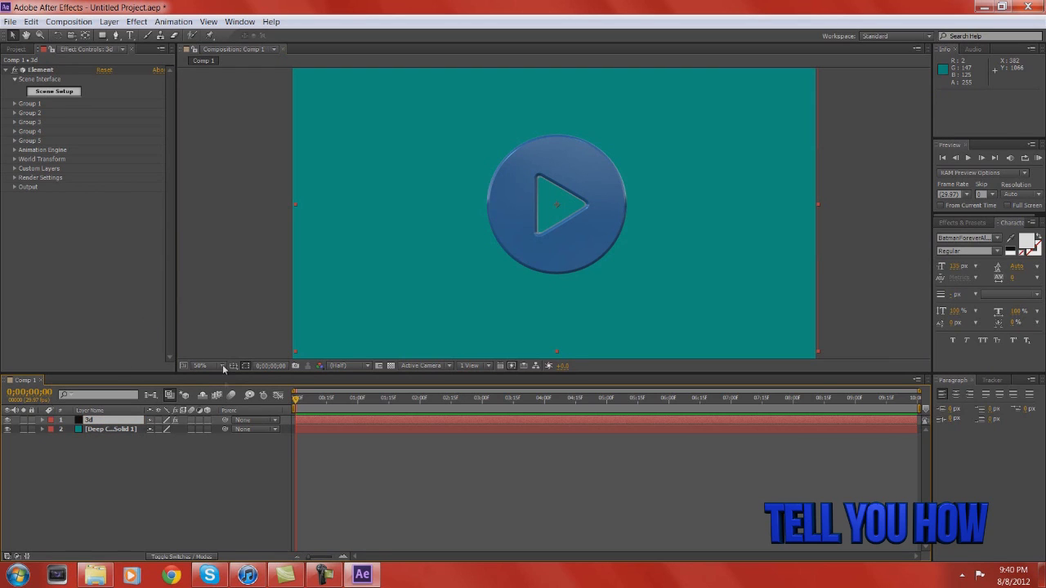
# - Select the deep cyan solid layer and bring up the choice of mask shape tools
pyautogui.click(121, 430)
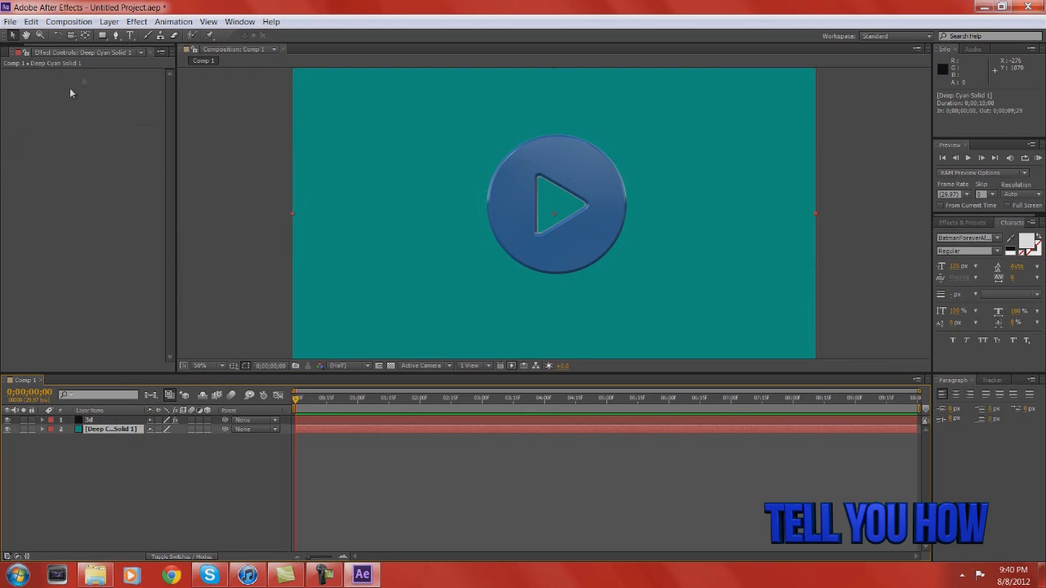
pyautogui.click(103, 36)
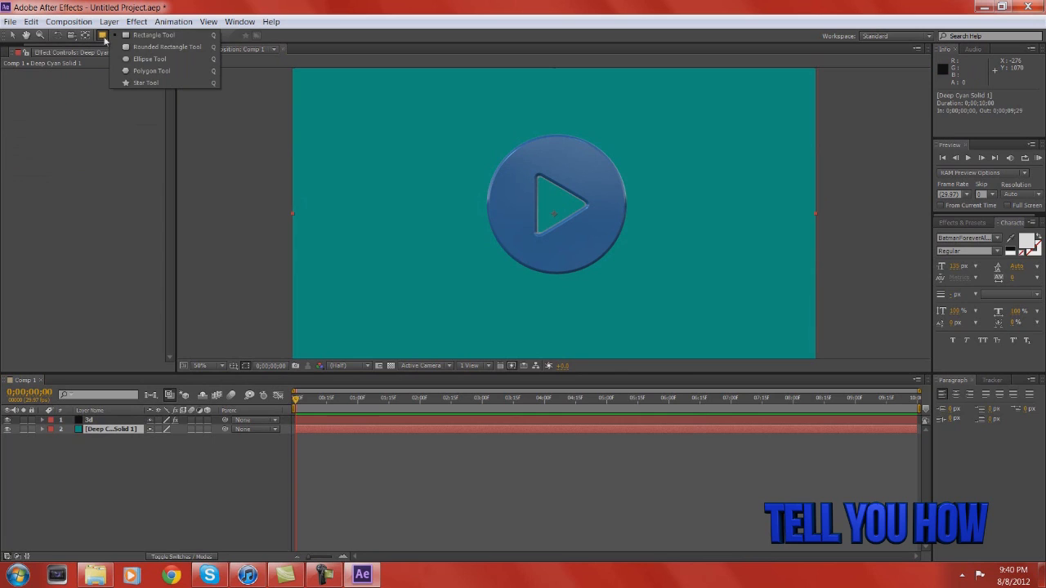
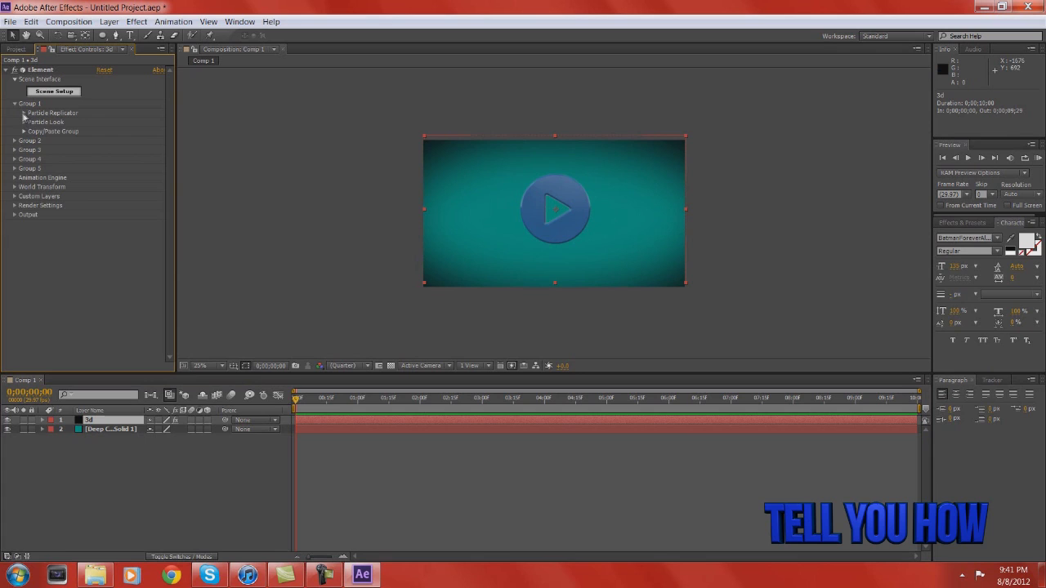
# - Give Group 1's Particle Replicator a slightly negative Position Z
pyautogui.click(24, 114)
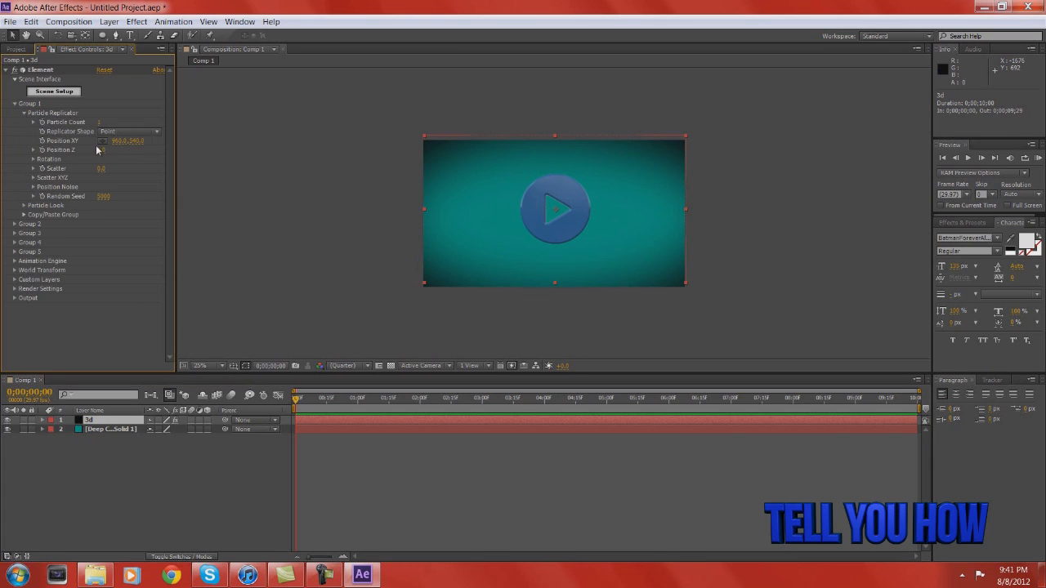
pyautogui.moveTo(100, 152)
pyautogui.mouseDown()
pyautogui.moveTo(79, 148)
pyautogui.moveTo(94, 148)
pyautogui.mouseUp()
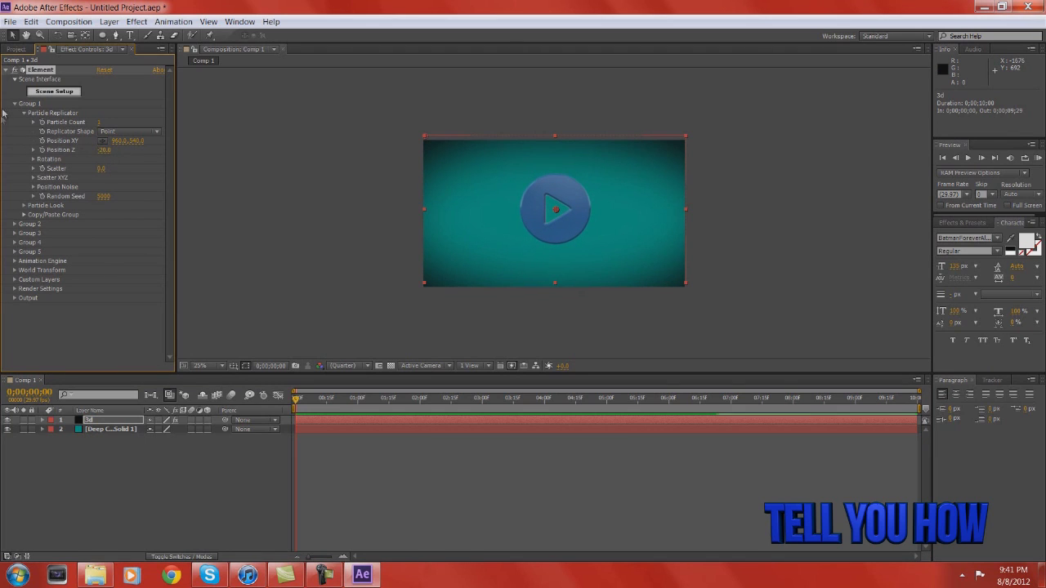
pyautogui.click(25, 114)
# - Animate the Y rotation in Group 1's Particle Look from -65° at the start to about 5° at frame 7
pyautogui.click(23, 123)
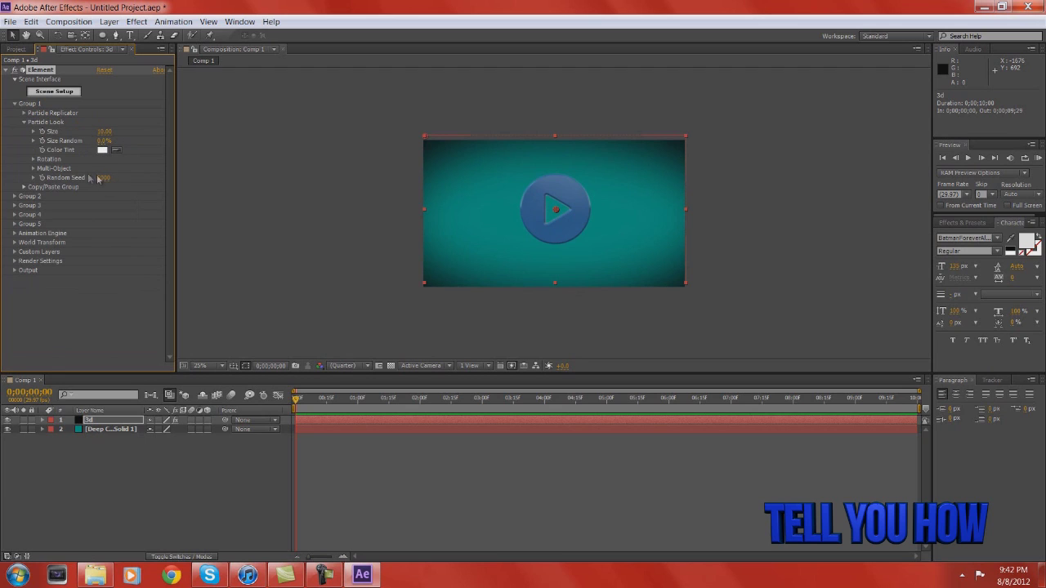
pyautogui.click(33, 160)
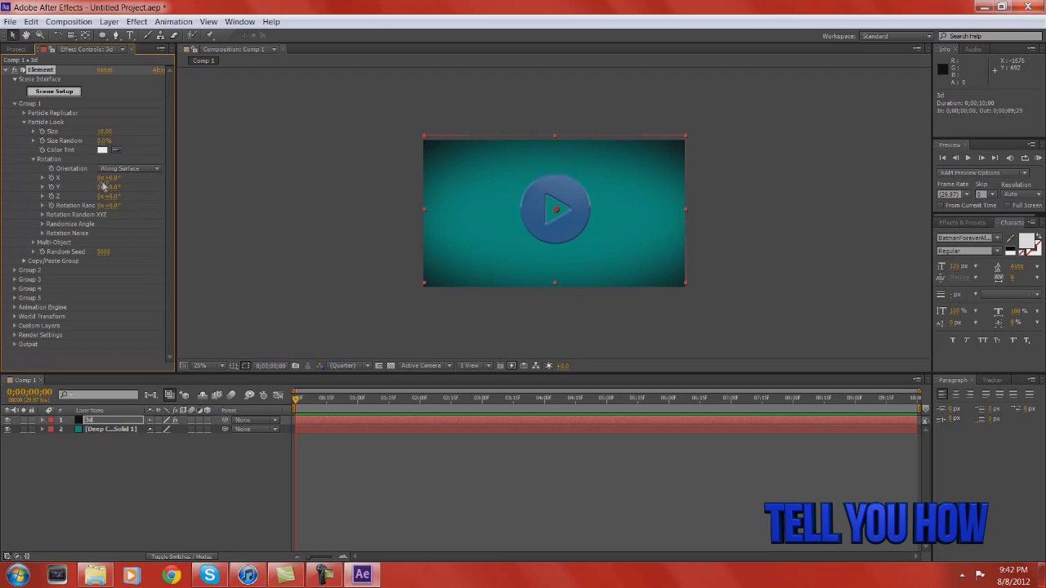
pyautogui.moveTo(115, 188); pyautogui.dragTo(85, 194)
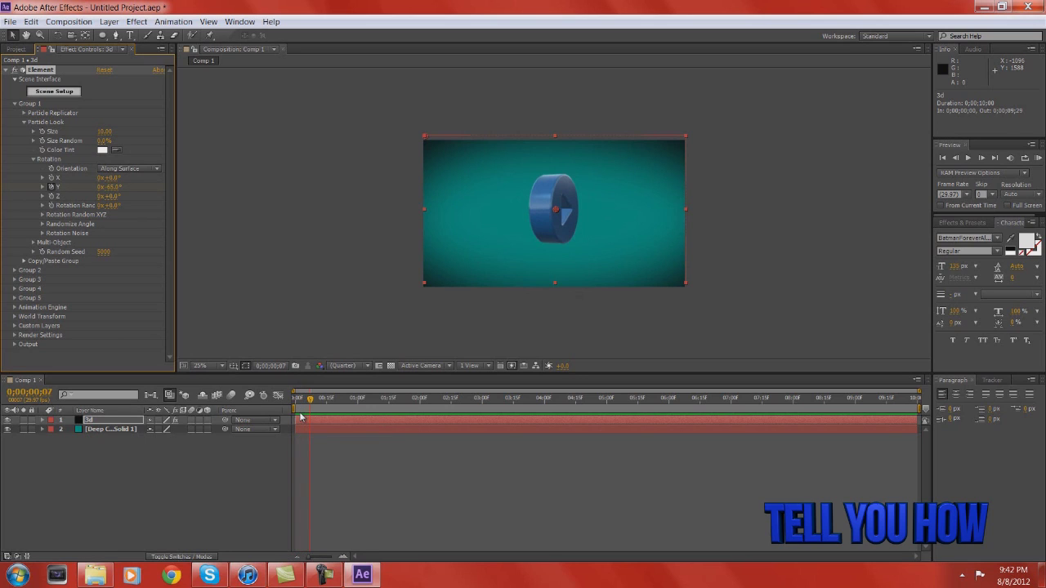
pyautogui.moveTo(111, 186); pyautogui.dragTo(164, 204)
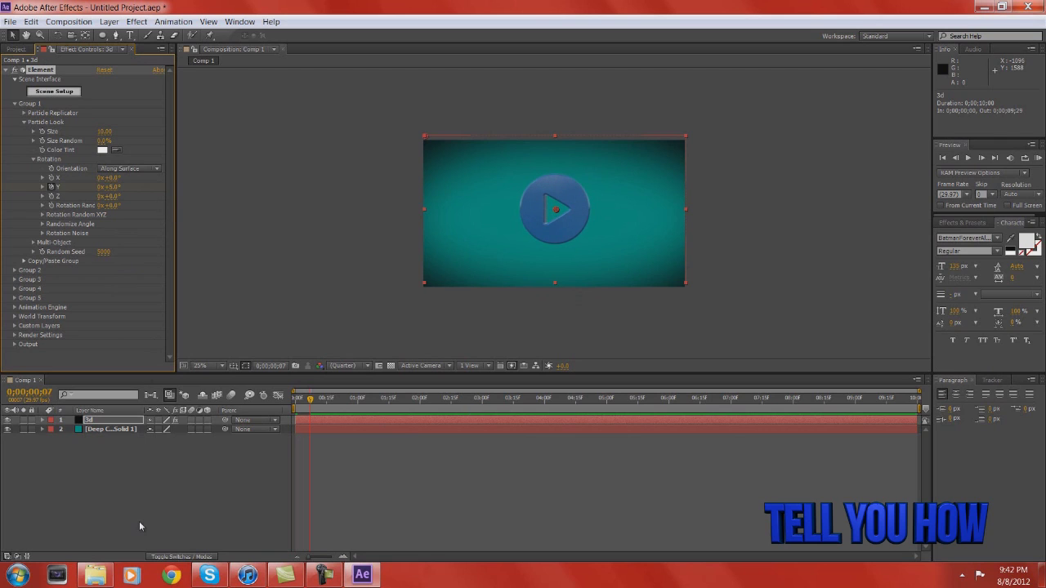
# - Preview the play button's rotation animation from the start of the composition
pyautogui.click(163, 496)
pyautogui.press('Home')
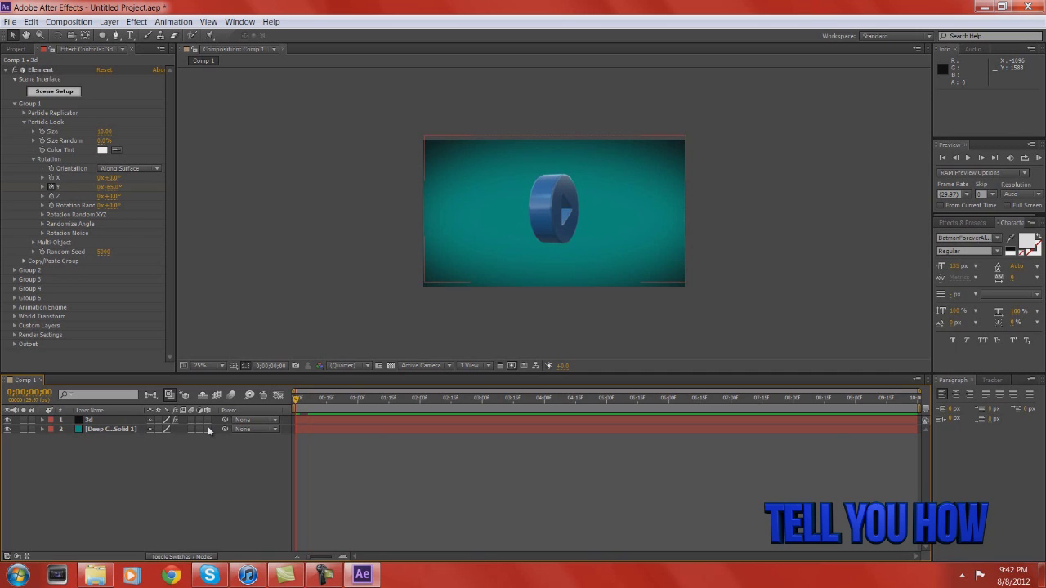
pyautogui.press('space')
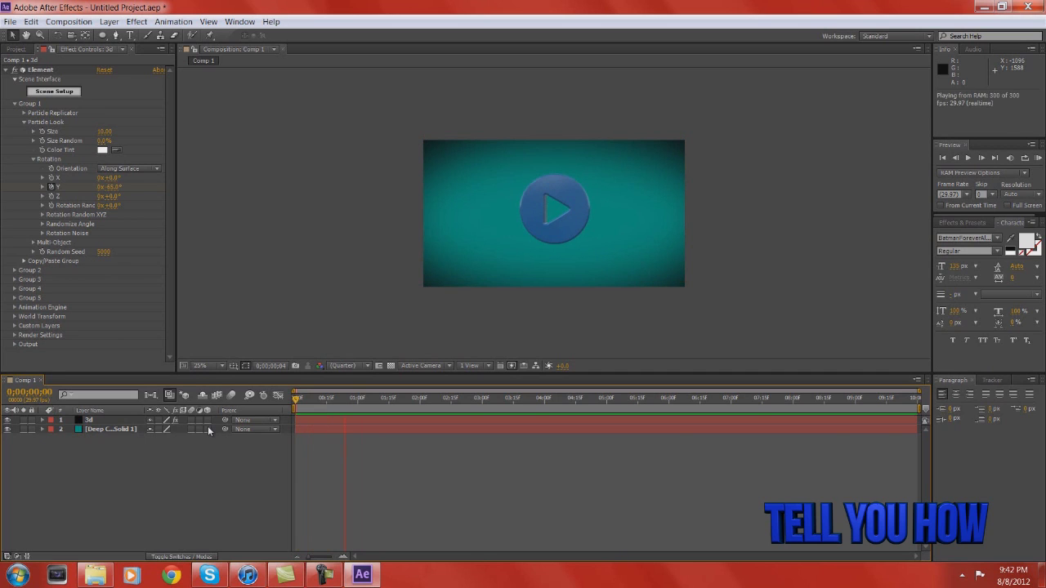
pyautogui.press('space')
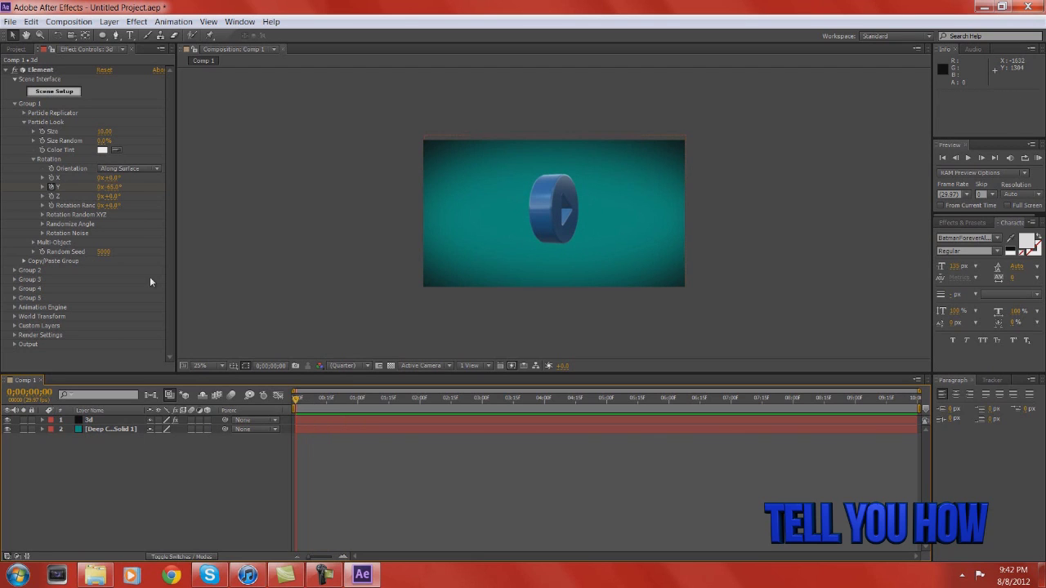
# - Turn the first-frame Y rotation further negative so the play button starts edge-on, and preview the spin
pyautogui.moveTo(108, 187); pyautogui.dragTo(96, 184)
pyautogui.press('KP_0')
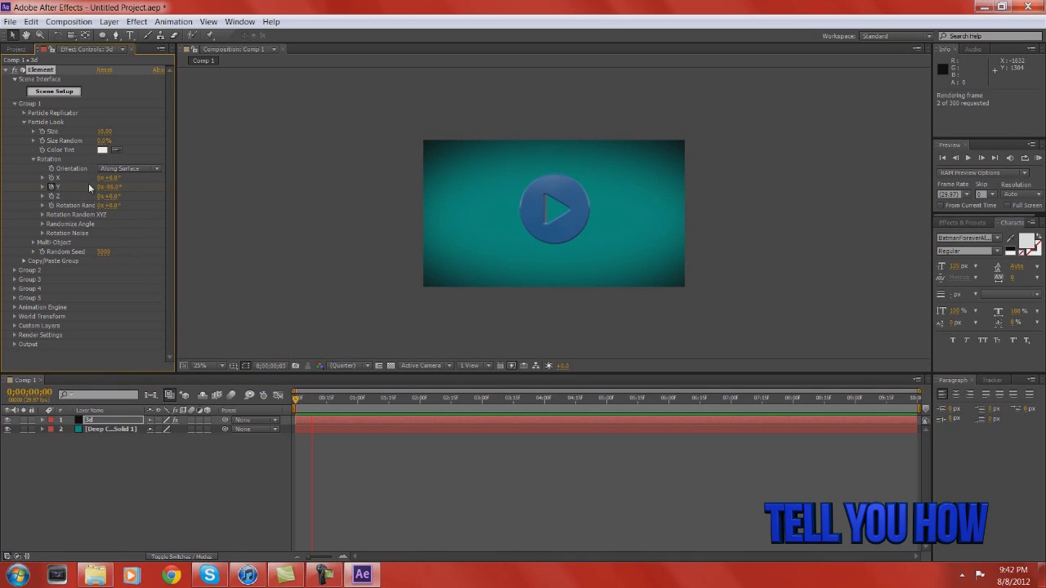
pyautogui.press('space')
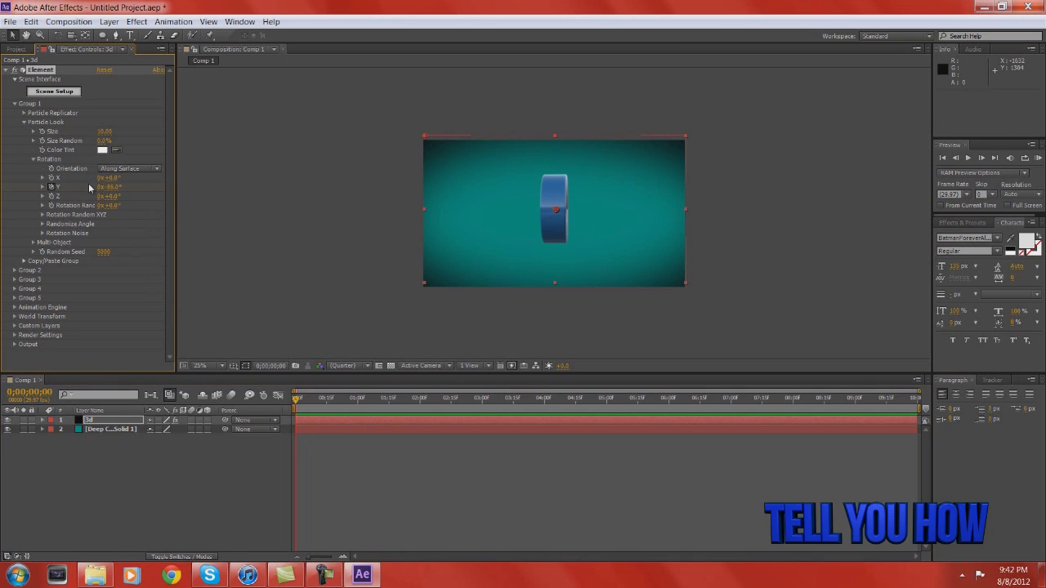
pyautogui.press('KP_0')
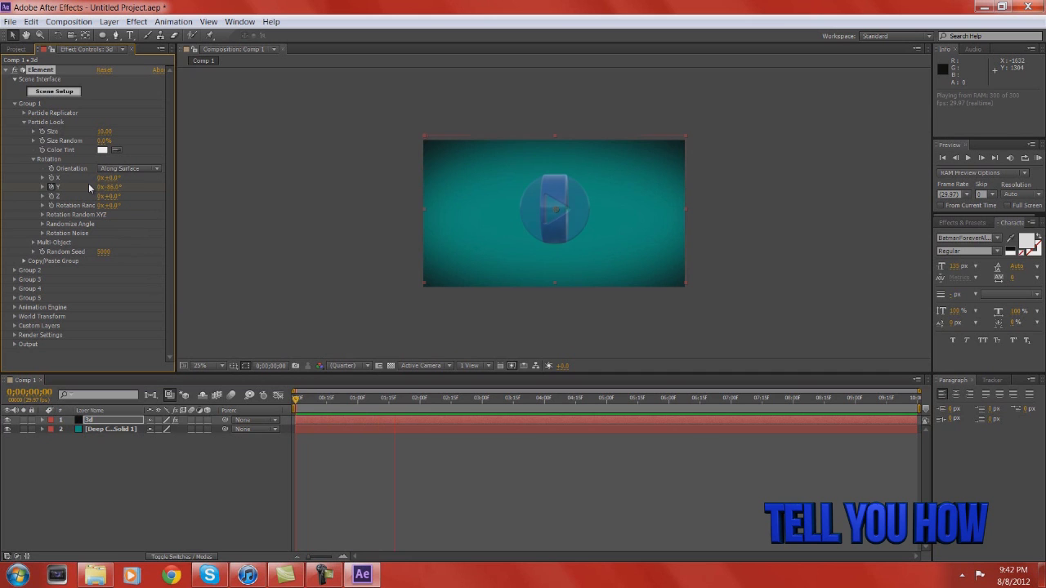
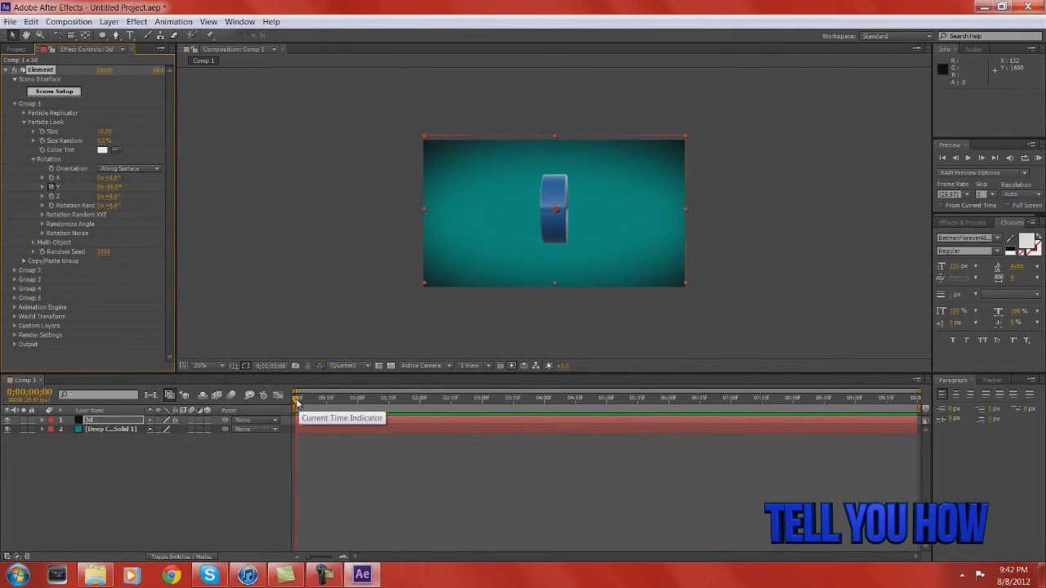
# - Draw a small elliptical mask about 165 px wide over the middle of the play button on the 3d layer
pyautogui.click(94, 425)
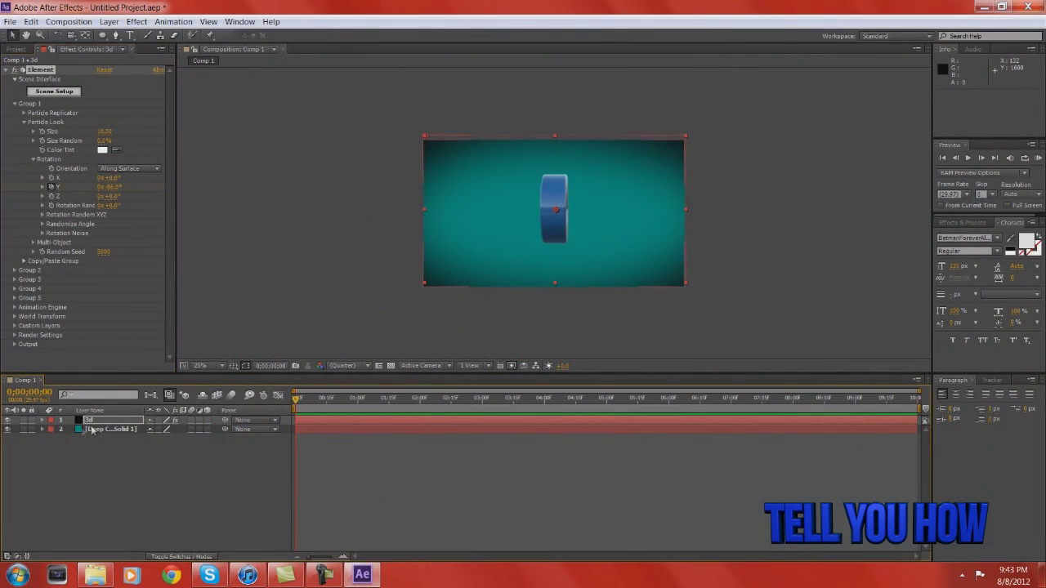
pyautogui.click(82, 424)
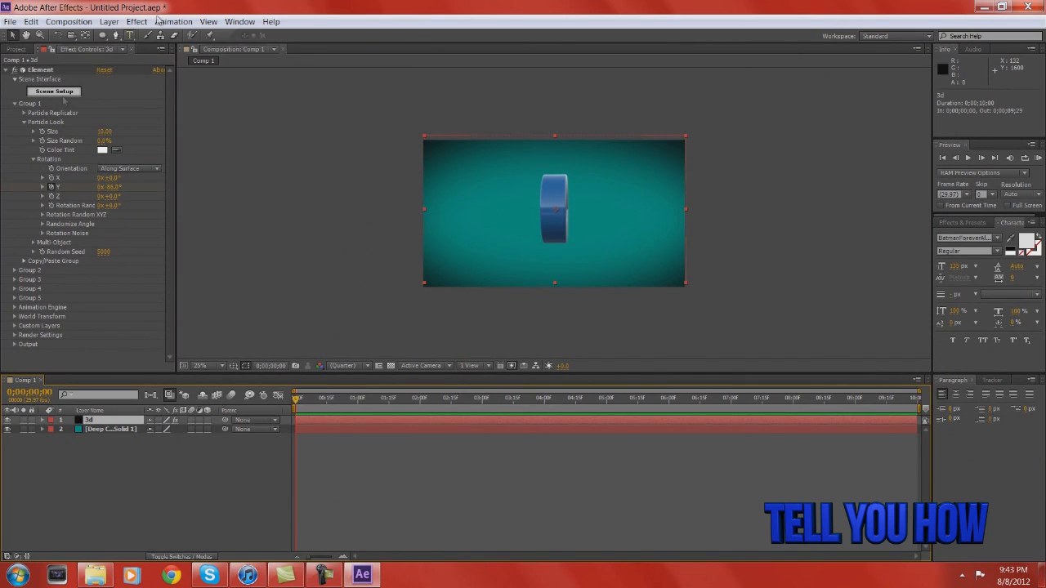
pyautogui.click(102, 36)
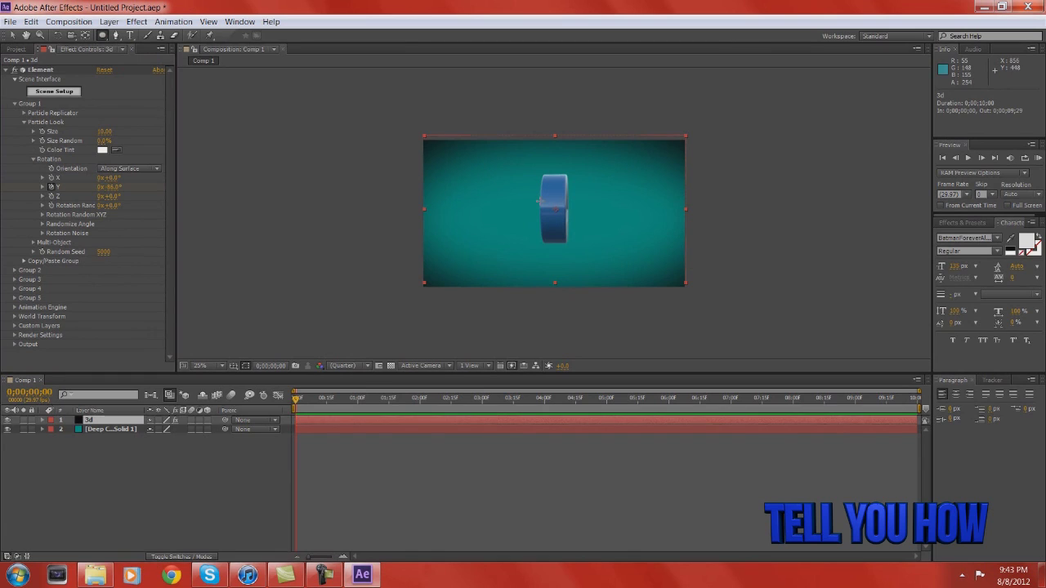
pyautogui.moveTo(541, 201); pyautogui.dragTo(564, 217)
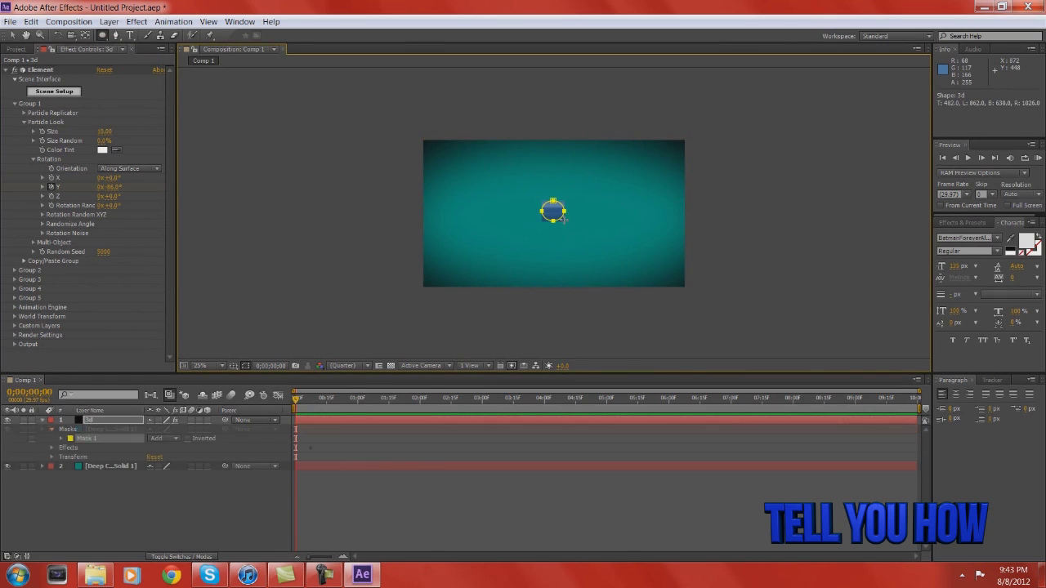
# - Keyframe Mask 1's Mask Expansion on the 3d layer at the first frame with a negative value that hides the button
pyautogui.click(113, 468)
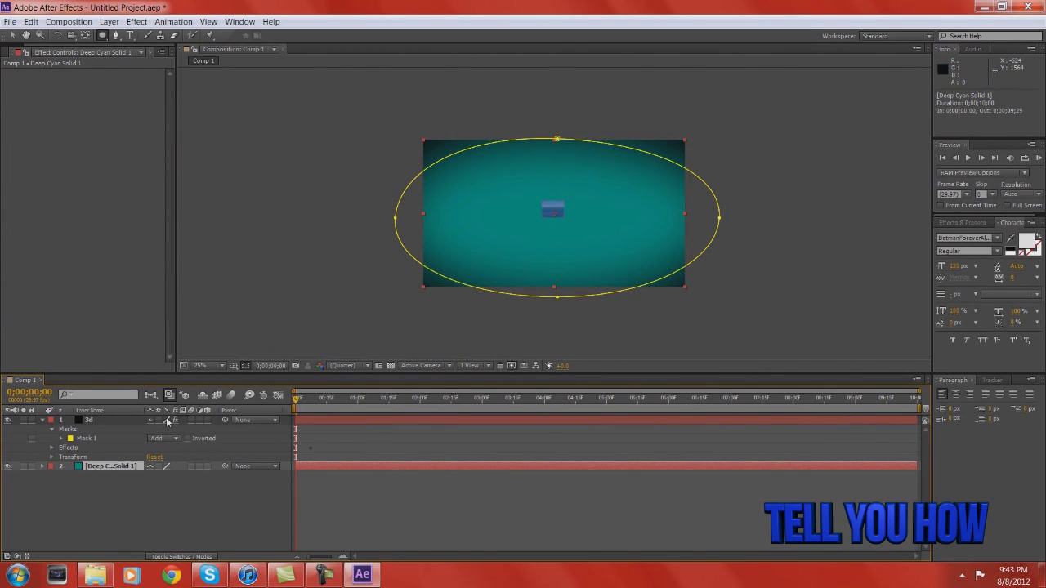
pyautogui.click(88, 421)
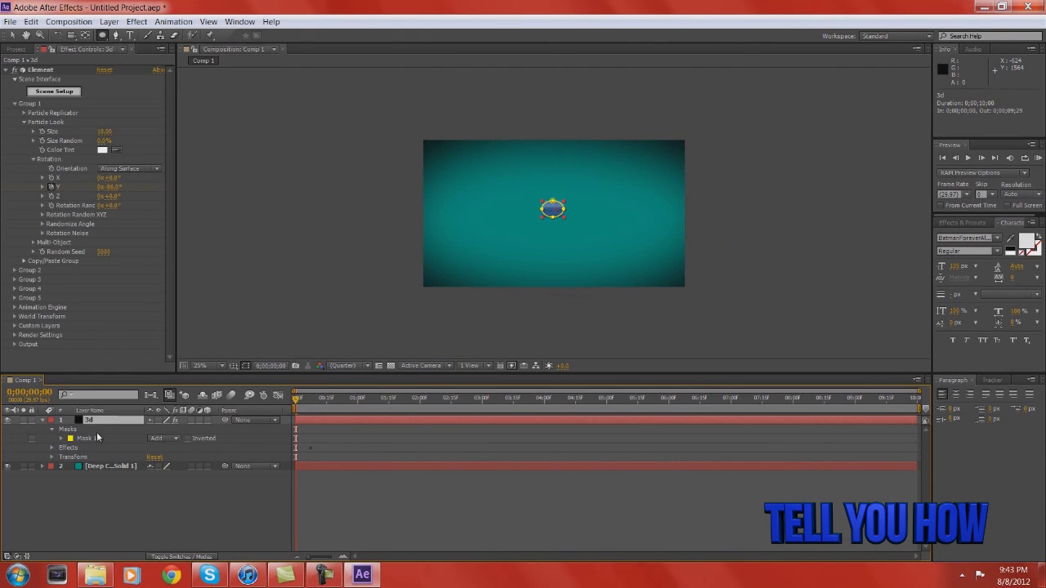
pyautogui.click(82, 440)
pyautogui.click(60, 439)
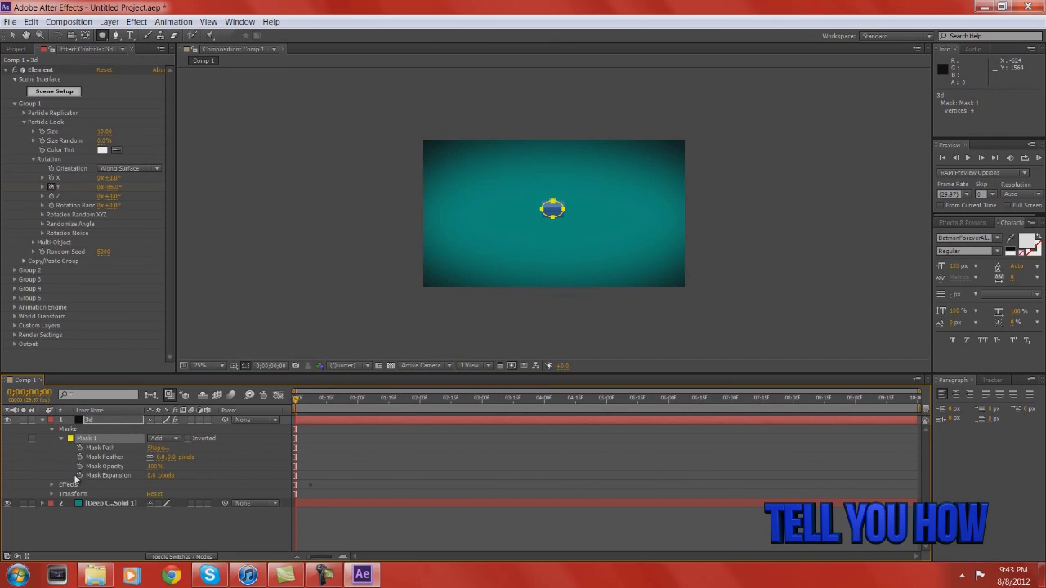
pyautogui.click(80, 475)
pyautogui.moveTo(152, 476); pyautogui.dragTo(57, 465)
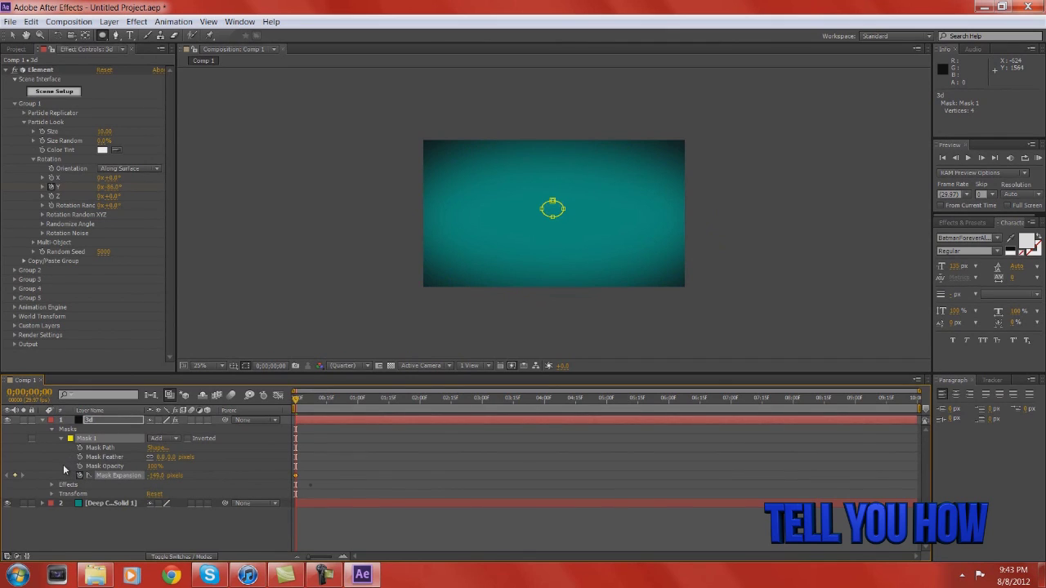
# - At frame 2, raise Mask 1's Mask Expansion to about 292 pixels so the whole play button is revealed
pyautogui.press('pagedown')
pyautogui.press('pagedown')
pyautogui.moveTo(152, 476); pyautogui.dragTo(199, 475)
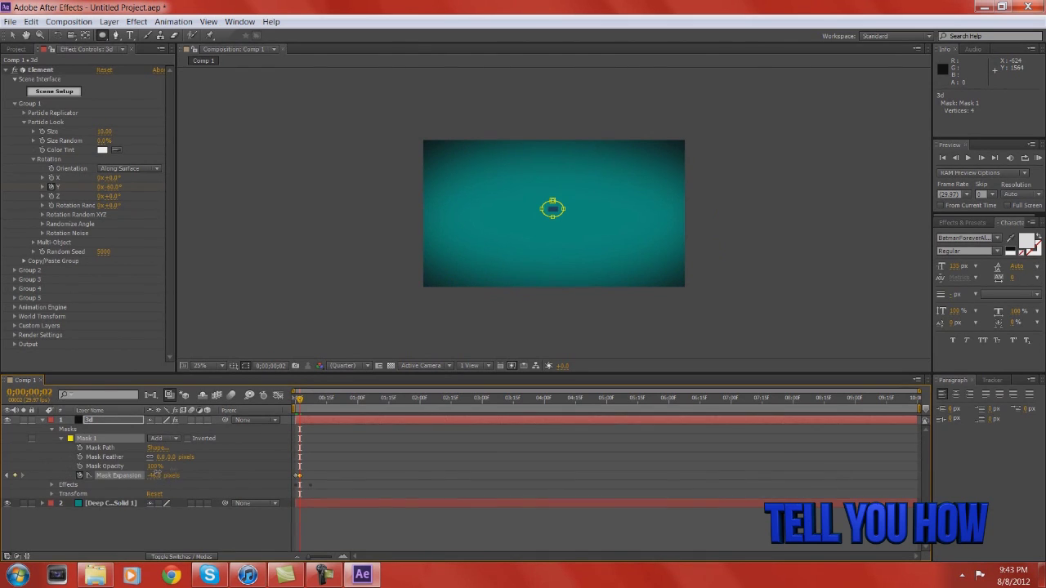
pyautogui.moveTo(152, 476); pyautogui.dragTo(239, 467)
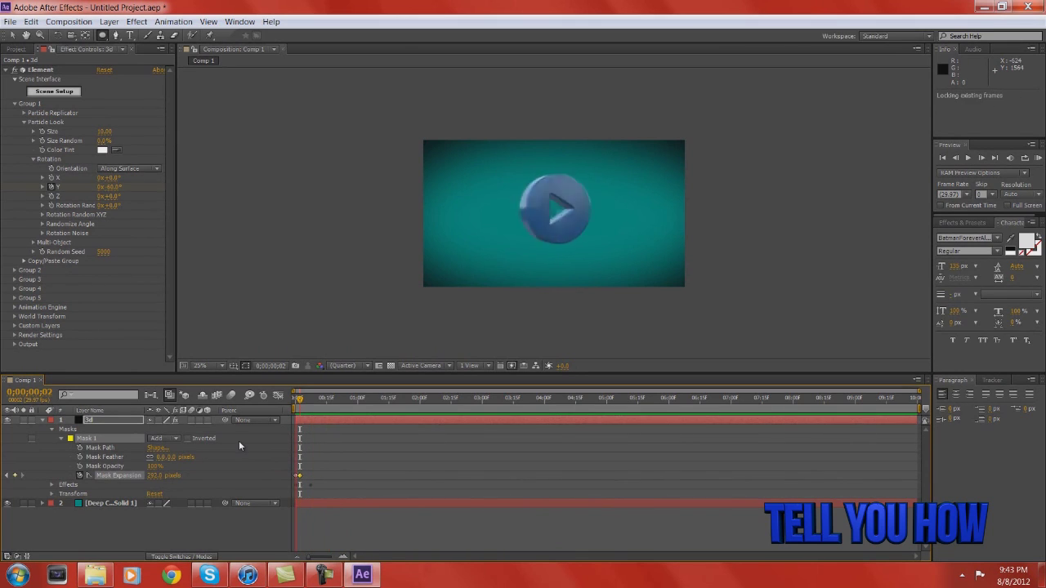
# - Collapse the 3d layer's properties and preview the mask reveal together with the spin
pyautogui.press('space')
pyautogui.click(43, 420)
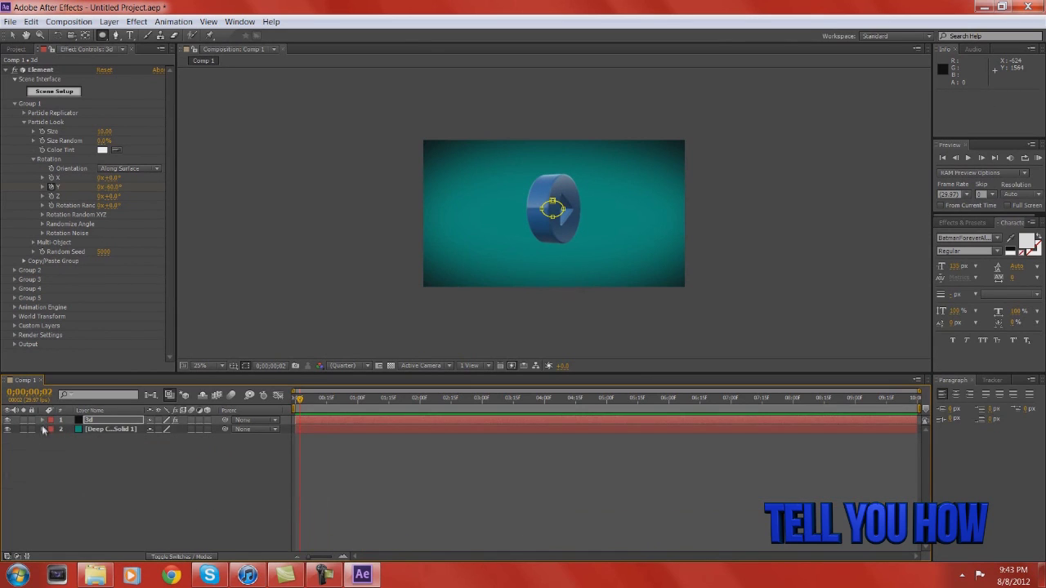
pyautogui.click(93, 452)
pyautogui.press('space')
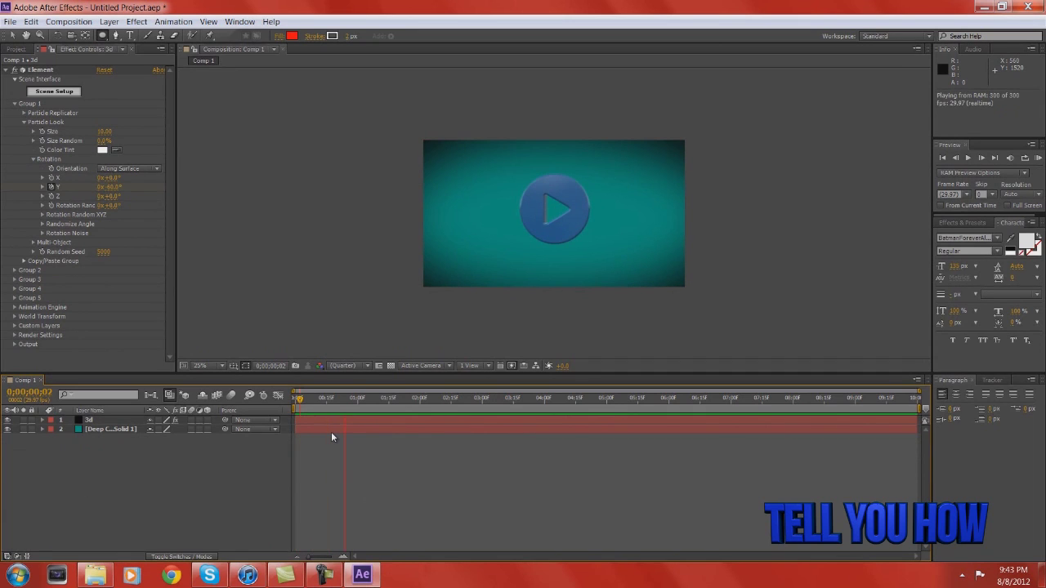
# - Add a new light to the composition with the Parallel type and the blue colour 0071A0
pyautogui.rightClick(228, 470)
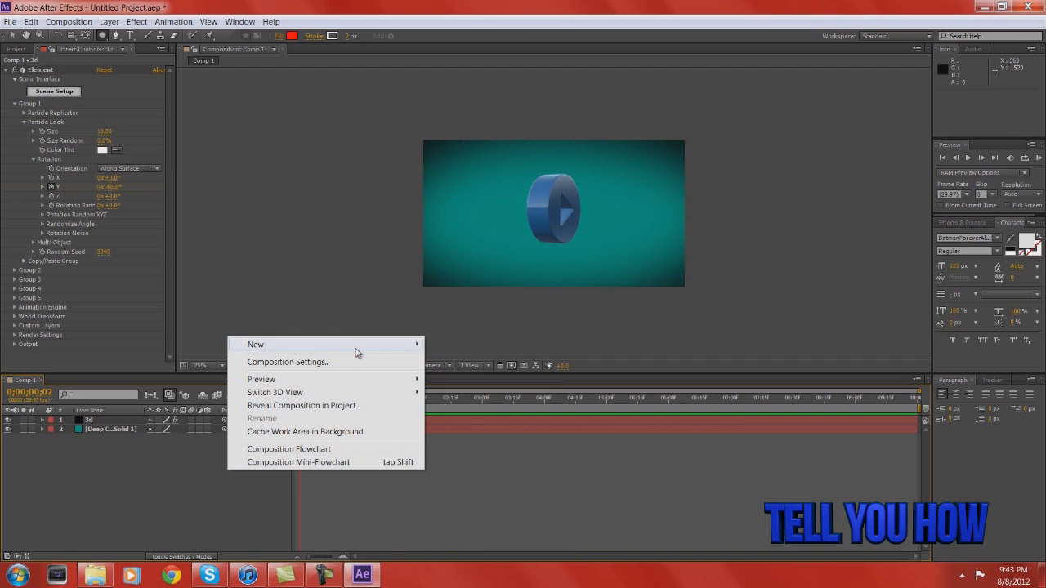
pyautogui.moveTo(368, 346)
pyautogui.click(458, 392)
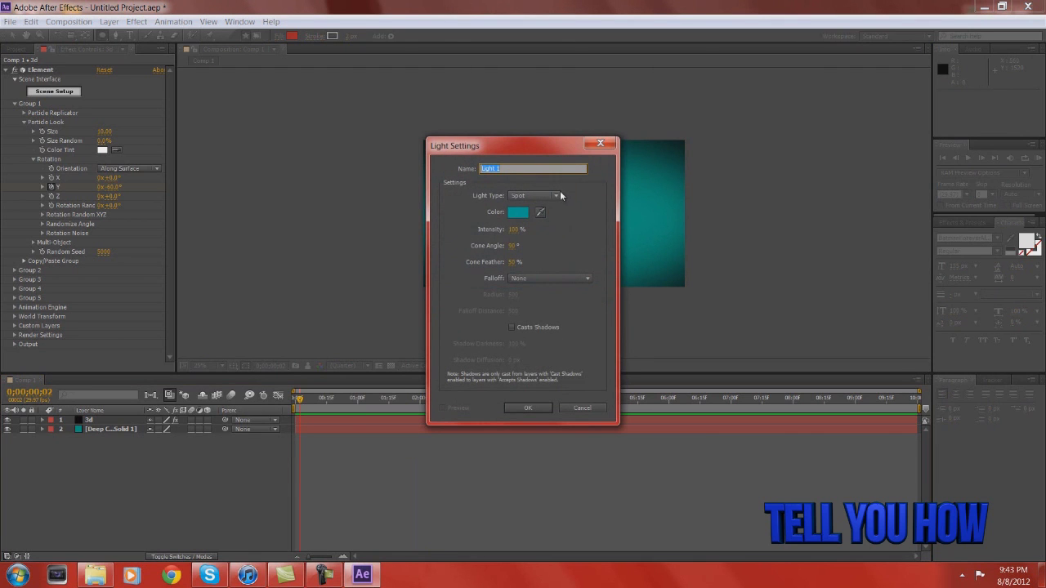
pyautogui.click(519, 212)
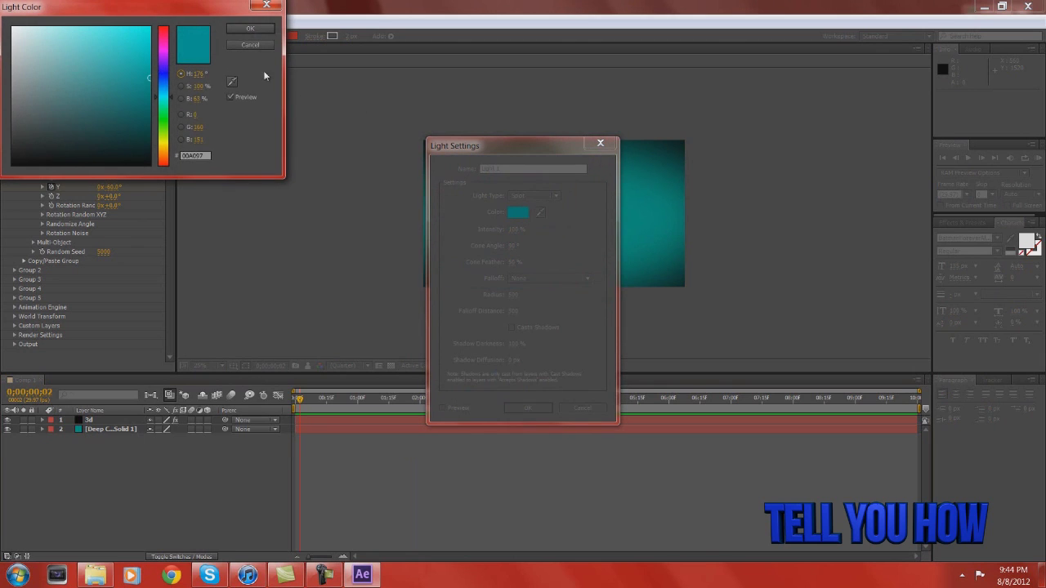
pyautogui.moveTo(167, 94)
pyautogui.mouseDown()
pyautogui.moveTo(165, 82)
pyautogui.moveTo(164, 93)
pyautogui.mouseUp()
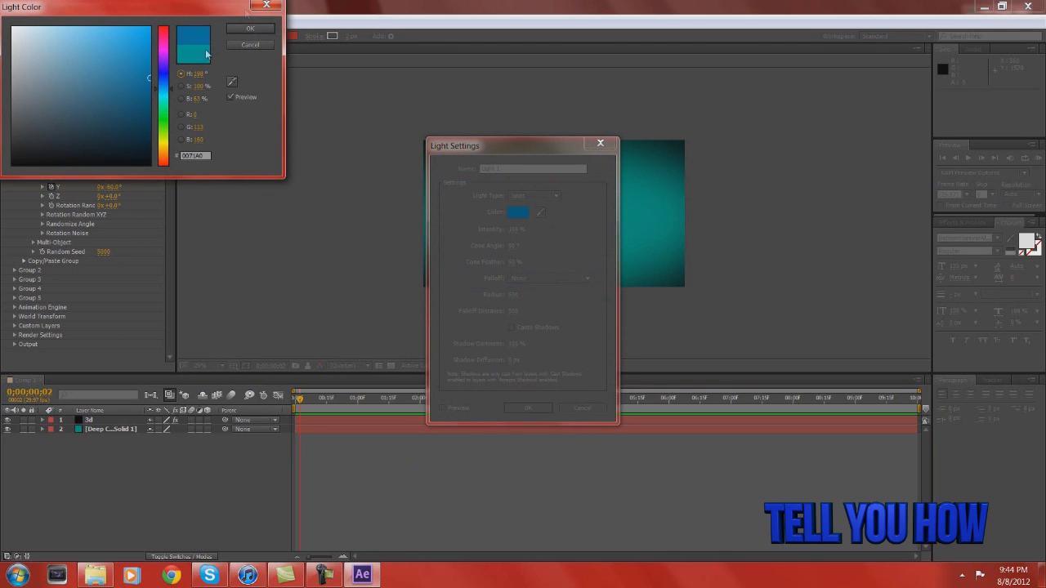
pyautogui.click(251, 29)
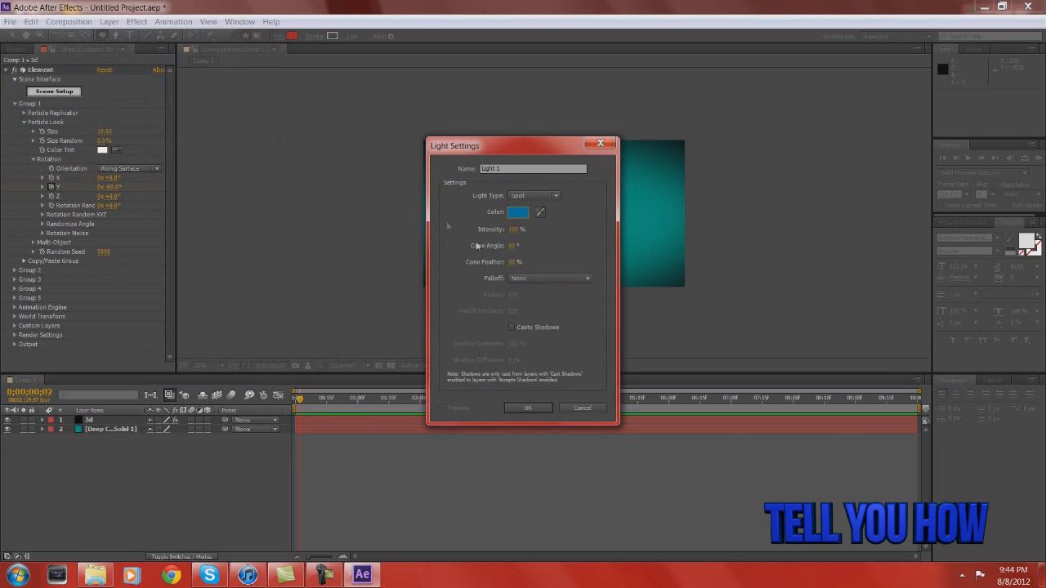
pyautogui.click(559, 195)
pyautogui.click(561, 205)
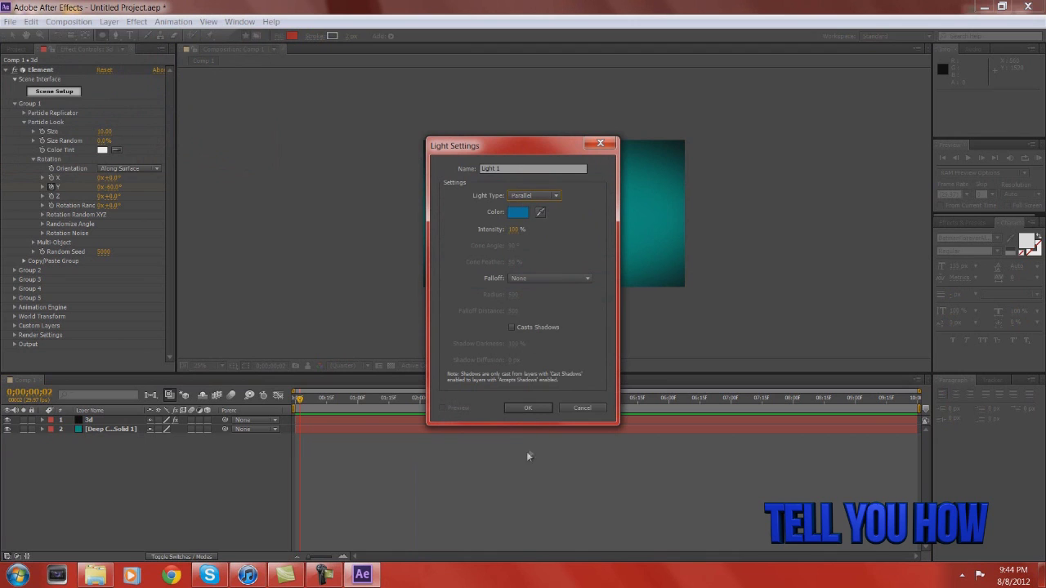
pyautogui.click(528, 407)
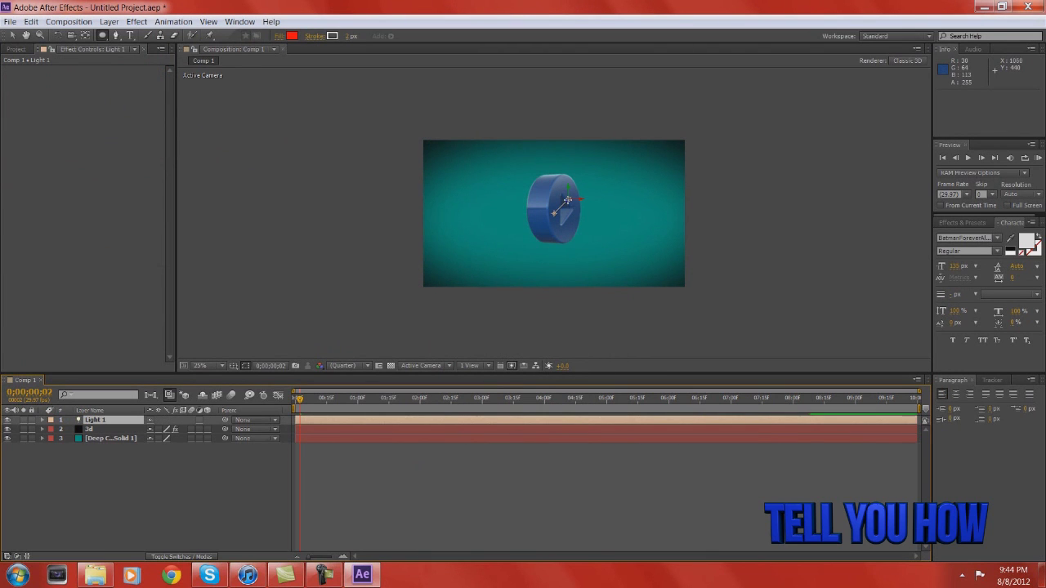
# - Reposition Light 1 slightly over the play button and, at frame 7, shift its Point of Interest to an X of about 1175
pyautogui.click(13, 35)
pyautogui.moveTo(572, 205); pyautogui.dragTo(527, 178)
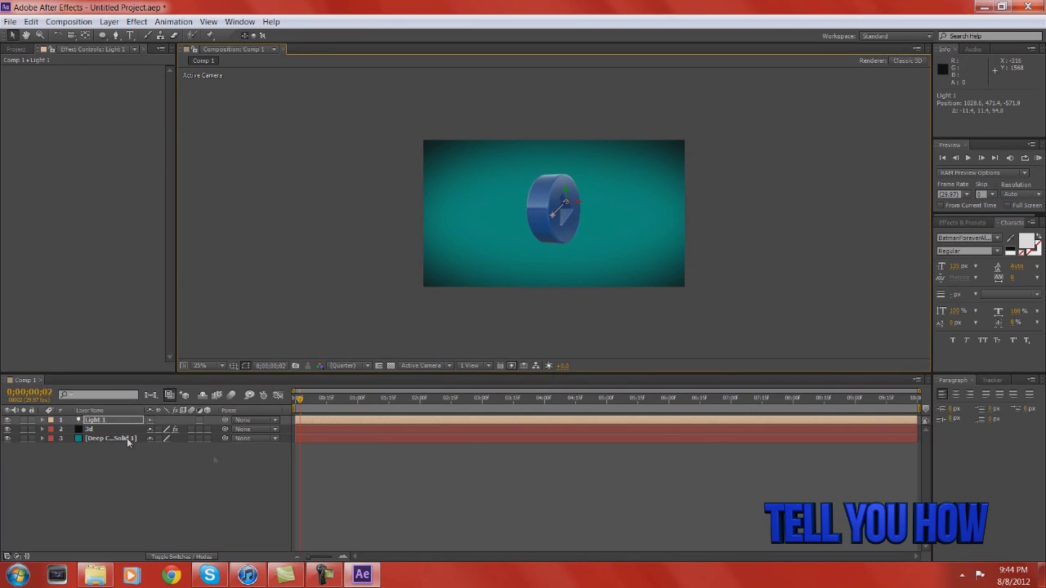
pyautogui.click(41, 420)
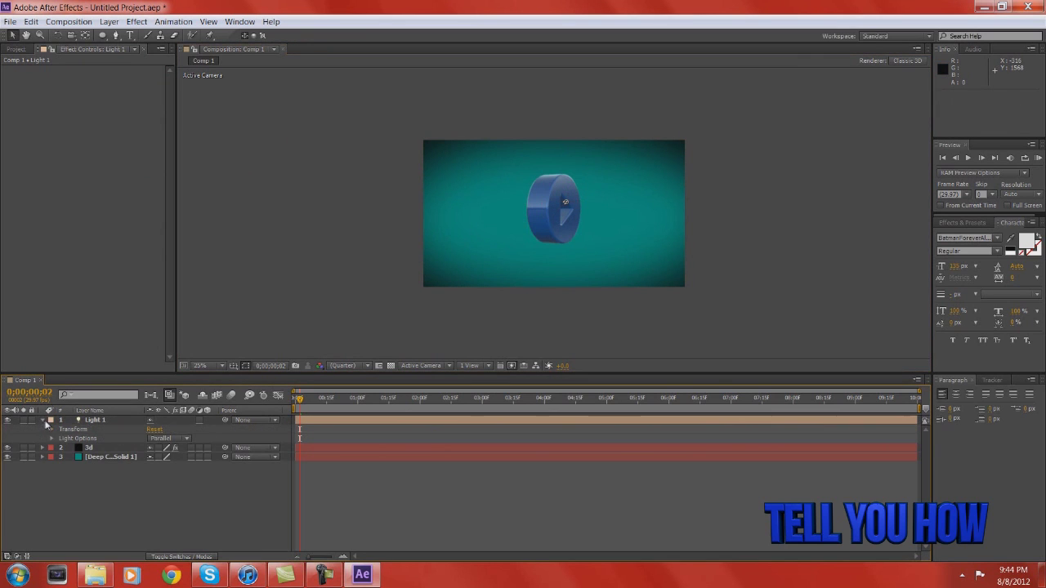
pyautogui.click(52, 439)
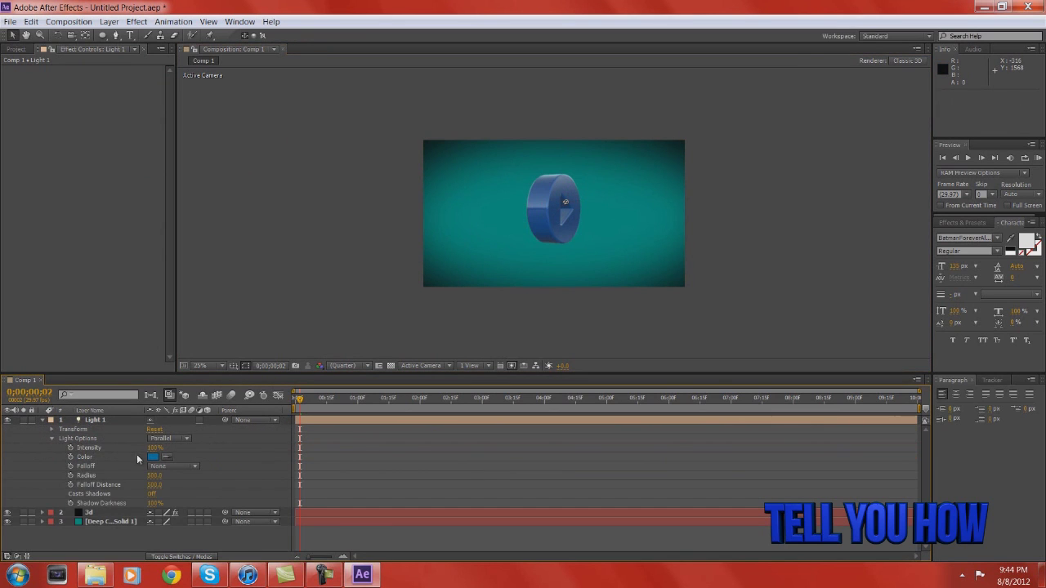
pyautogui.click(52, 429)
pyautogui.moveTo(565, 201); pyautogui.dragTo(520, 215)
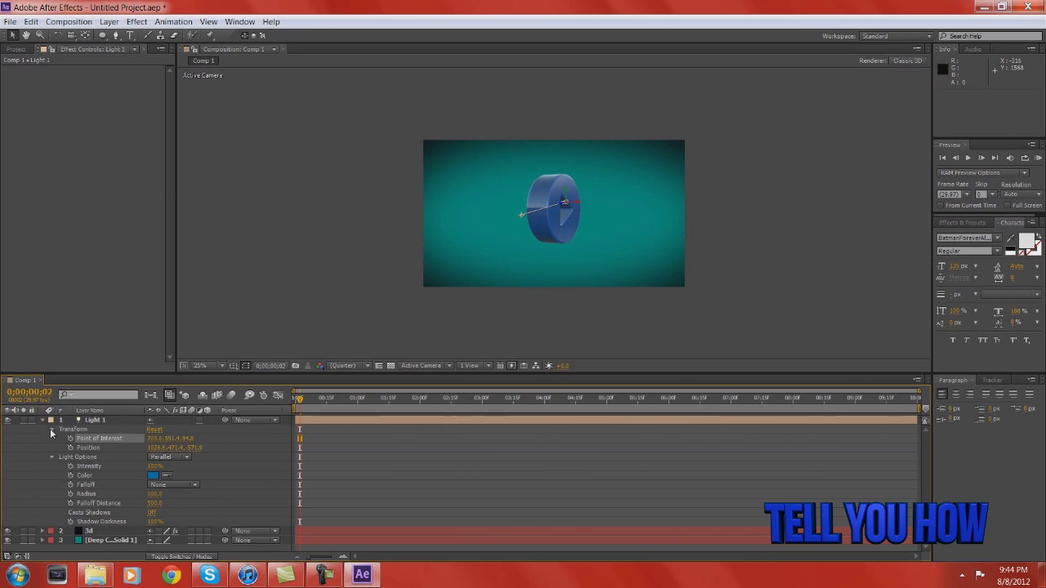
pyautogui.moveTo(153, 438); pyautogui.dragTo(380, 427)
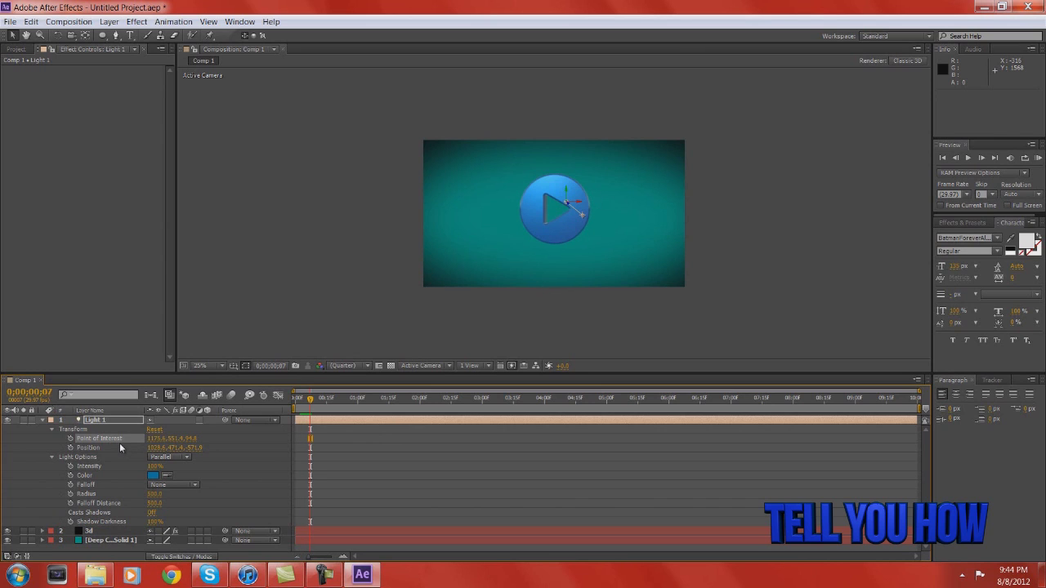
# - Keyframe Light 1's Point of Interest at frame 7 and sweep it across the button to an X of about 899 at frame 9
pyautogui.click(71, 439)
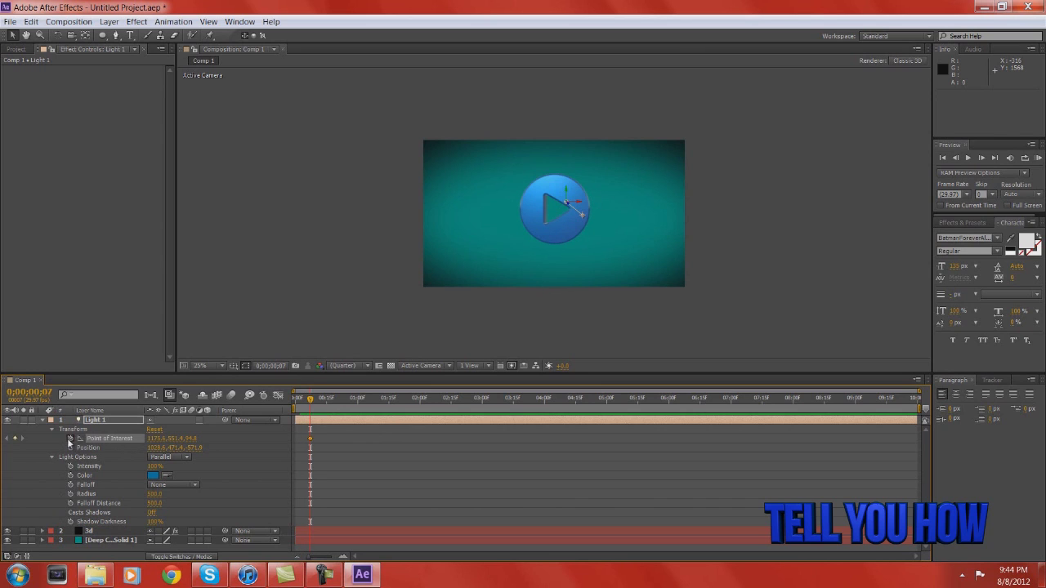
pyautogui.press('pagedown')
pyautogui.press('pagedown')
pyautogui.moveTo(157, 439); pyautogui.dragTo(134, 428)
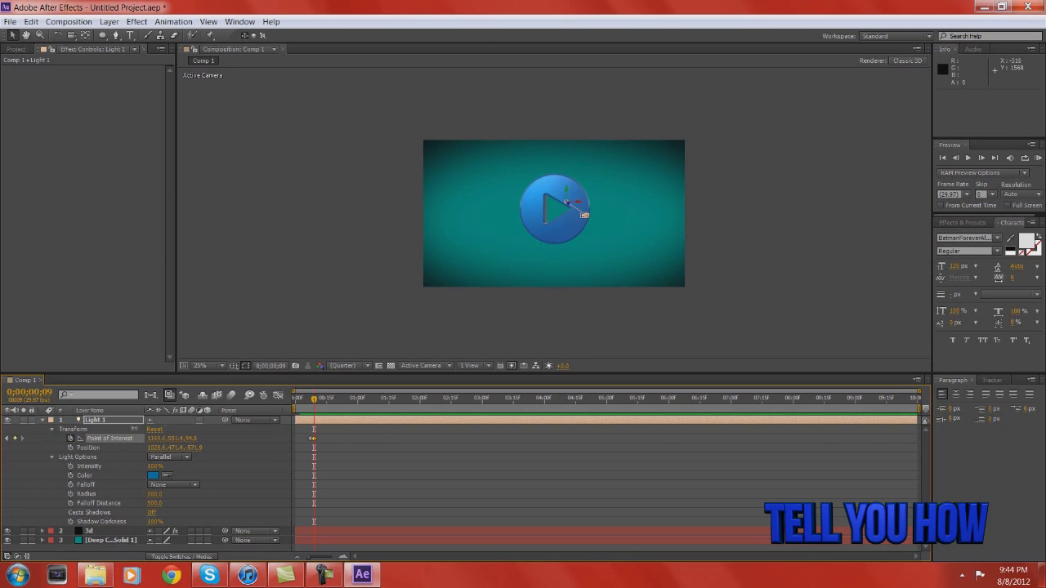
# - Step through the Point of Interest keyframes, RAM-preview the light sweep, and collapse Light 1's properties
pyautogui.click(6, 438)
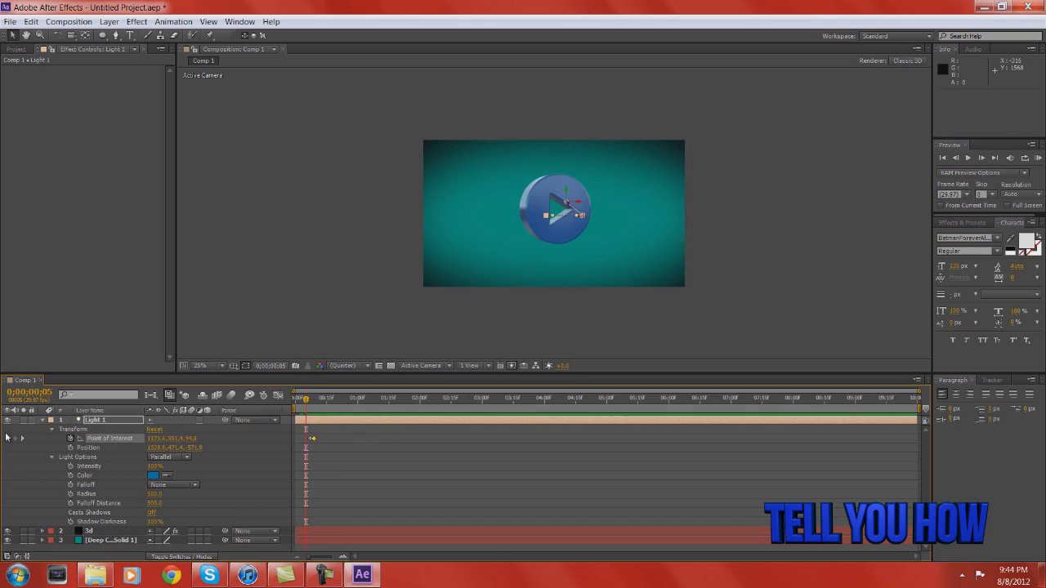
pyautogui.press('pagedown')
pyautogui.press('pagedown')
pyautogui.press('pagedown')
pyautogui.press('pagedown')
pyautogui.press('pagedown')
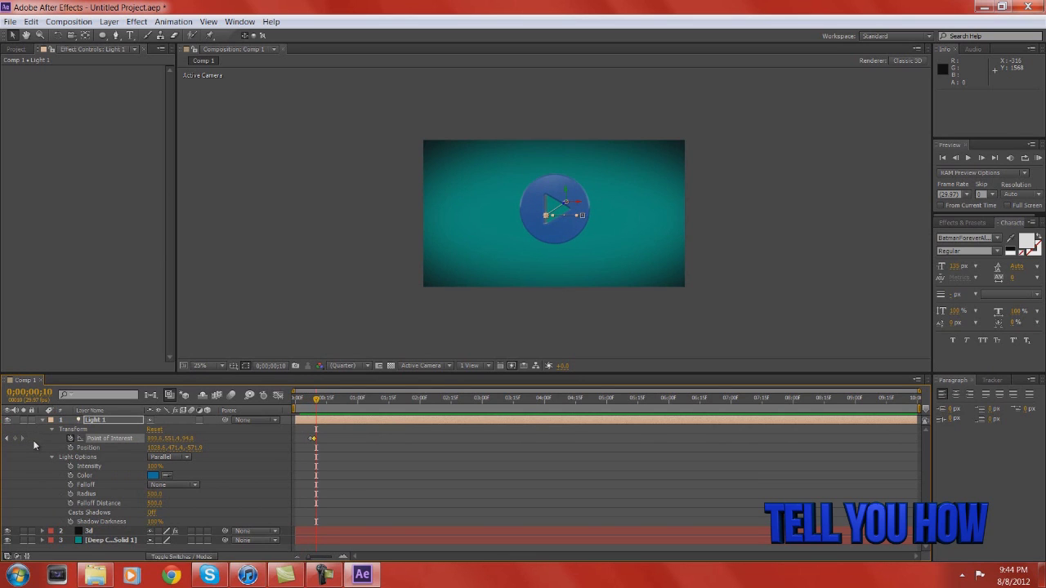
pyautogui.press('KP_0')
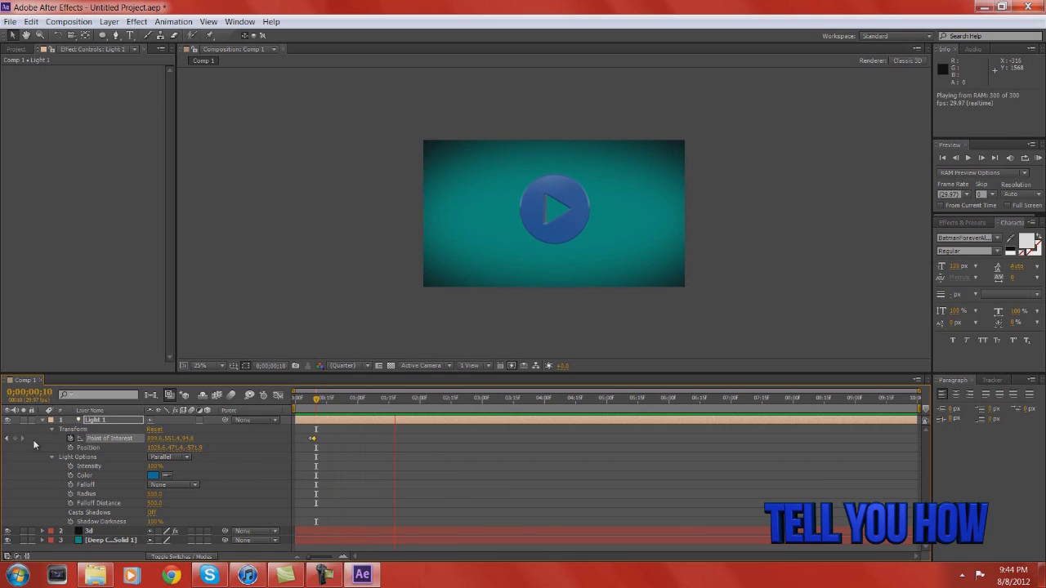
pyautogui.press('space')
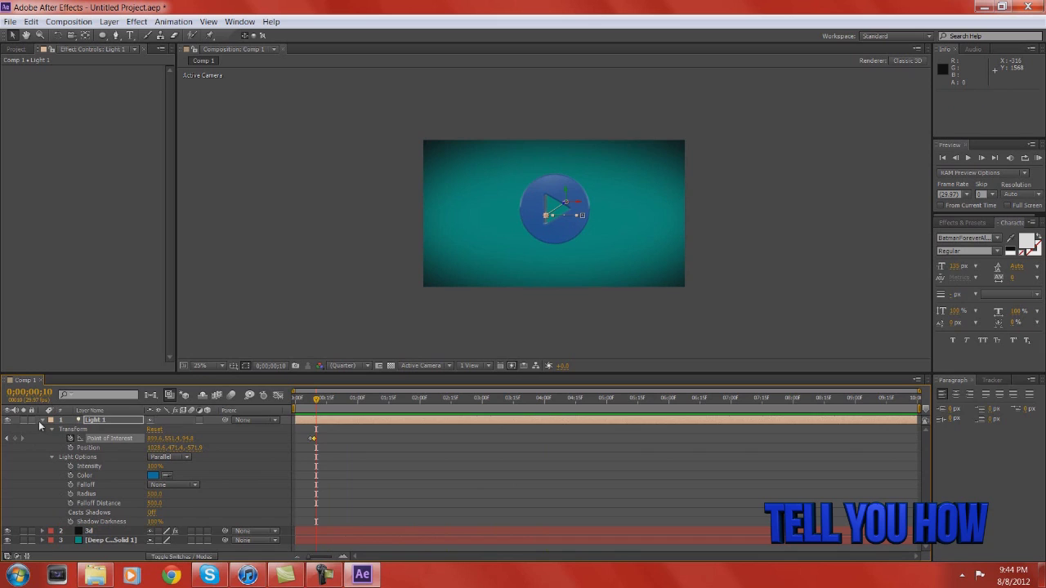
pyautogui.click(42, 421)
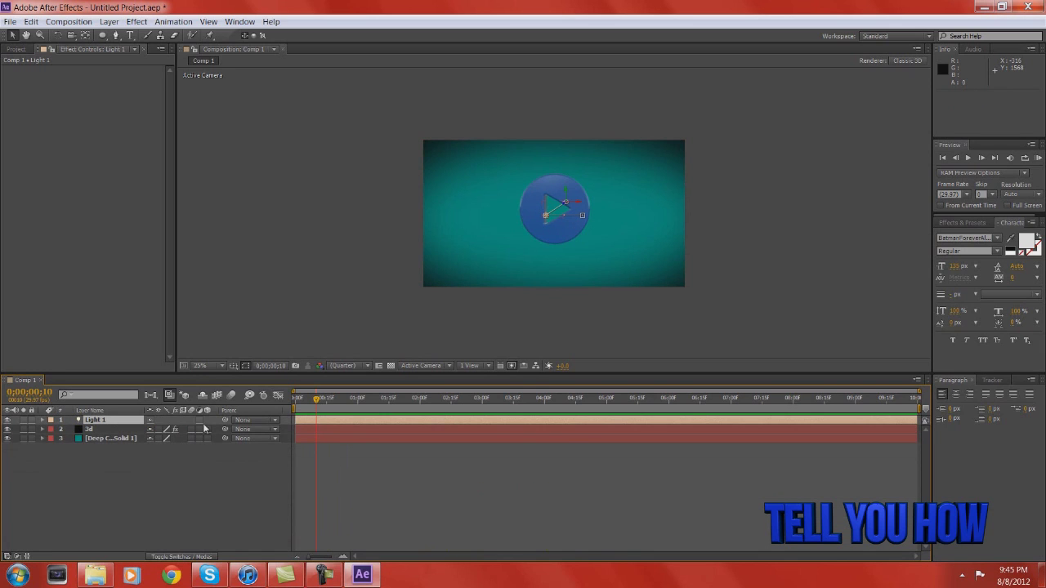
# - Move the playhead back to frame 3 and replay the spinning button with its light sweep
pyautogui.moveTo(317, 402); pyautogui.dragTo(295, 402)
pyautogui.click(302, 411)
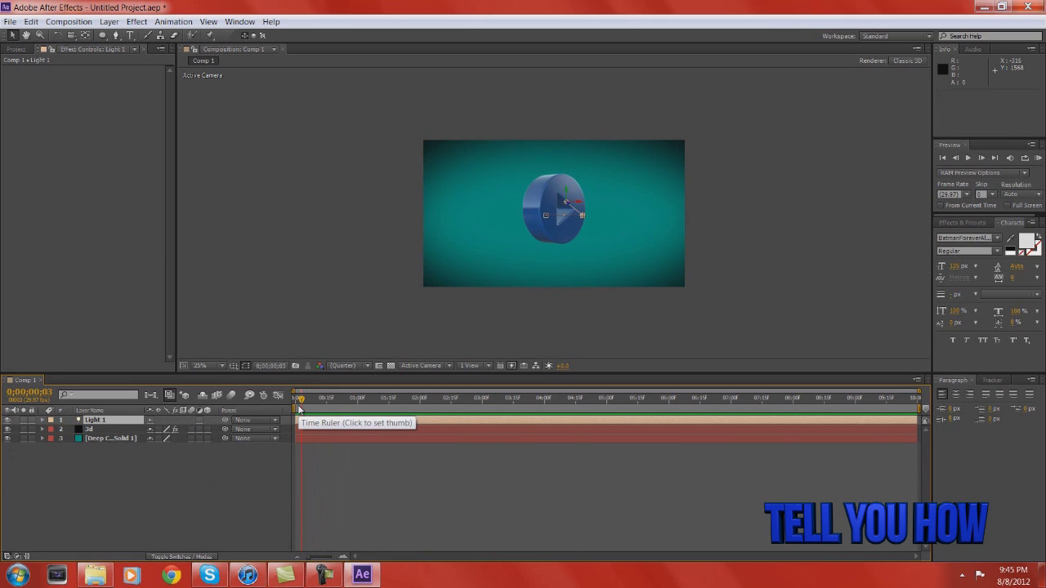
pyautogui.press('space')
pyautogui.click(300, 410)
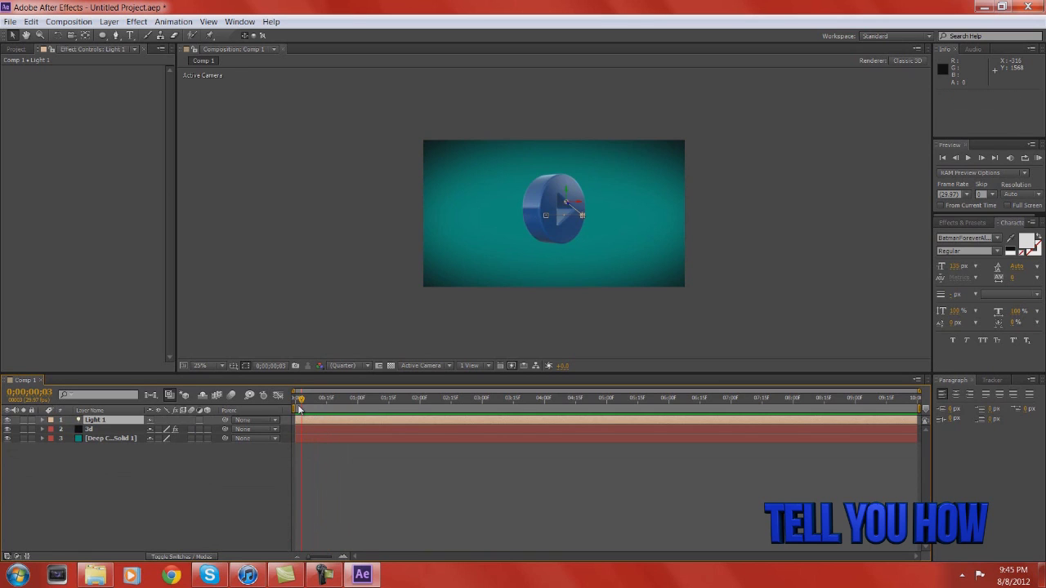
pyautogui.press('space')
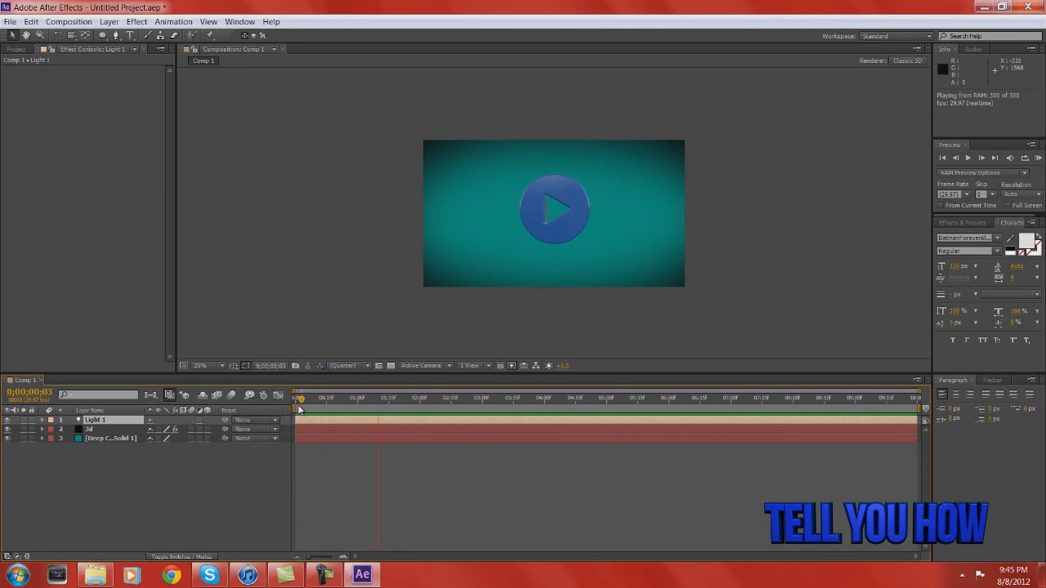
pyautogui.click(299, 410)
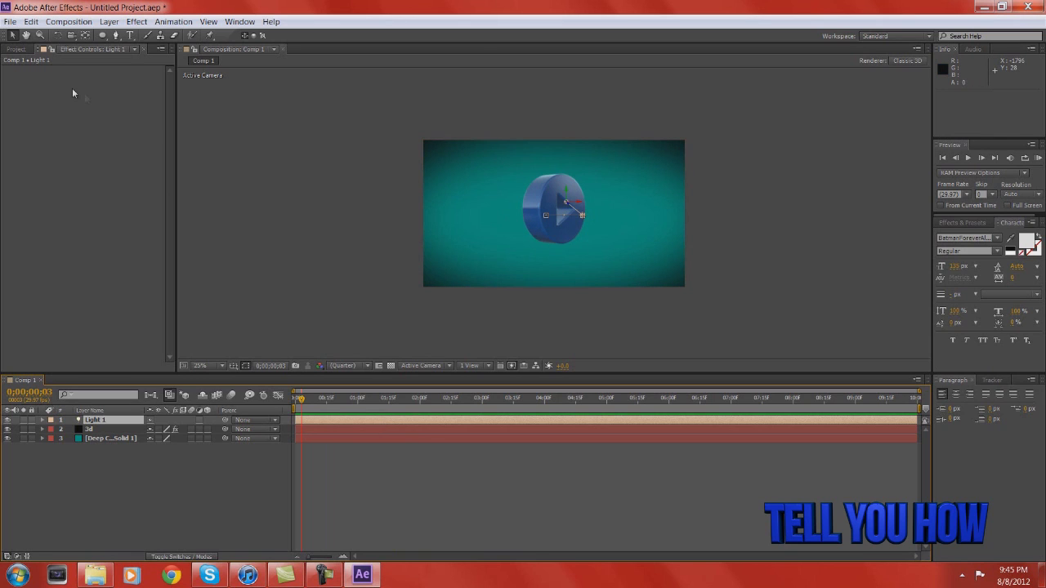
# - Keyframe the Element X rotation on the 3d layer at -1° on frame 14 and -172° on frame 22
pyautogui.click(82, 431)
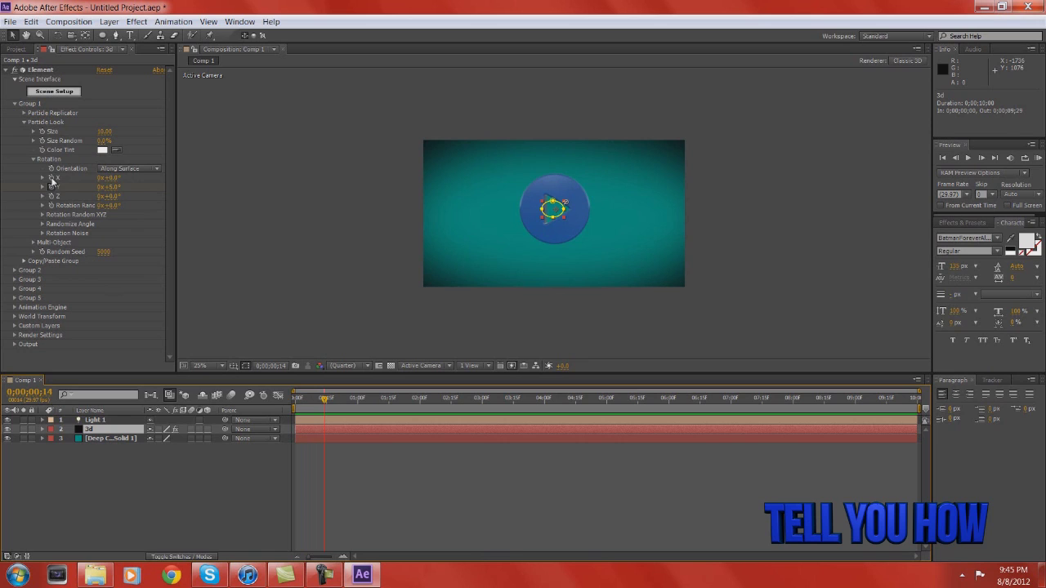
pyautogui.moveTo(104, 178)
pyautogui.mouseDown()
pyautogui.moveTo(122, 178)
pyautogui.moveTo(105, 175)
pyautogui.mouseUp()
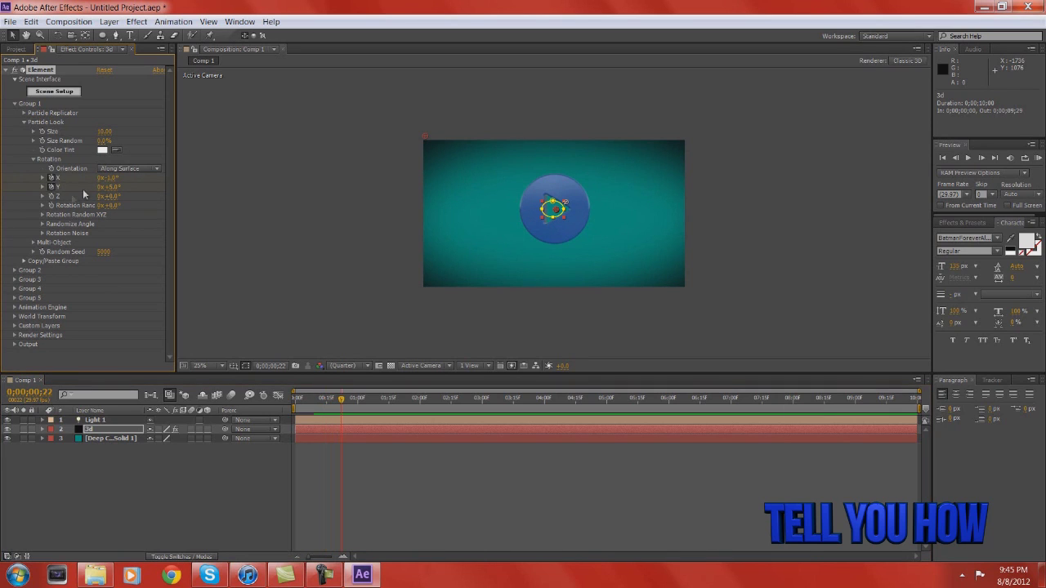
pyautogui.moveTo(106, 180); pyautogui.dragTo(3, 155)
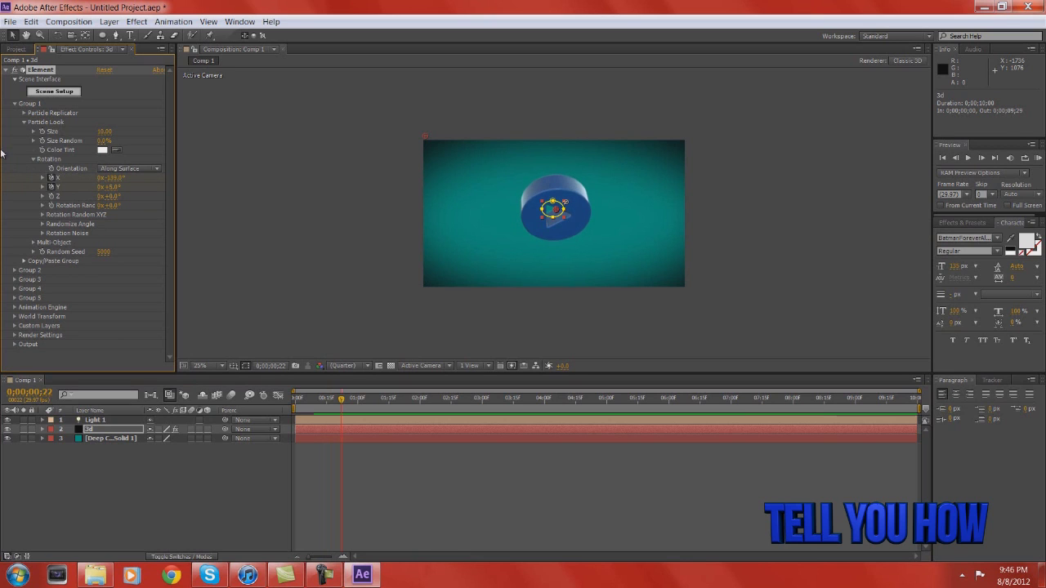
pyautogui.moveTo(112, 178); pyautogui.dragTo(94, 178)
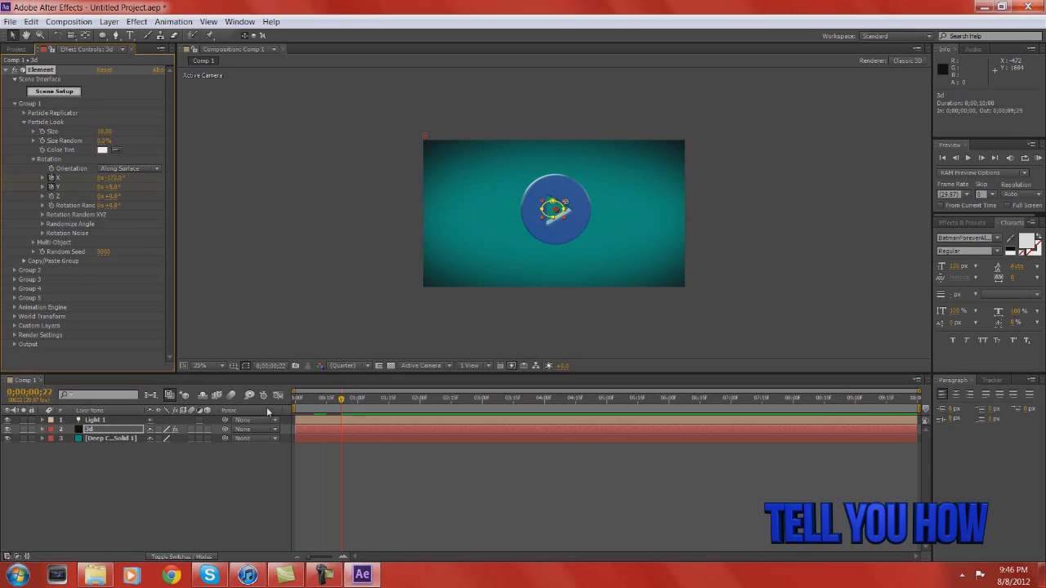
# - Reveal the 3d layer's keyframes and start keyframing the Element particle Size at frame 14, where the X rotation begins
pyautogui.click(98, 430)
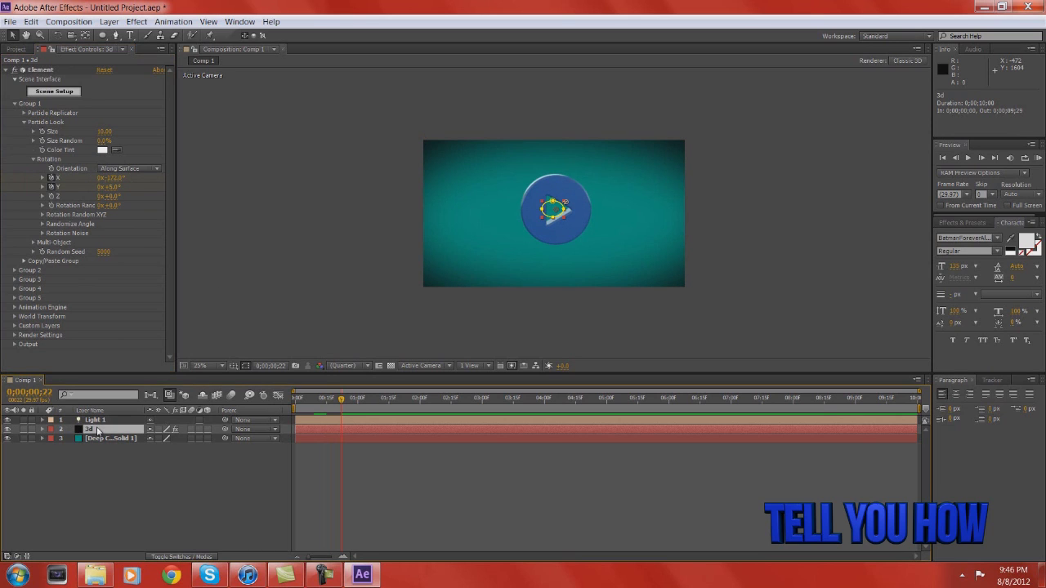
pyautogui.press('u')
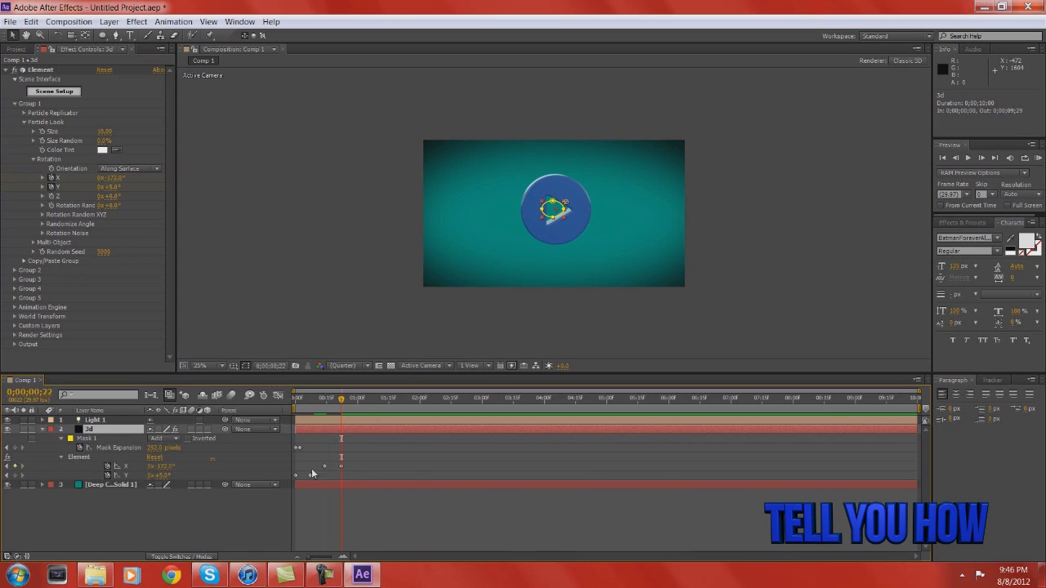
pyautogui.click(335, 406)
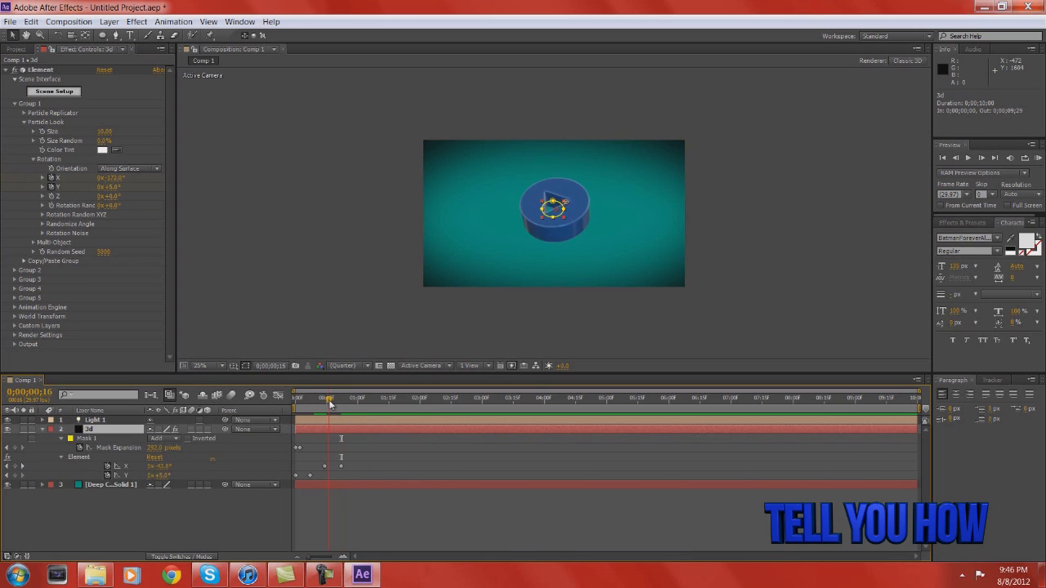
pyautogui.moveTo(335, 406); pyautogui.dragTo(337, 408)
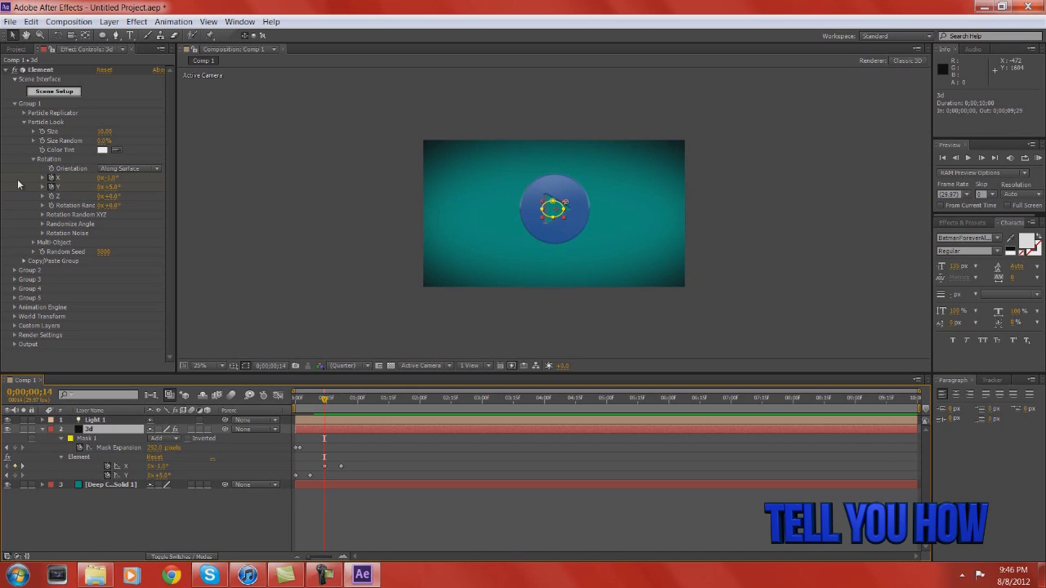
pyautogui.click(42, 132)
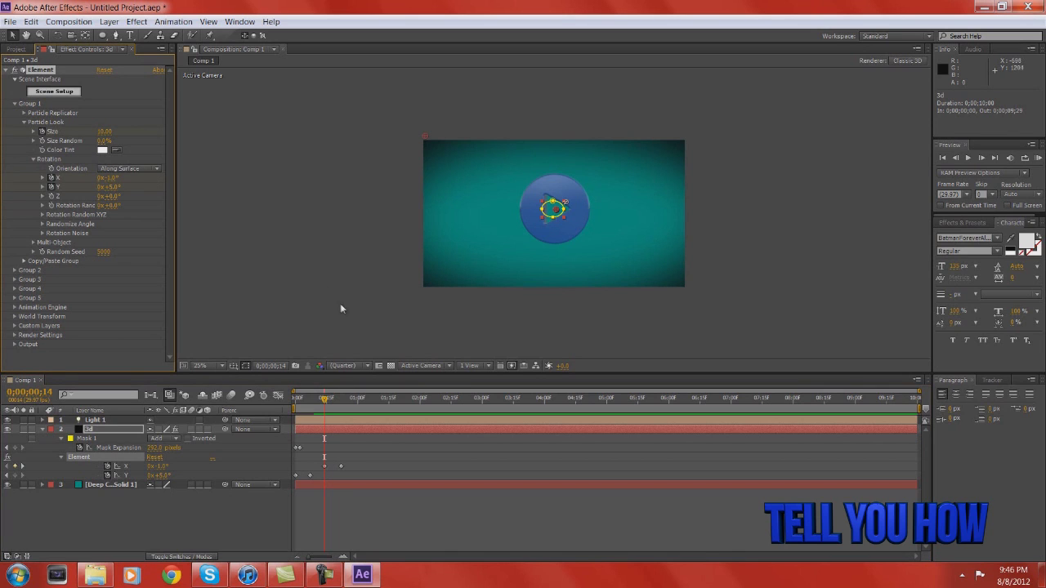
# - At frame 22, reduce the Element particle Size until the button is a tiny disc inside the mask, and preview the animation
pyautogui.moveTo(324, 401); pyautogui.dragTo(341, 402)
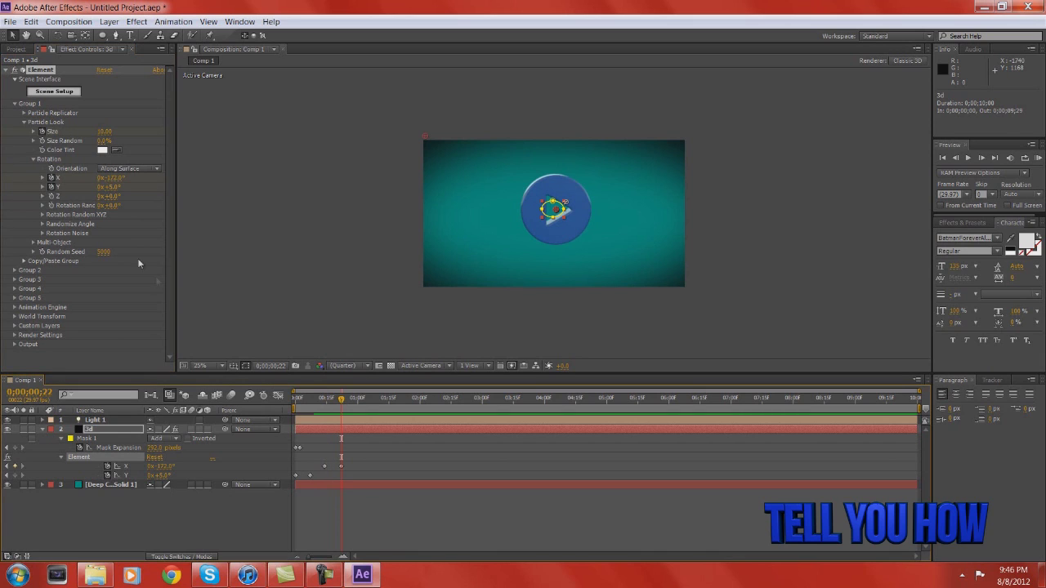
pyautogui.click(104, 131)
pyautogui.moveTo(103, 132); pyautogui.dragTo(3, 127)
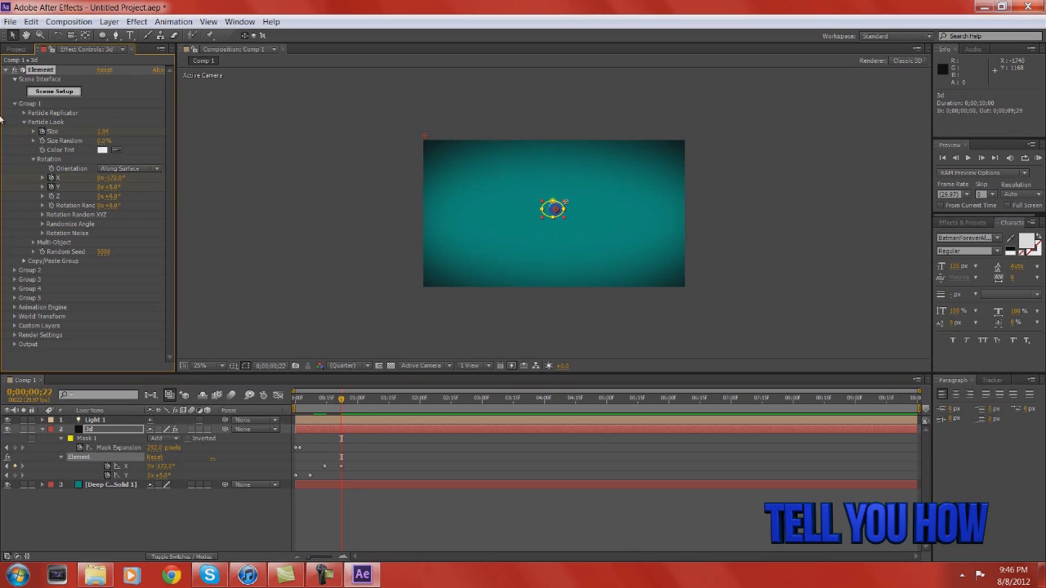
pyautogui.press('KP_0')
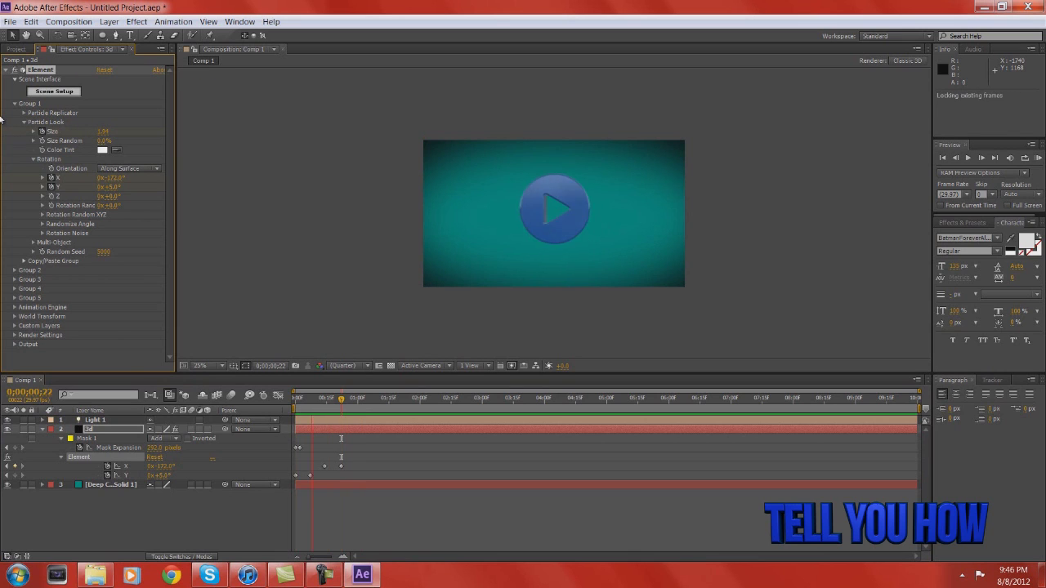
# - Reveal the 3d layer's keyframes and move the ending Size and X rotation keyframes together to 0;00;01;06
pyautogui.press('space')
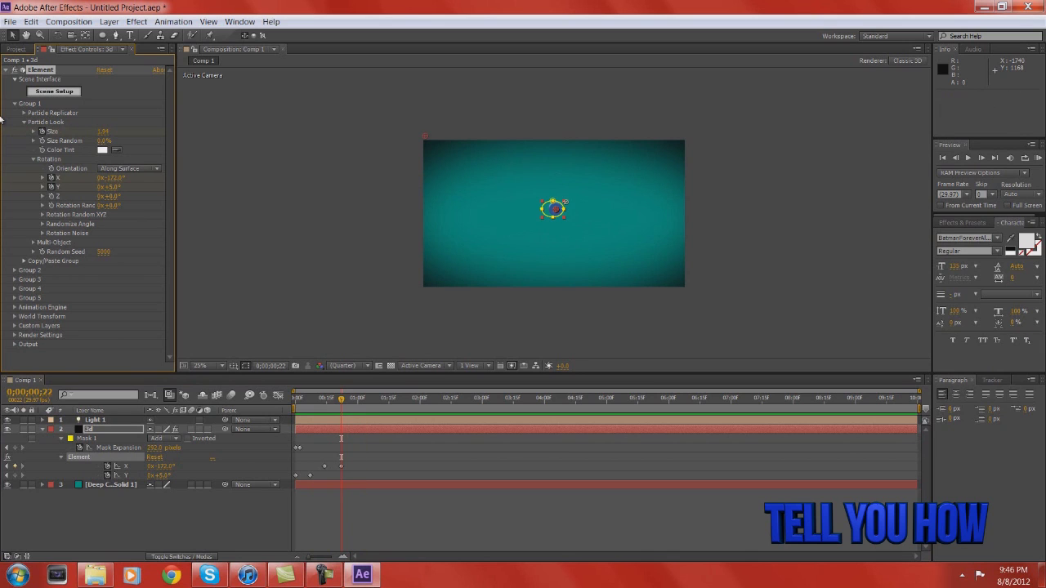
pyautogui.click(336, 434)
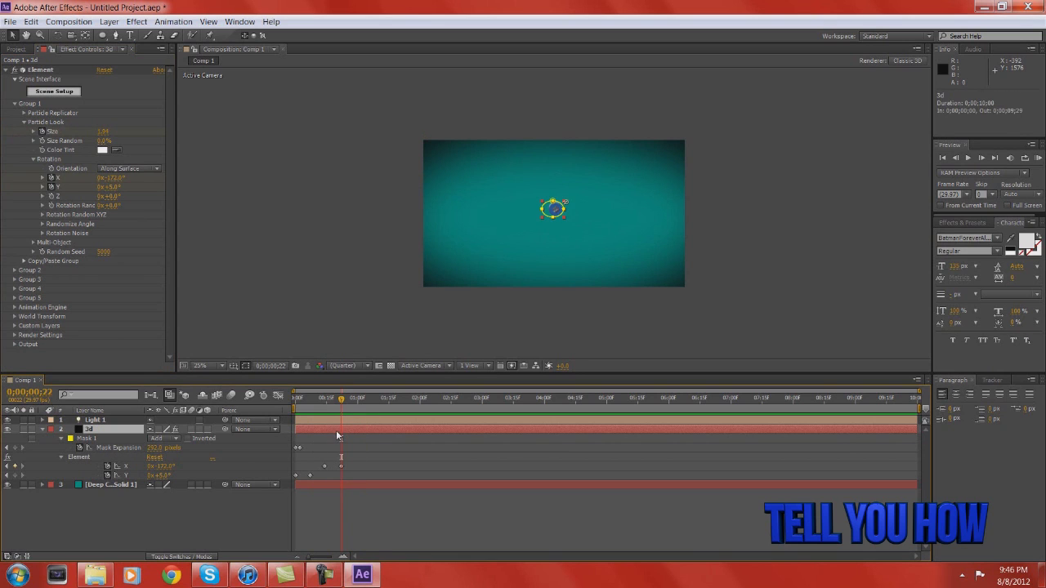
pyautogui.press('u')
pyautogui.press('u')
pyautogui.click(343, 480)
pyautogui.moveTo(343, 480); pyautogui.dragTo(371, 474)
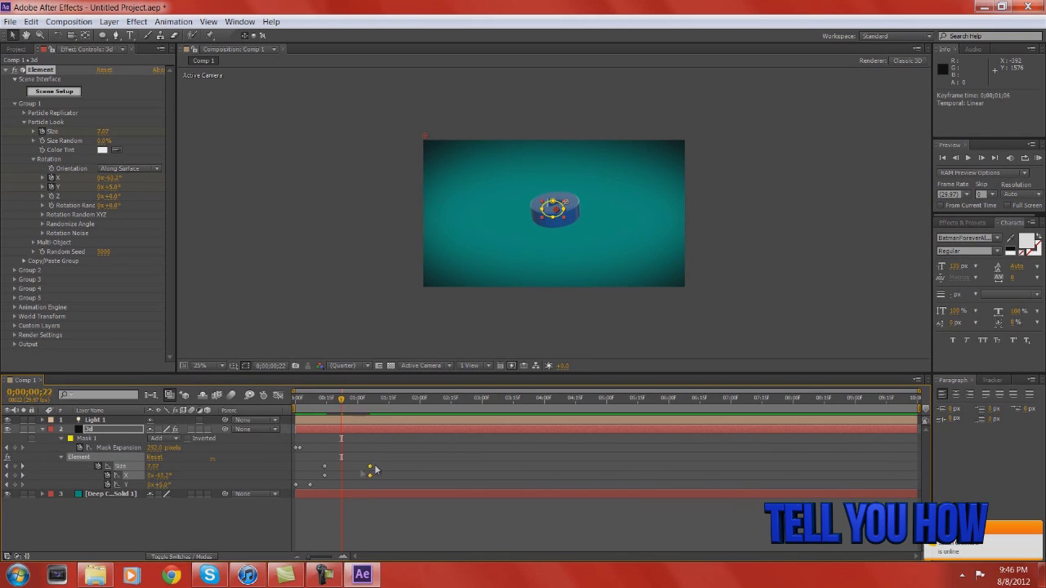
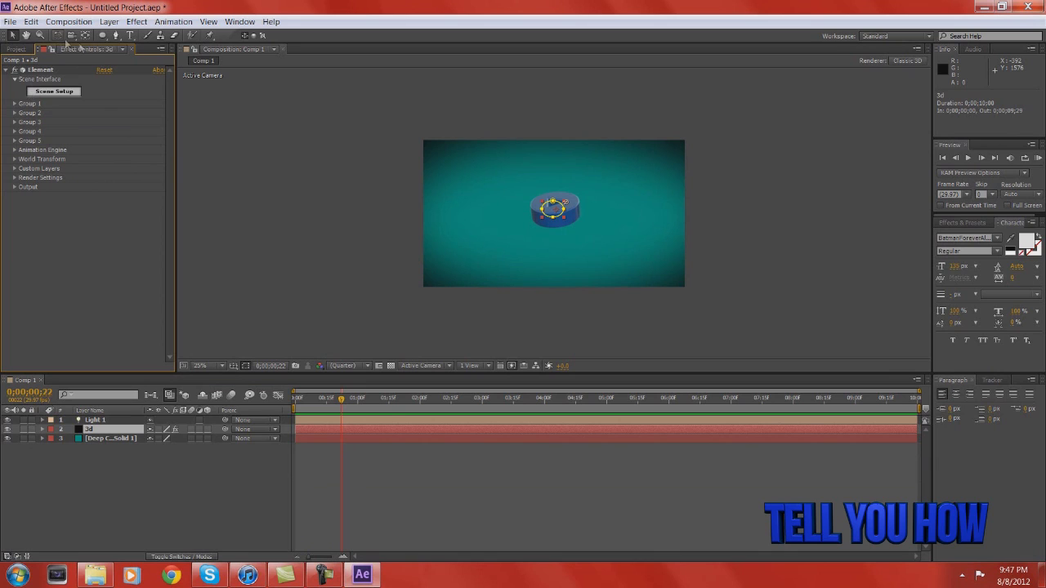
# - Create a text layer in the composition reading "TELL YOU HOW"
pyautogui.click(130, 36)
pyautogui.click(515, 217)
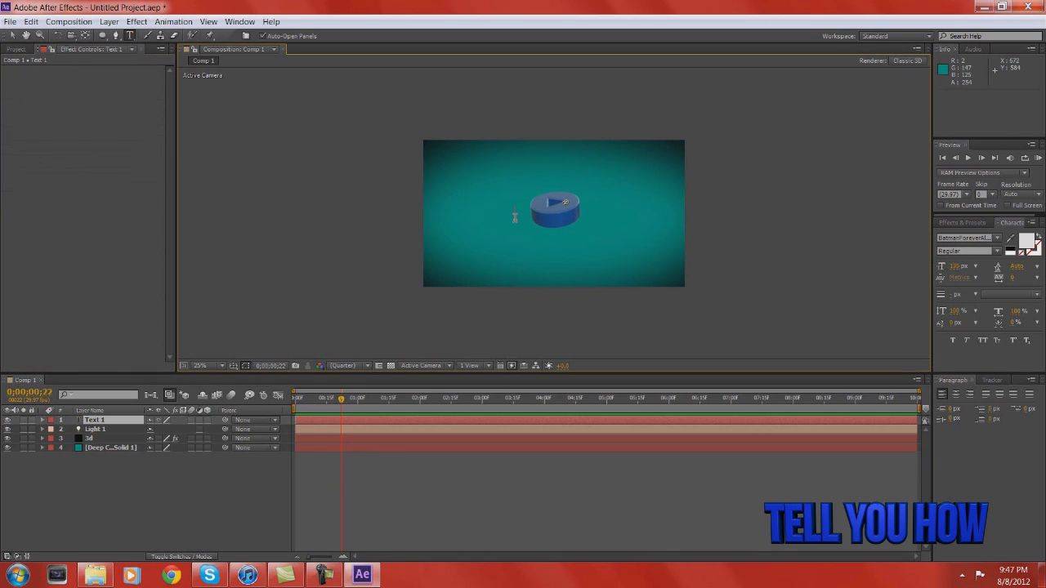
pyautogui.write('TELL YOU')
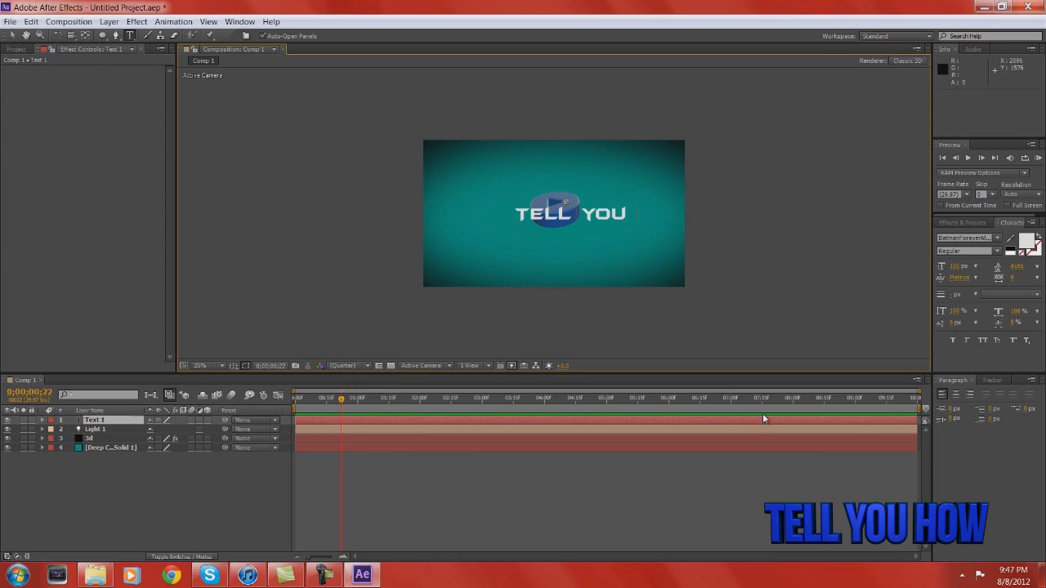
pyautogui.write(' HOW')
# - On the 3d layer's Element effect, set Path Layer 1 under Custom Text and Masks to the Tell you How layer
pyautogui.click(18, 49)
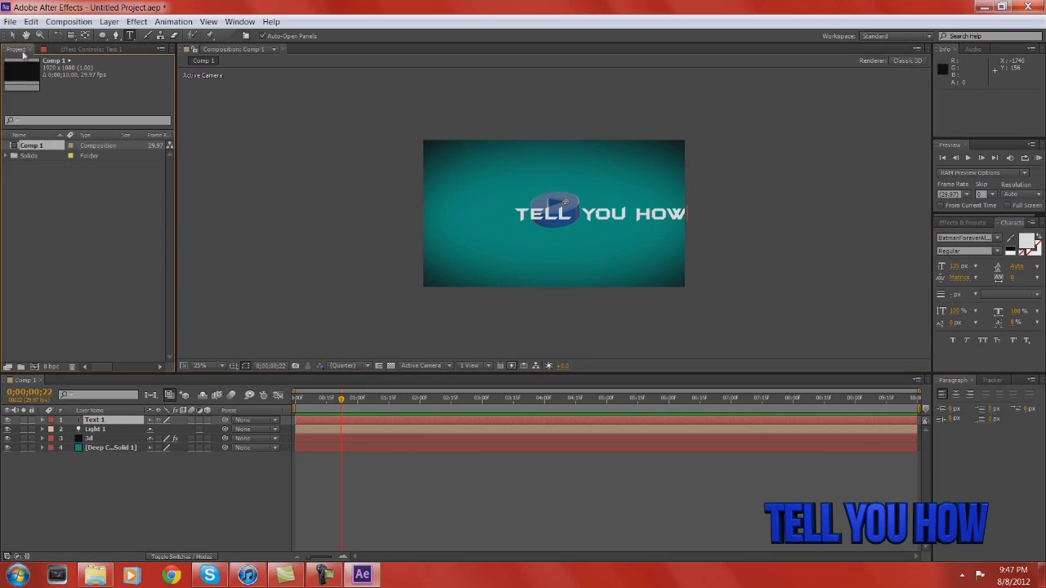
pyautogui.click(65, 49)
pyautogui.click(111, 435)
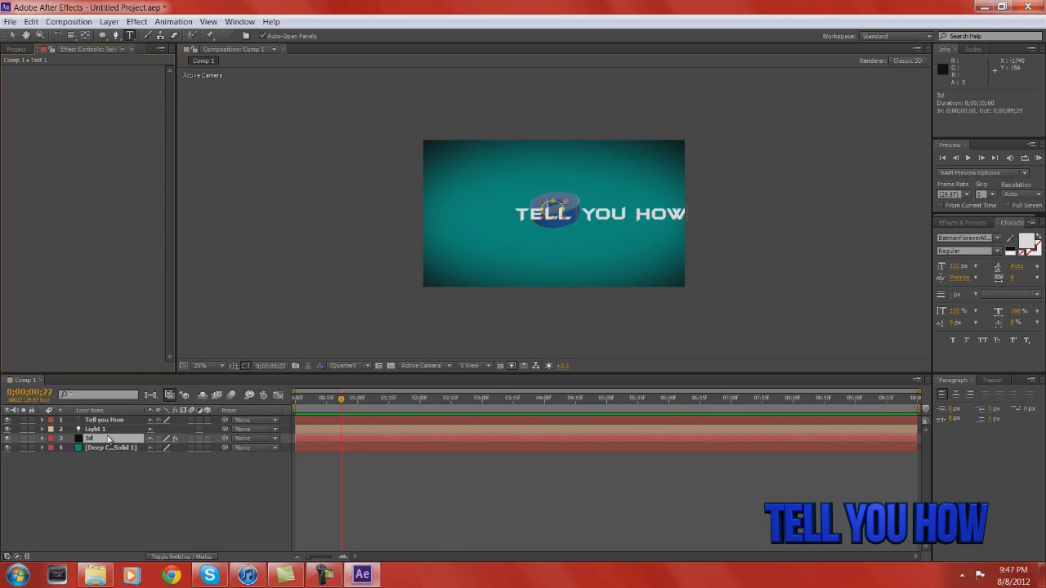
pyautogui.click(14, 168)
pyautogui.click(24, 178)
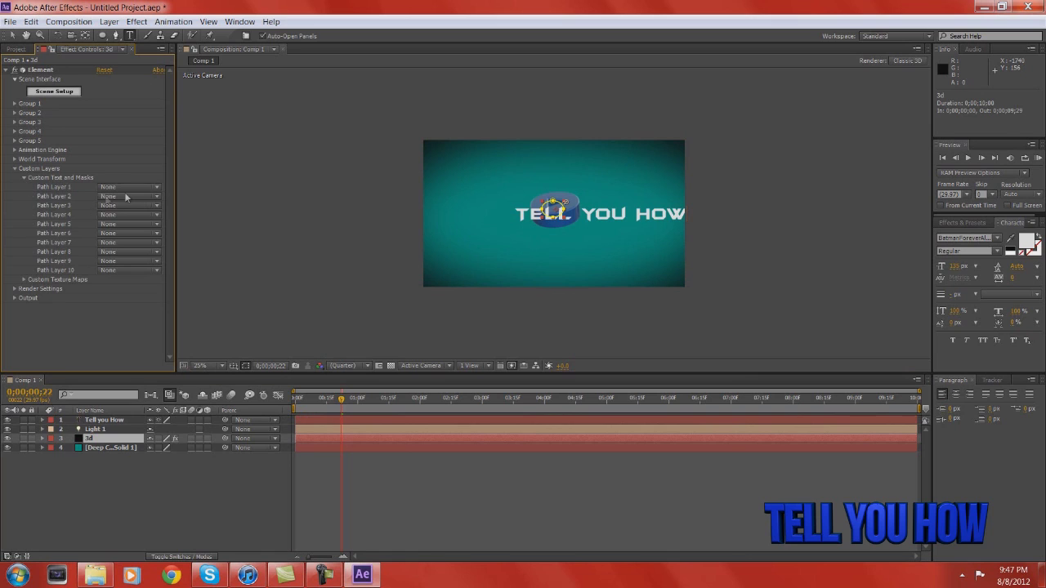
pyautogui.click(157, 187)
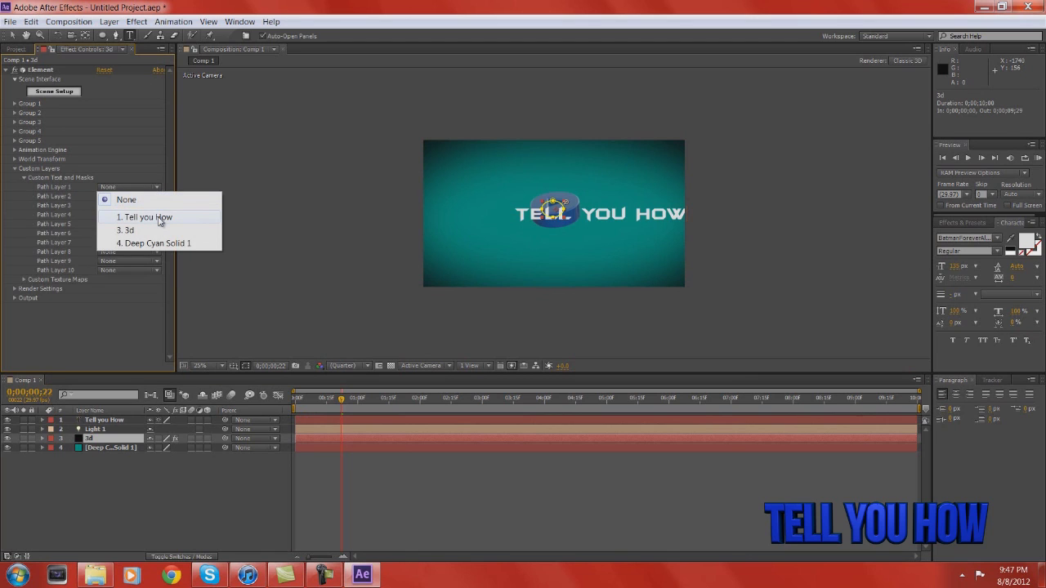
pyautogui.click(159, 217)
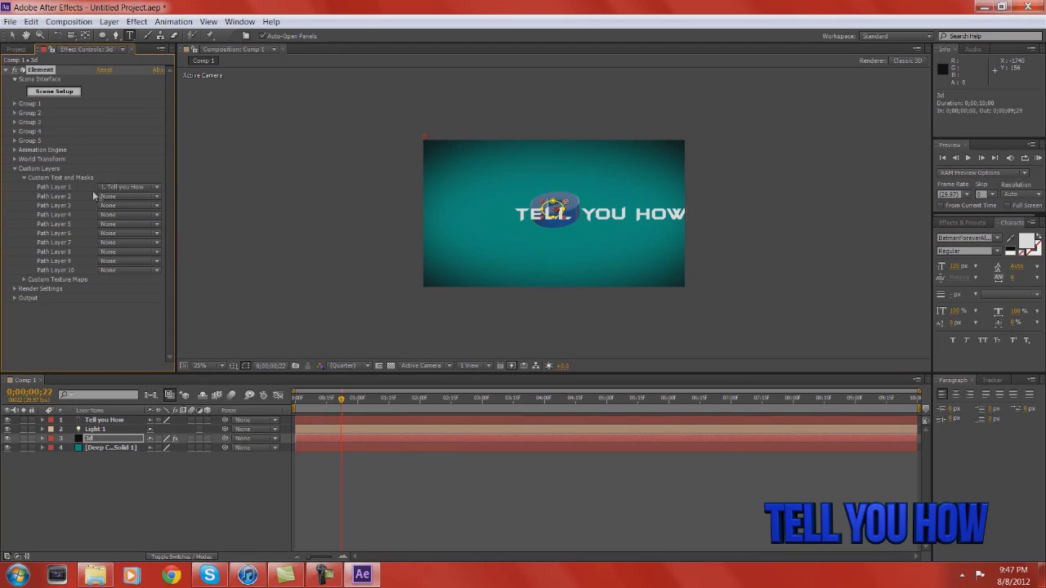
# - In Element's Scene Setup, extrude the custom text path, assign the extrusion model to group 2 and rotate the preview to check it
pyautogui.click(50, 96)
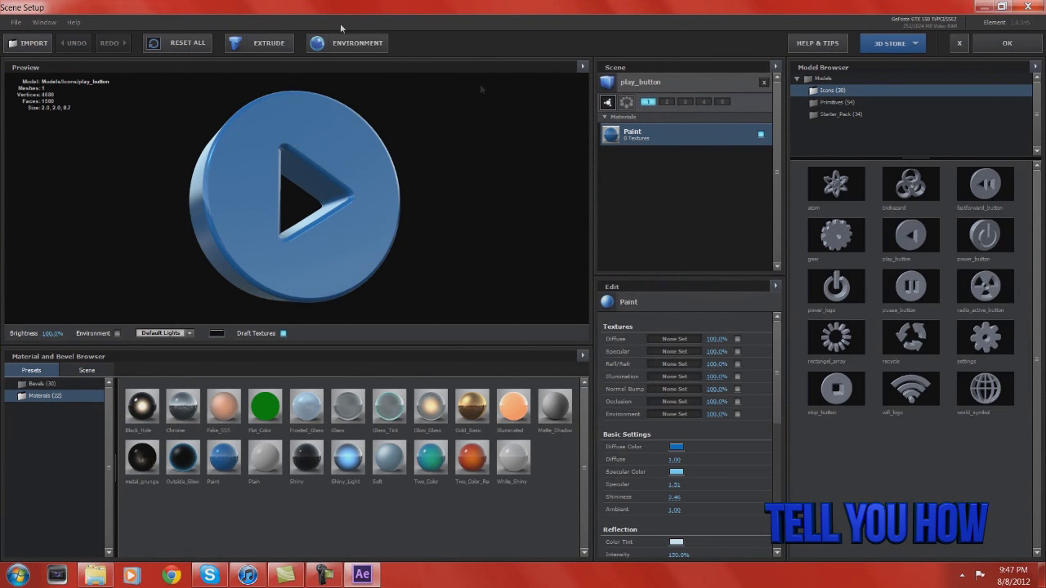
pyautogui.click(277, 45)
pyautogui.moveTo(470, 166); pyautogui.dragTo(410, 200)
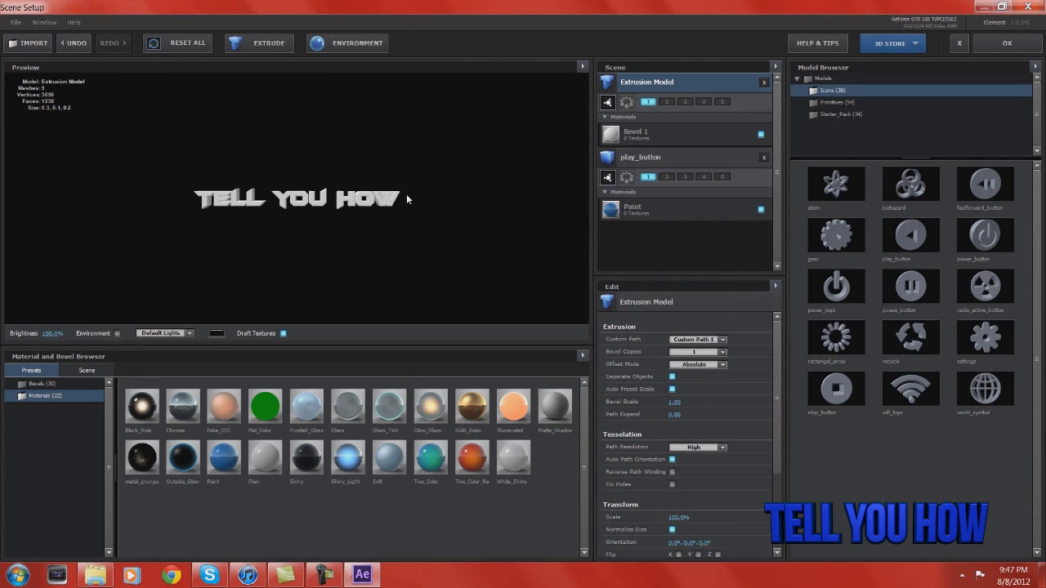
pyautogui.click(668, 102)
pyautogui.moveTo(499, 197)
pyautogui.mouseDown()
pyautogui.moveTo(482, 225)
pyautogui.moveTo(499, 199)
pyautogui.moveTo(516, 205)
pyautogui.moveTo(488, 224)
pyautogui.moveTo(493, 206)
pyautogui.mouseUp()
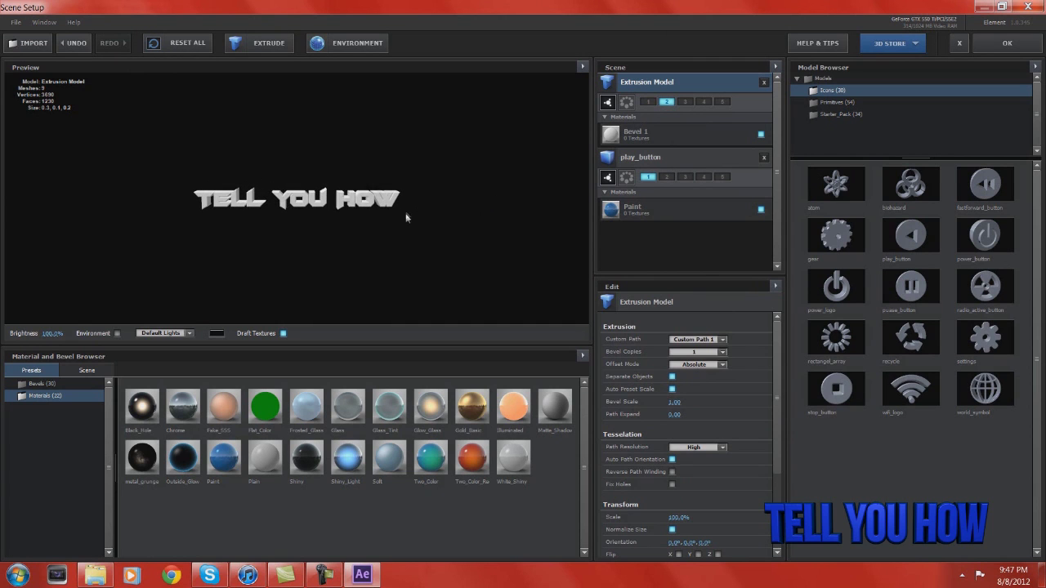
# - Apply a three-layer bevel preset with an orange Shiny_Light face to the extruded text and accept the scene
pyautogui.click(41, 383)
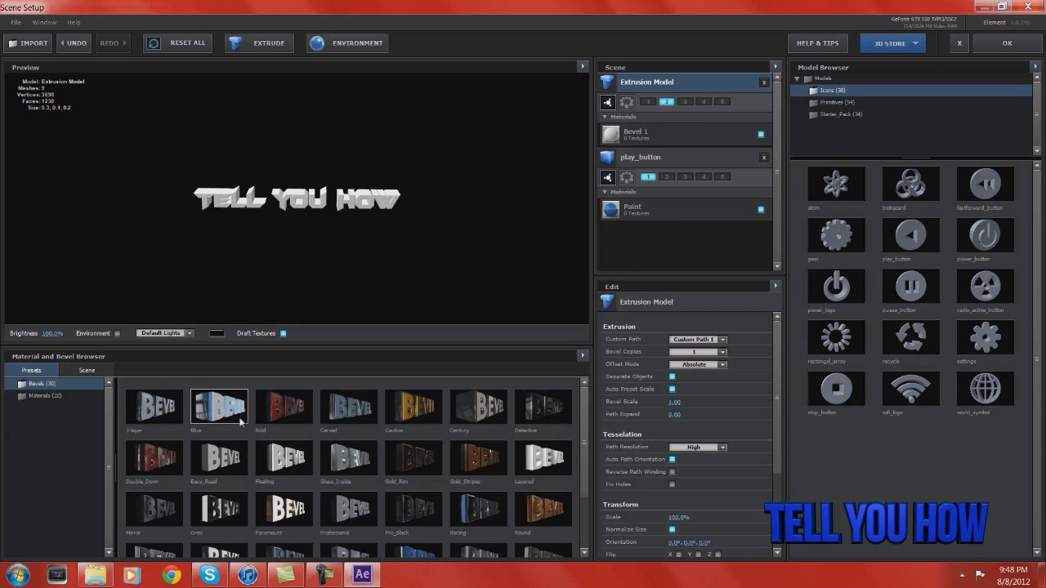
pyautogui.moveTo(228, 413)
pyautogui.mouseDown()
pyautogui.moveTo(245, 233)
pyautogui.moveTo(304, 240)
pyautogui.moveTo(300, 220)
pyautogui.moveTo(237, 236)
pyautogui.moveTo(221, 212)
pyautogui.moveTo(172, 235)
pyautogui.moveTo(211, 260)
pyautogui.moveTo(339, 249)
pyautogui.moveTo(310, 245)
pyautogui.moveTo(319, 250)
pyautogui.moveTo(328, 254)
pyautogui.moveTo(303, 229)
pyautogui.moveTo(320, 239)
pyautogui.mouseUp()
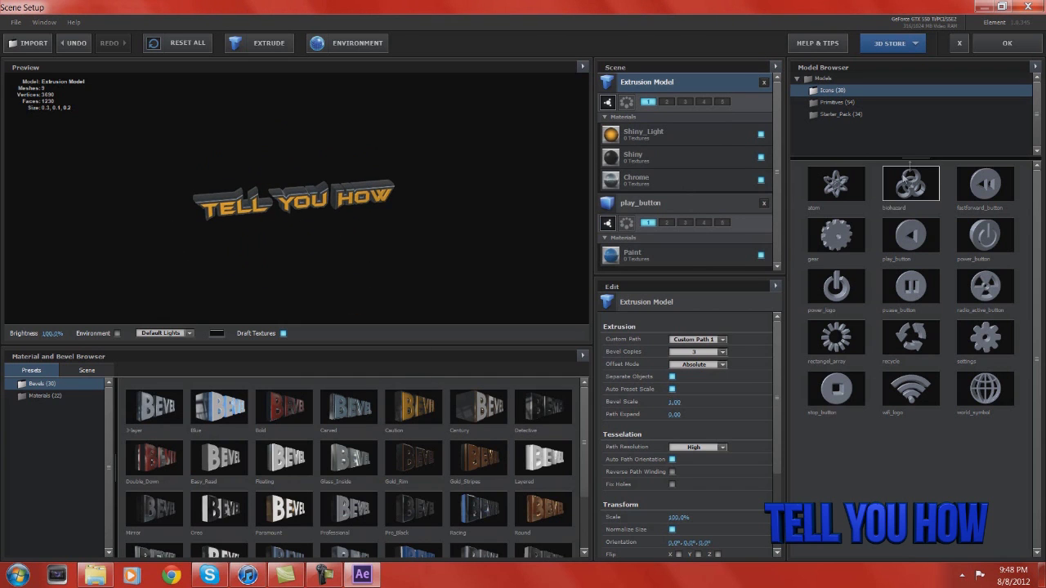
pyautogui.click(1007, 42)
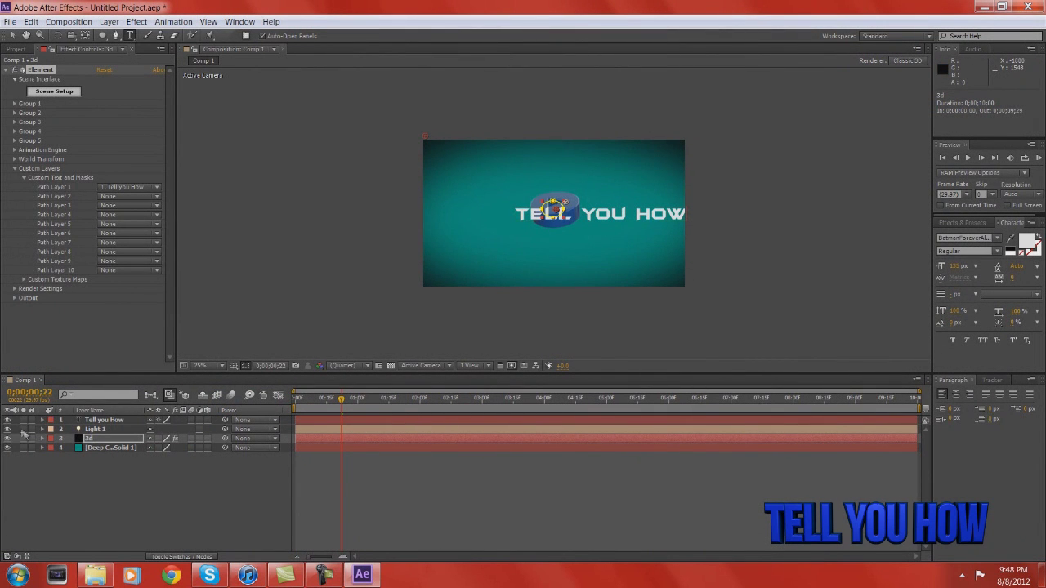
# - Hide the flat Tell you How text layer, go to 0;00;01;02 and expand Element's Group 2 settings
pyautogui.click(8, 421)
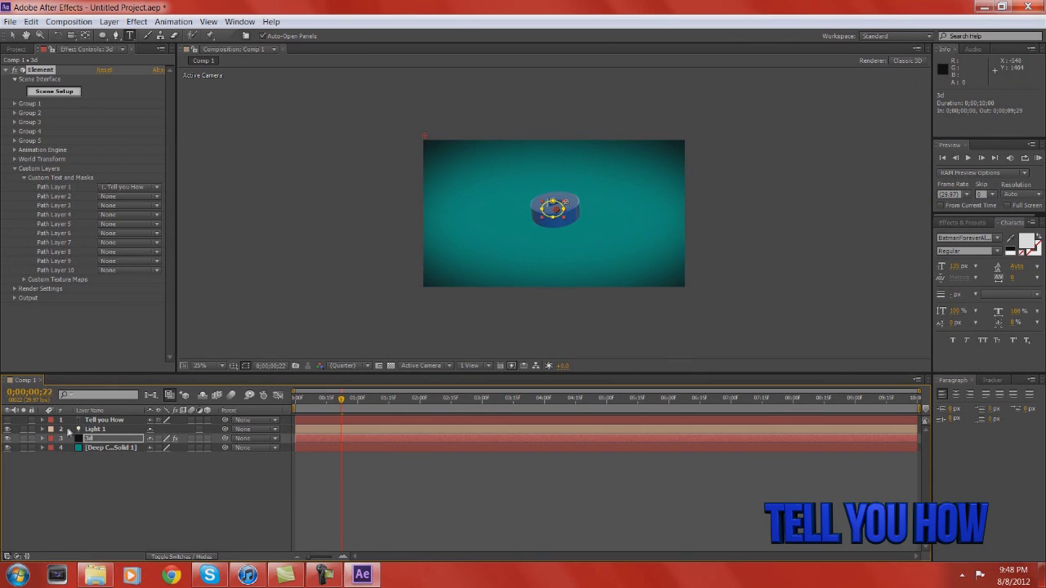
pyautogui.moveTo(342, 399); pyautogui.dragTo(364, 402)
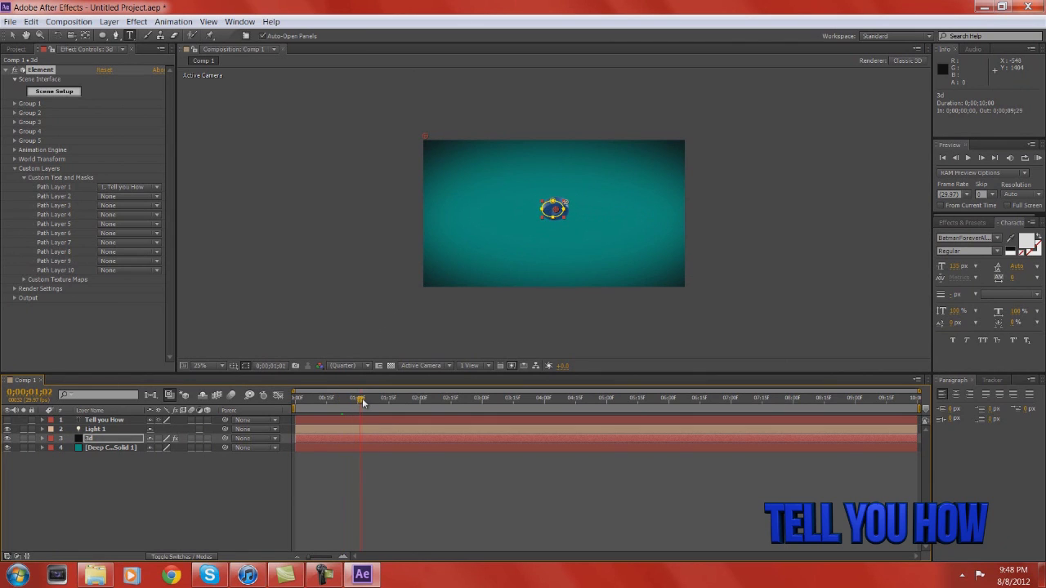
pyautogui.click(23, 177)
pyautogui.click(14, 114)
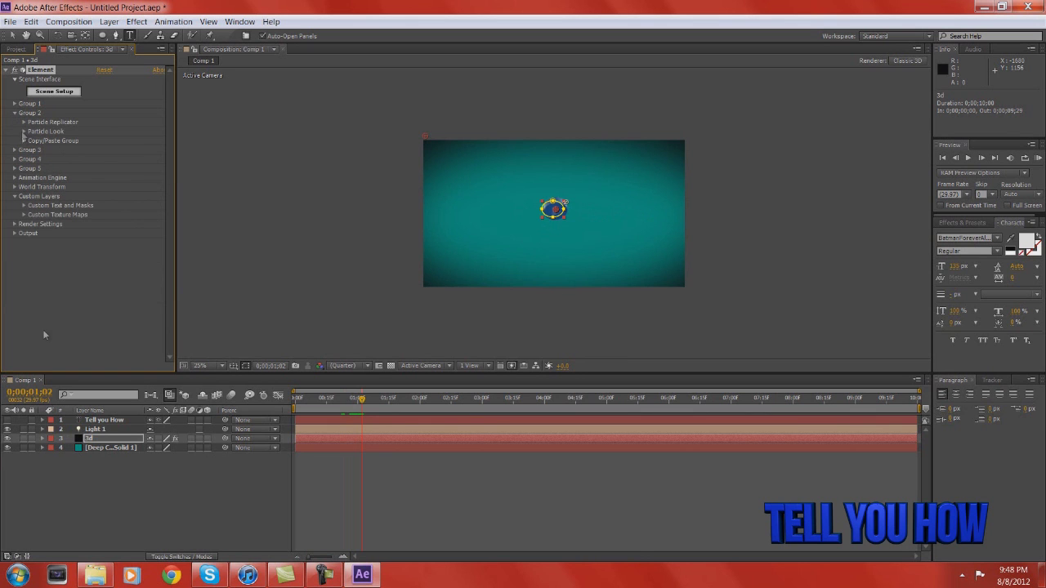
# - Assign the beveled text extrusion model to group 2 in Scene Setup and accept the scene
pyautogui.click(76, 94)
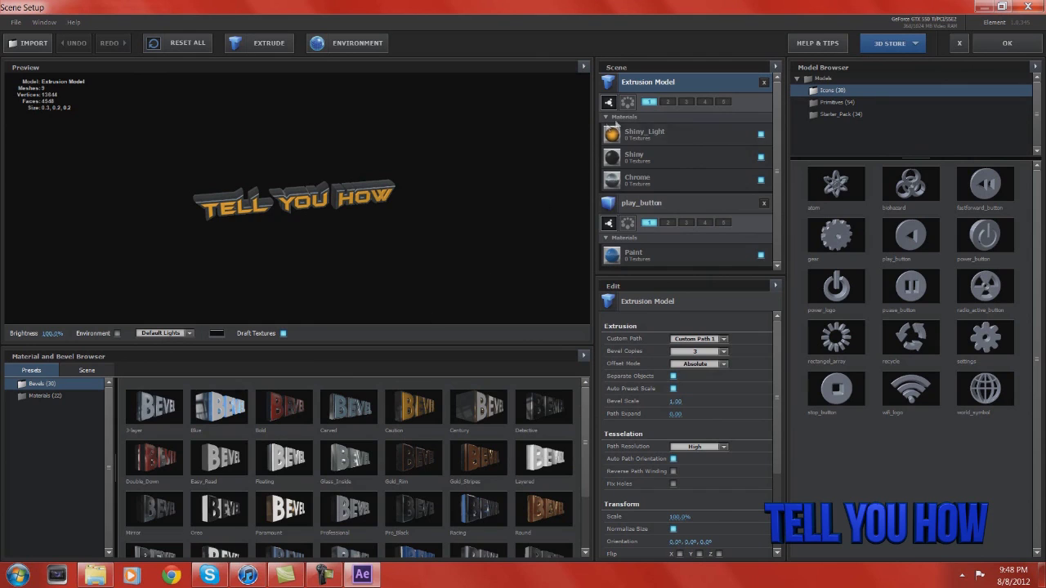
pyautogui.click(668, 102)
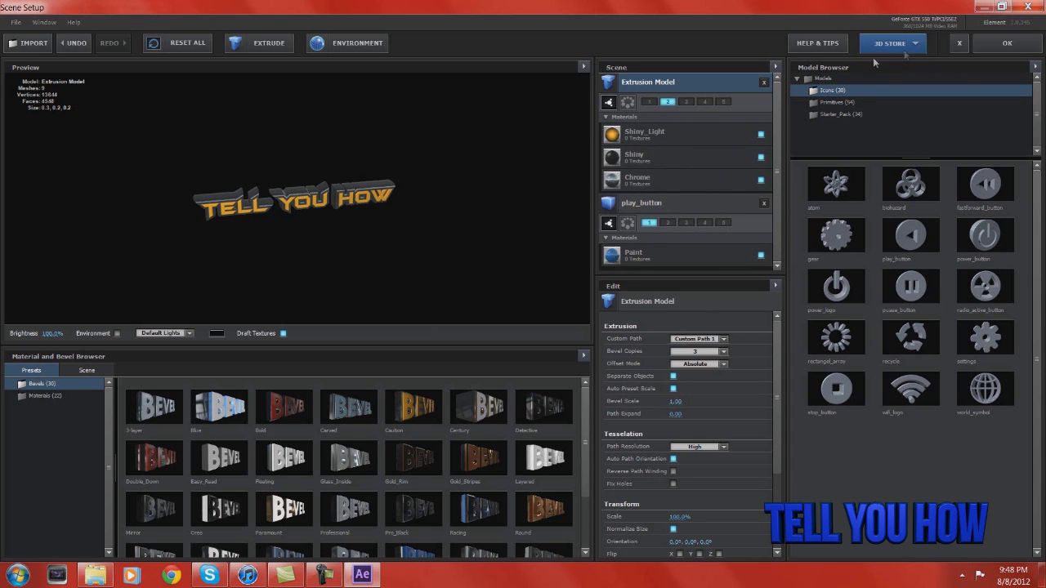
pyautogui.click(1004, 45)
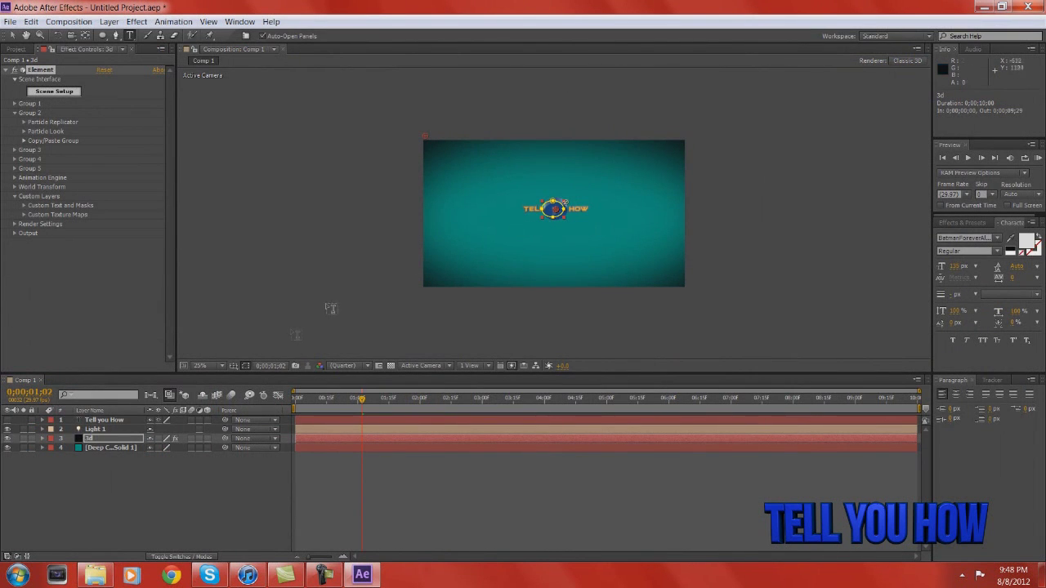
# - Bring the Group 2 text closer with a Position Z of about -1830 and place the playhead at frame 6
pyautogui.moveTo(363, 406); pyautogui.dragTo(386, 405)
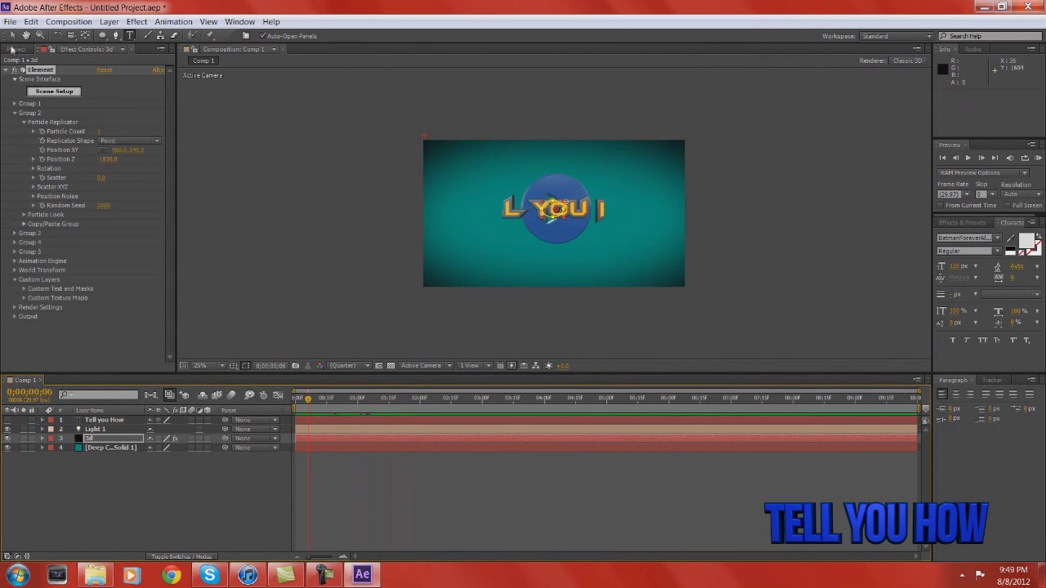
pyautogui.click(13, 35)
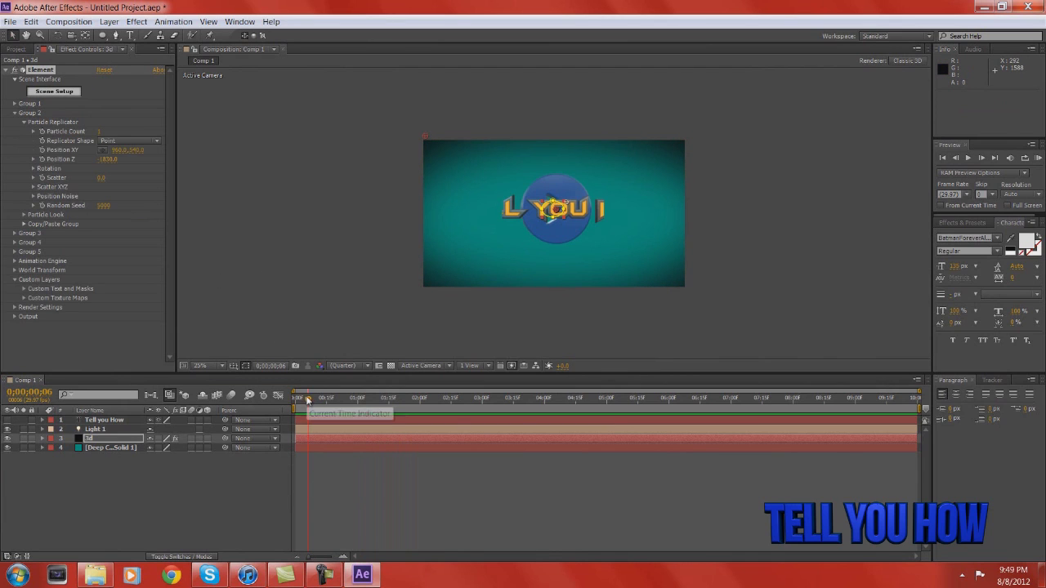
pyautogui.moveTo(307, 399); pyautogui.dragTo(307, 399)
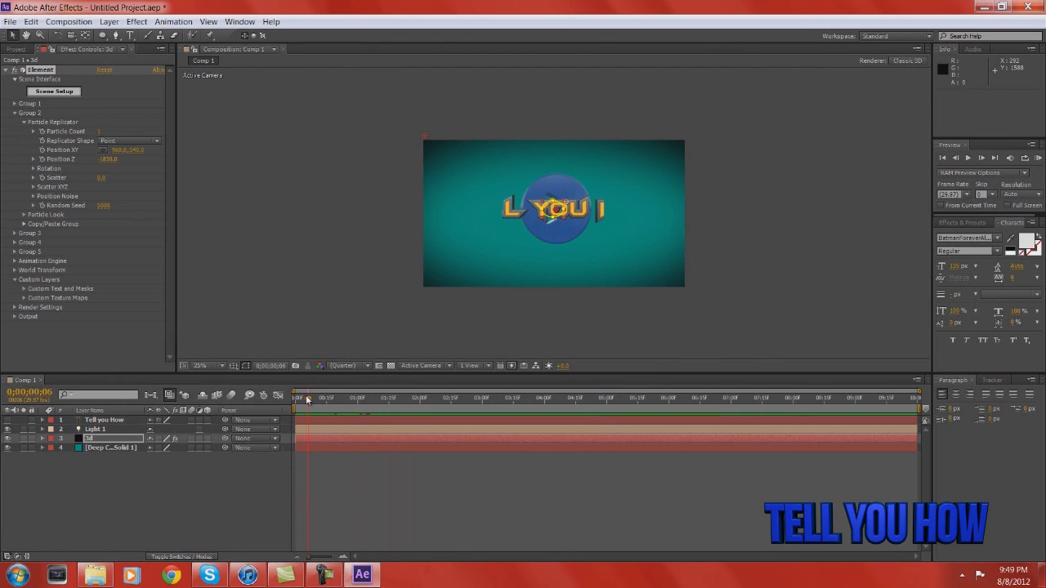
# - Split the 3d layer at frame 6 and delete Mask 1 from the resulting 3d 2 layer
pyautogui.click(30, 22)
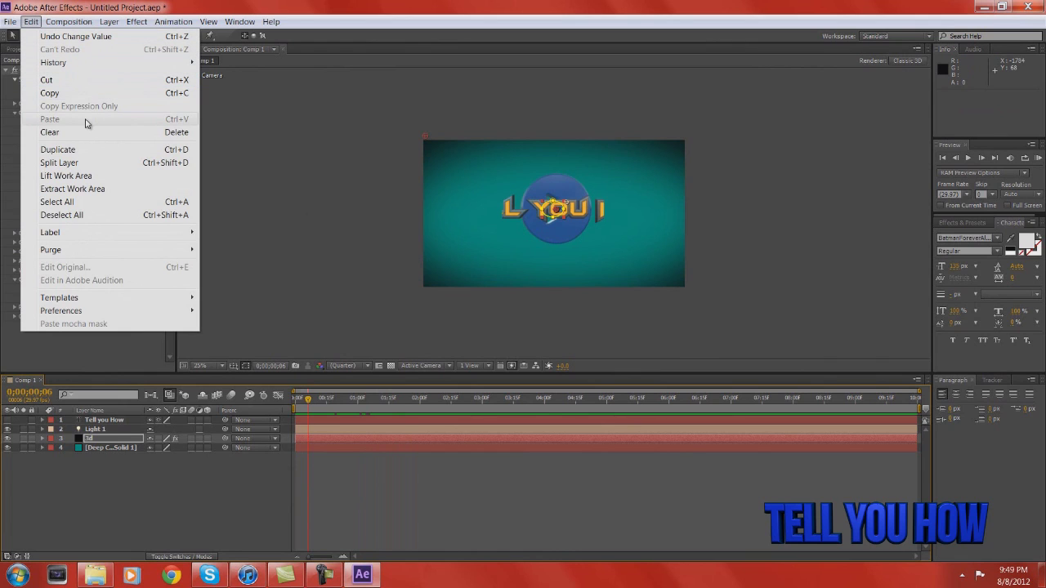
pyautogui.click(127, 166)
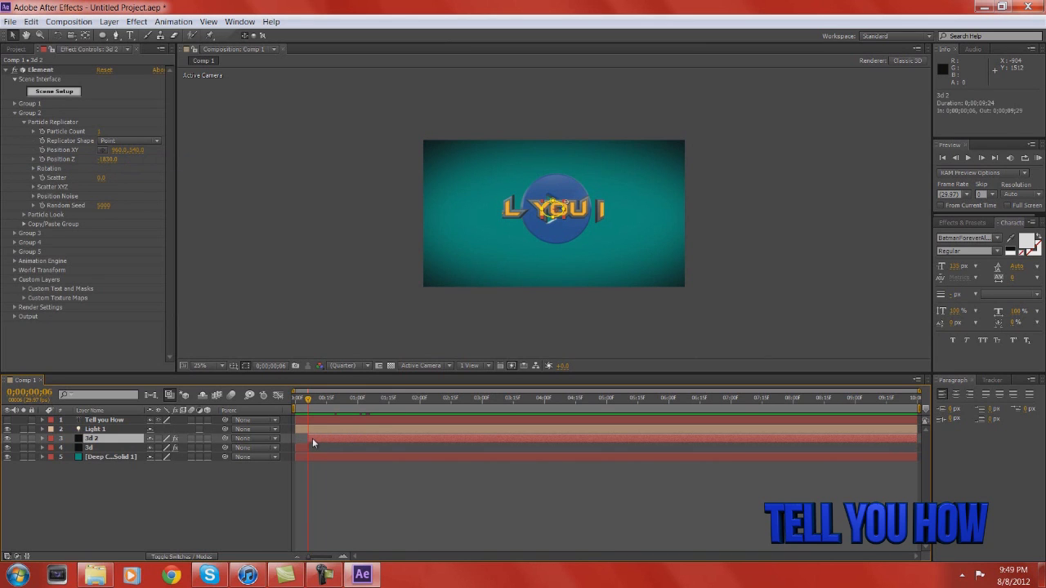
pyautogui.press('m')
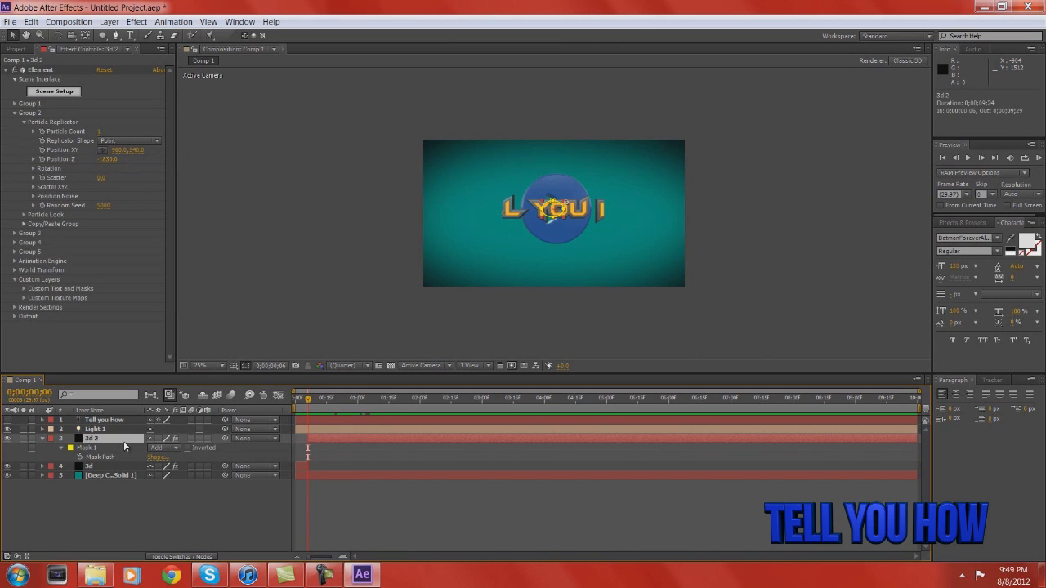
pyautogui.press('Delete')
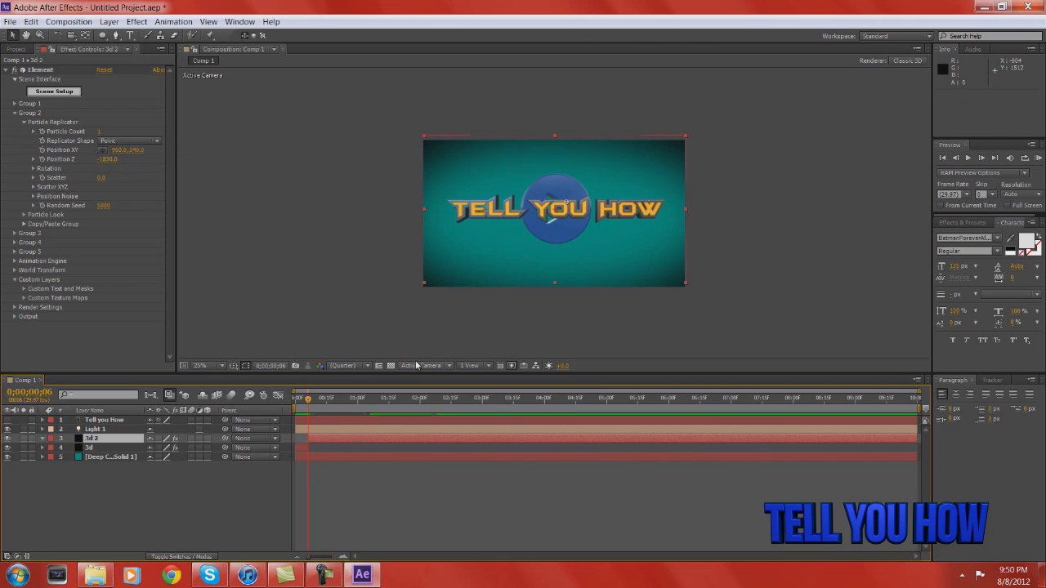
# - Keyframe the Group 2 Position Z on 3d 2 at -2750 on frame 20, and reveal the layer's keyframes around frame 19
pyautogui.moveTo(309, 403); pyautogui.dragTo(337, 408)
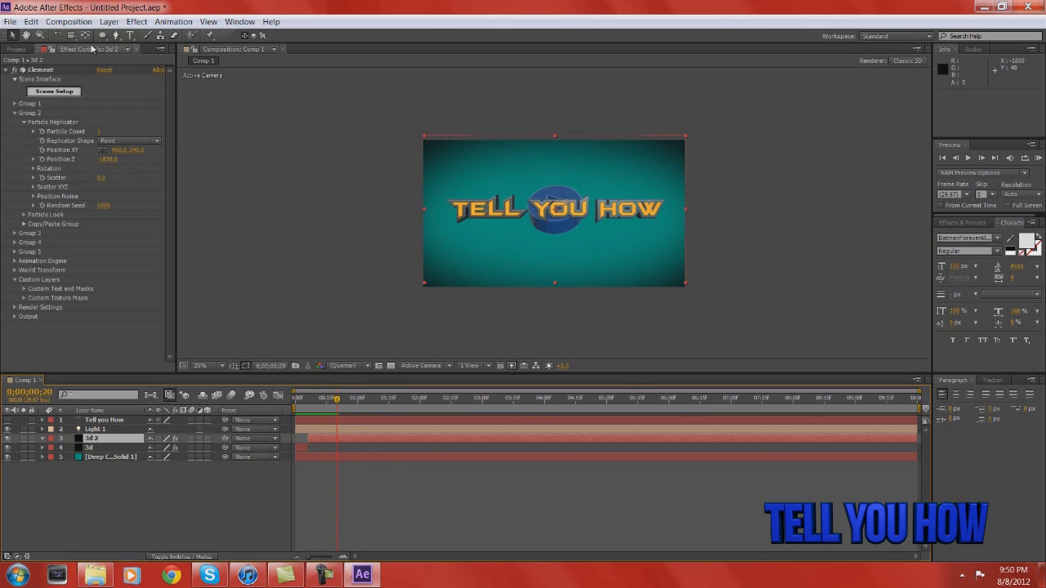
pyautogui.moveTo(109, 166); pyautogui.dragTo(130, 160)
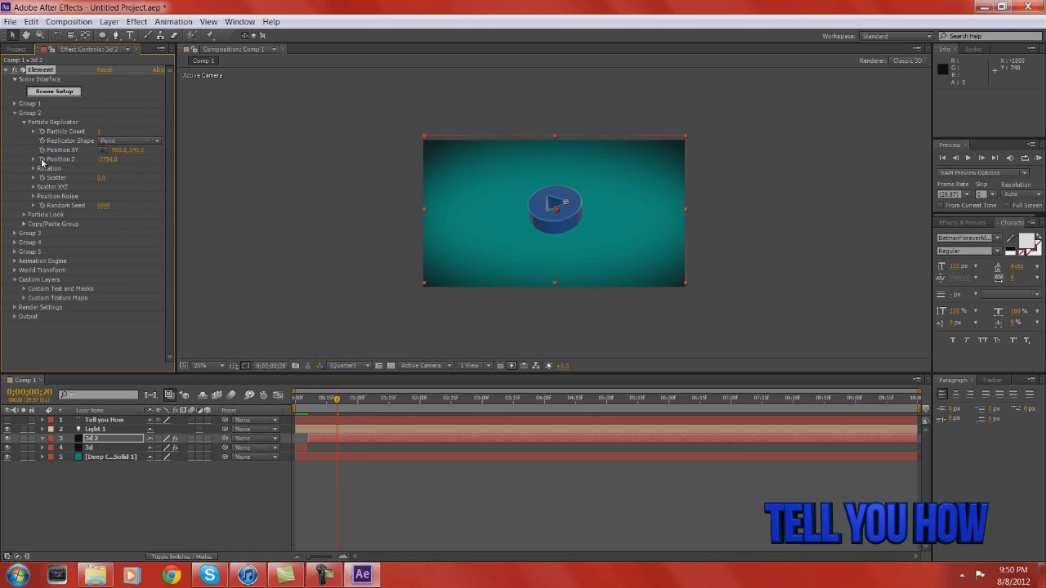
pyautogui.moveTo(341, 401)
pyautogui.mouseDown()
pyautogui.moveTo(325, 397)
pyautogui.moveTo(340, 398)
pyautogui.moveTo(337, 413)
pyautogui.mouseUp()
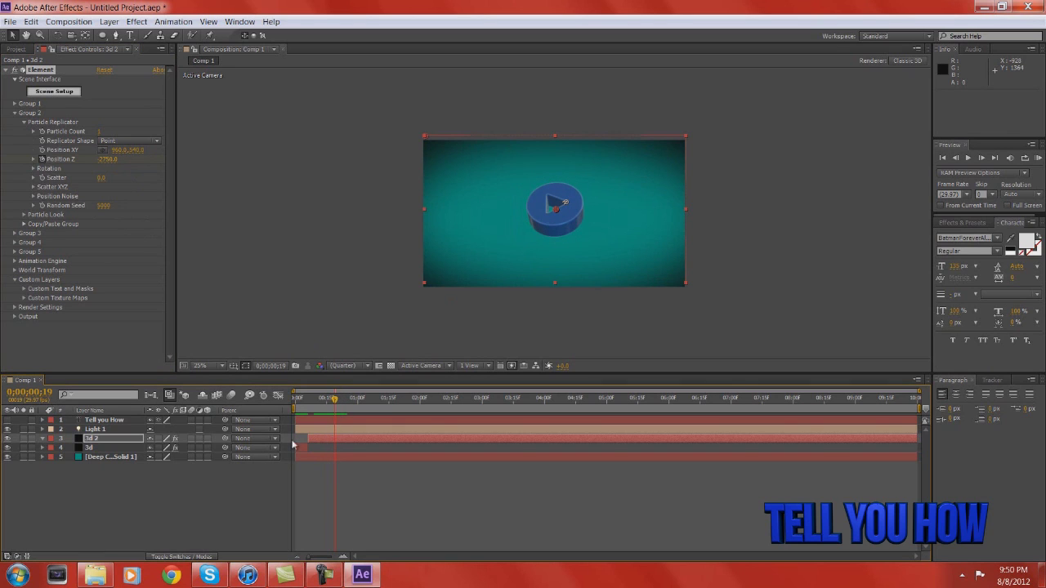
pyautogui.click(320, 437)
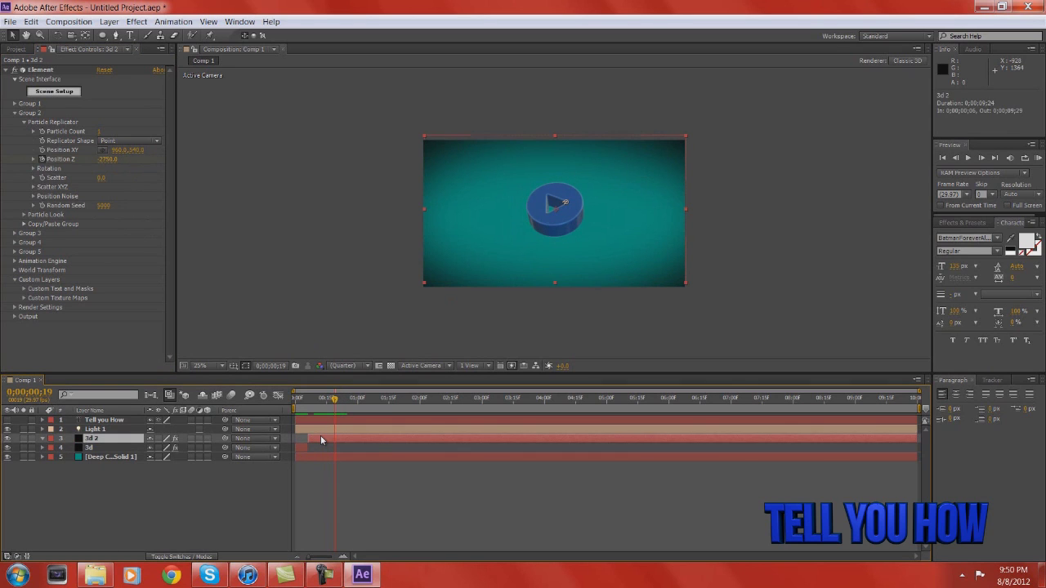
pyautogui.press('u')
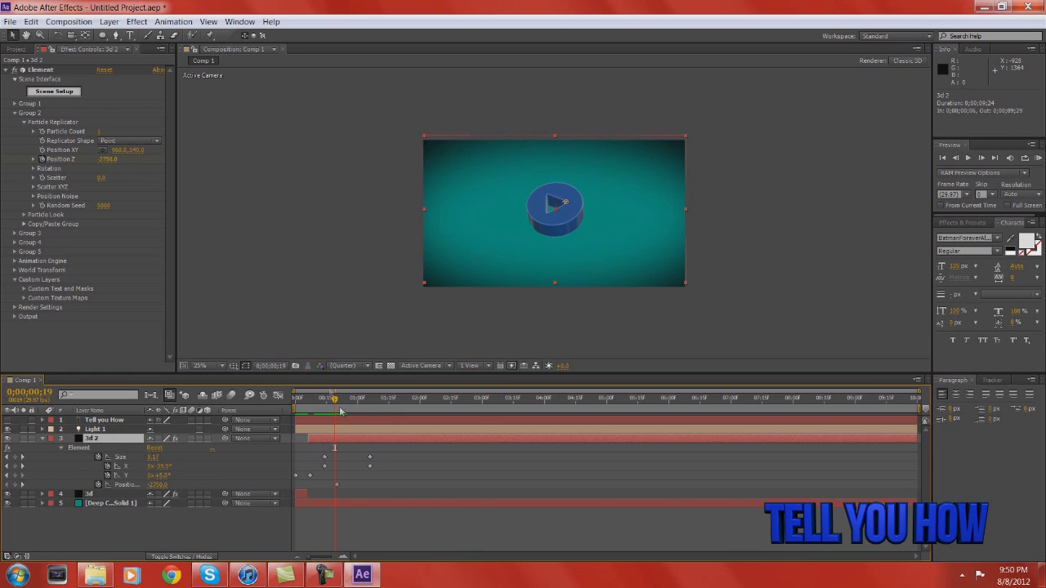
# - Move the Group 2 Position Z keyframe on the 3d 2 layer back to frame 14, in line with the Size keyframe
pyautogui.moveTo(337, 400)
pyautogui.mouseDown()
pyautogui.moveTo(368, 401)
pyautogui.moveTo(324, 401)
pyautogui.moveTo(335, 404)
pyautogui.mouseUp()
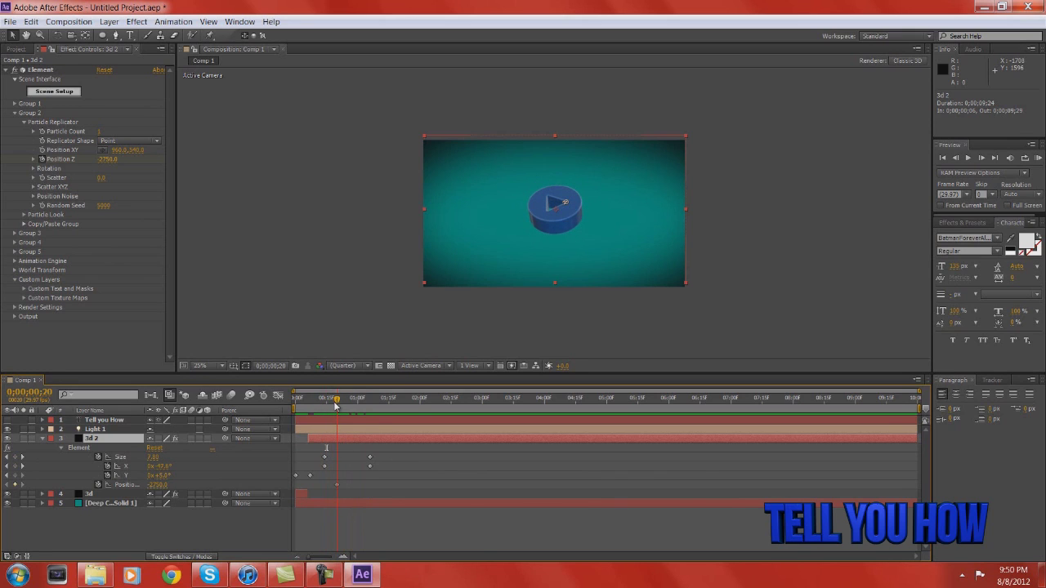
pyautogui.moveTo(336, 402); pyautogui.dragTo(345, 404)
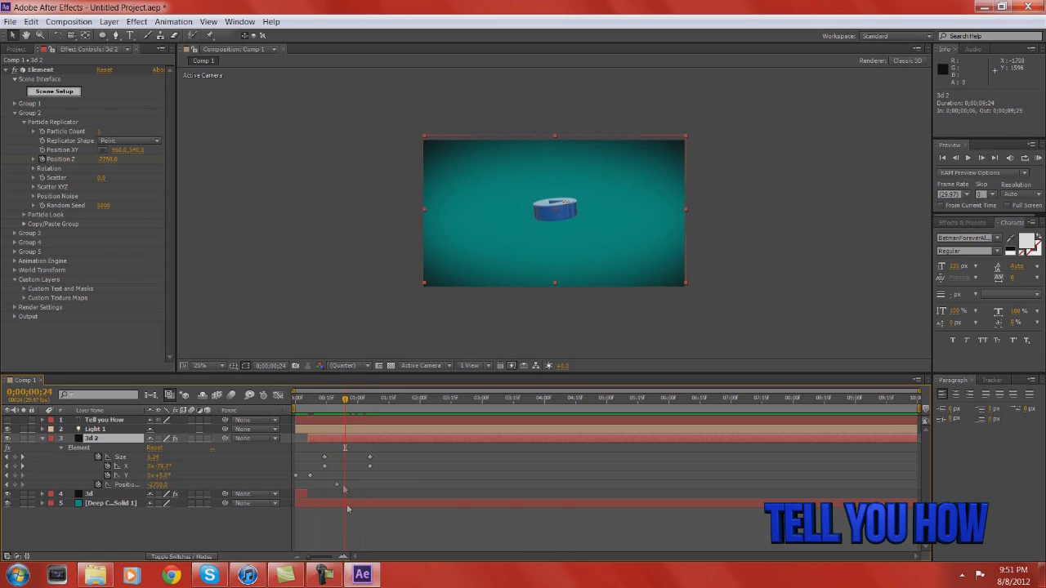
pyautogui.moveTo(337, 485); pyautogui.dragTo(330, 486)
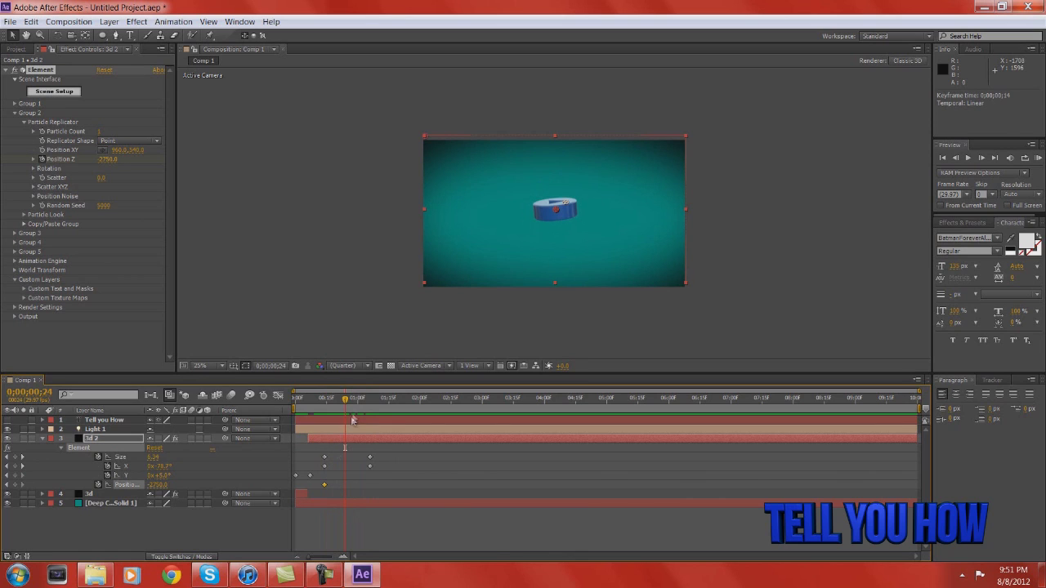
# - Keyframe the Group 2 Position Z on 3d 2 at about -1680 at 0;00;01;05 and scrub back to frame 13
pyautogui.moveTo(345, 401); pyautogui.dragTo(367, 412)
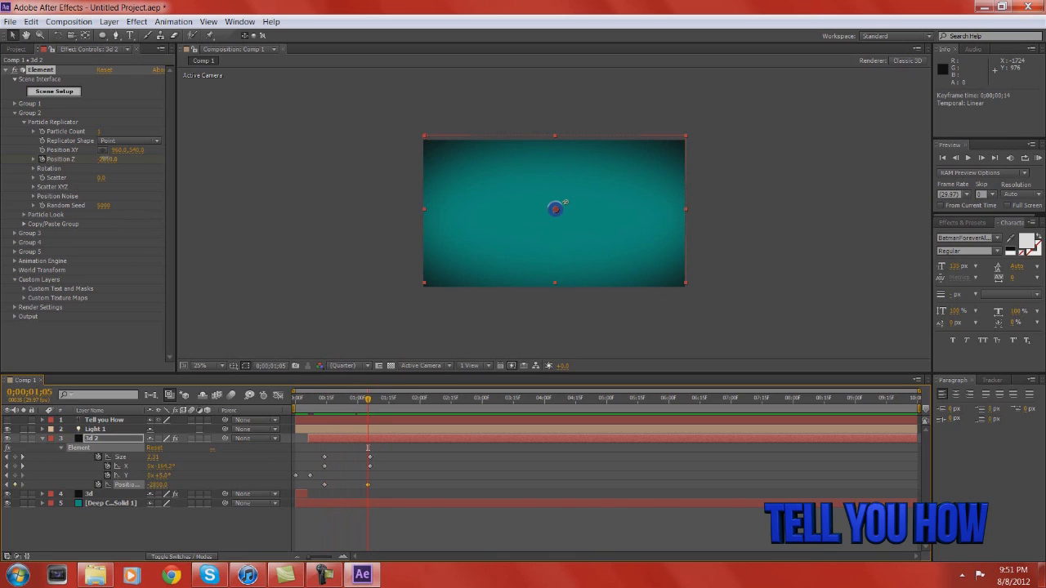
pyautogui.moveTo(92, 161); pyautogui.dragTo(169, 160)
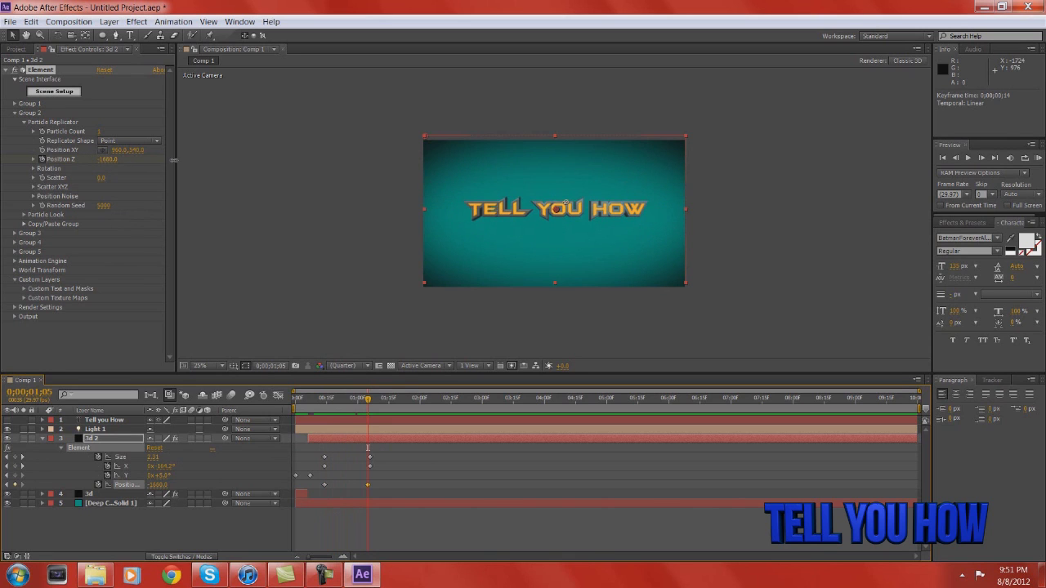
pyautogui.moveTo(369, 409); pyautogui.dragTo(324, 419)
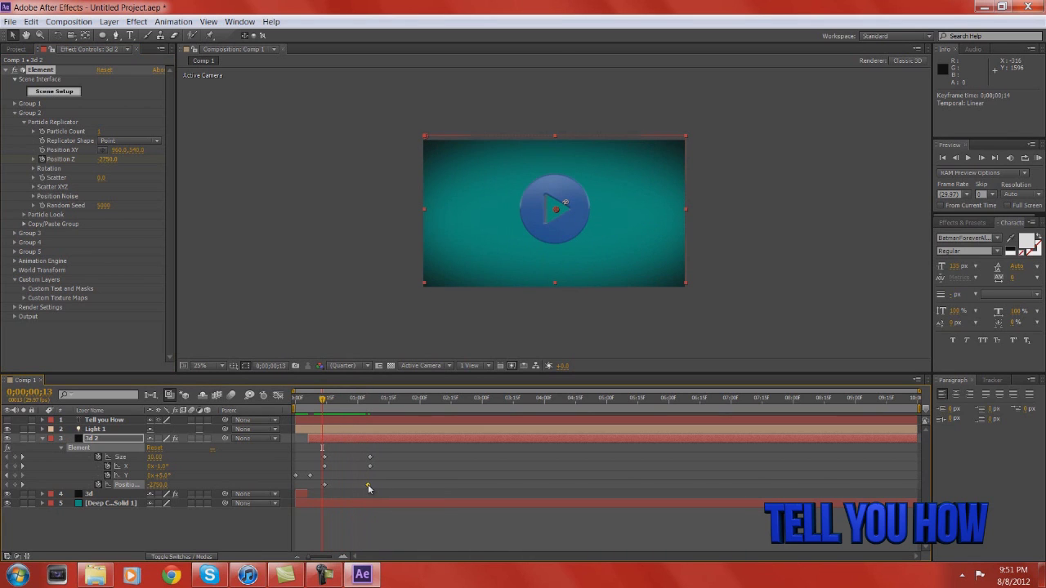
# - Retime the Group 2 Position Z keyframes to frame 22 and about 0;00;01;19, with a final Position Z of -1790
pyautogui.moveTo(369, 488)
pyautogui.moveTo(369, 487); pyautogui.dragTo(380, 485)
pyautogui.moveTo(331, 400)
pyautogui.mouseDown()
pyautogui.moveTo(345, 402)
pyautogui.moveTo(324, 413)
pyautogui.mouseUp()
pyautogui.moveTo(326, 403); pyautogui.dragTo(401, 403)
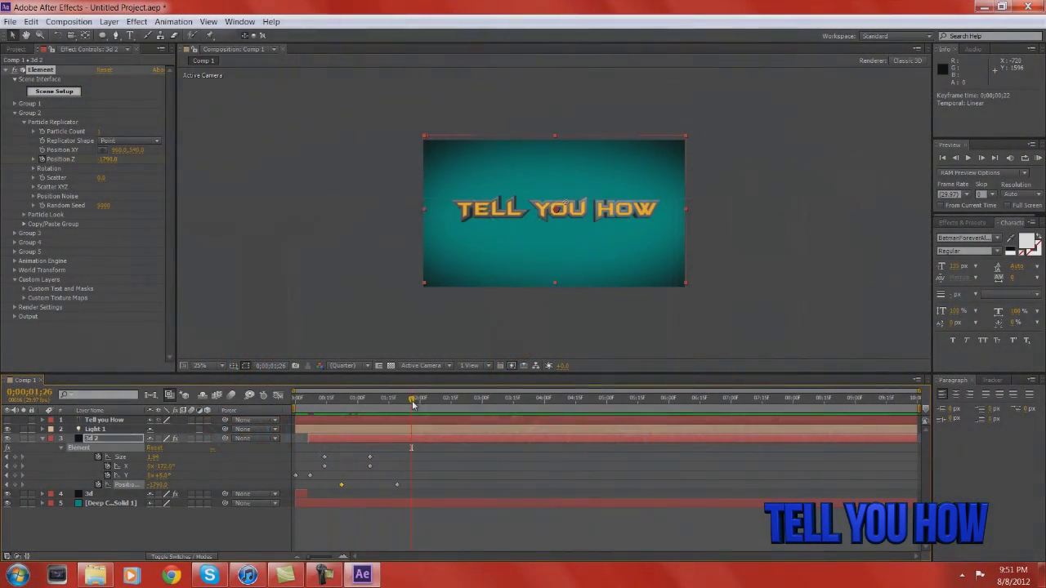
pyautogui.moveTo(413, 405)
pyautogui.mouseDown()
pyautogui.moveTo(364, 405)
pyautogui.moveTo(400, 407)
pyautogui.mouseUp()
# - Add the expression wiggle(5,5) to the Position of the 3d 2 layer and scrub through the text's motion
pyautogui.click(43, 440)
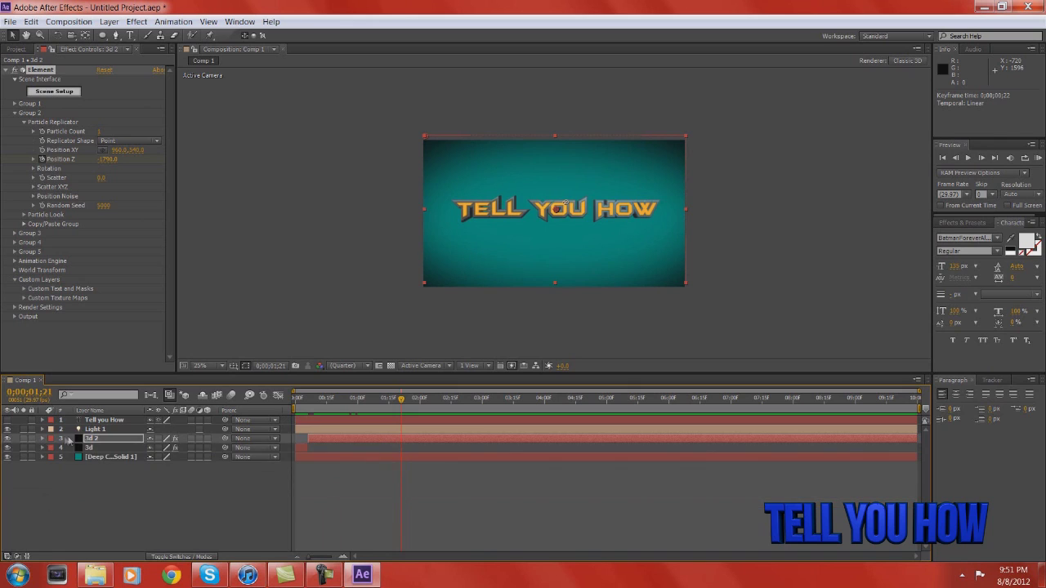
pyautogui.click(90, 443)
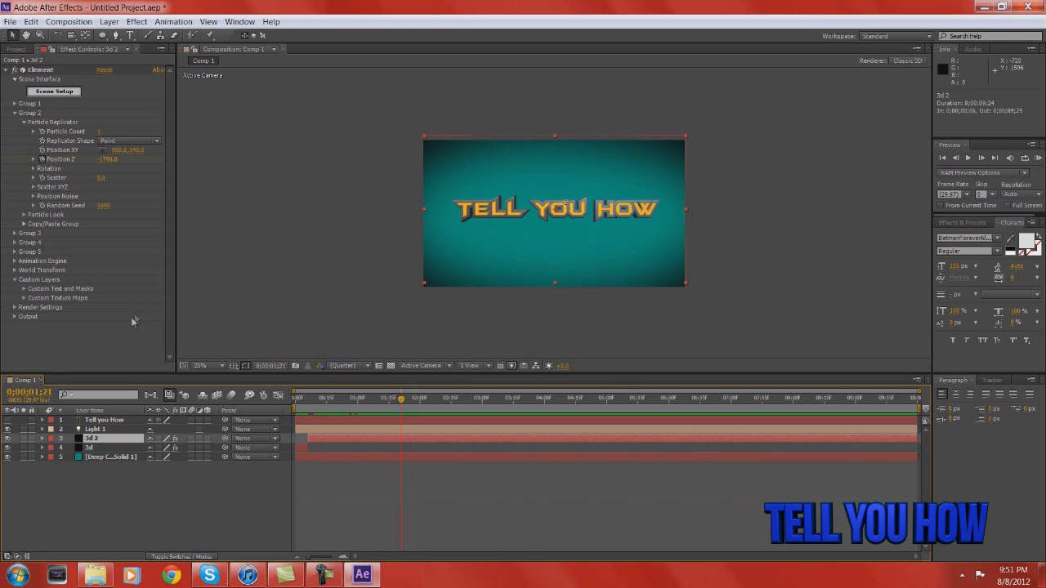
pyautogui.press('p')
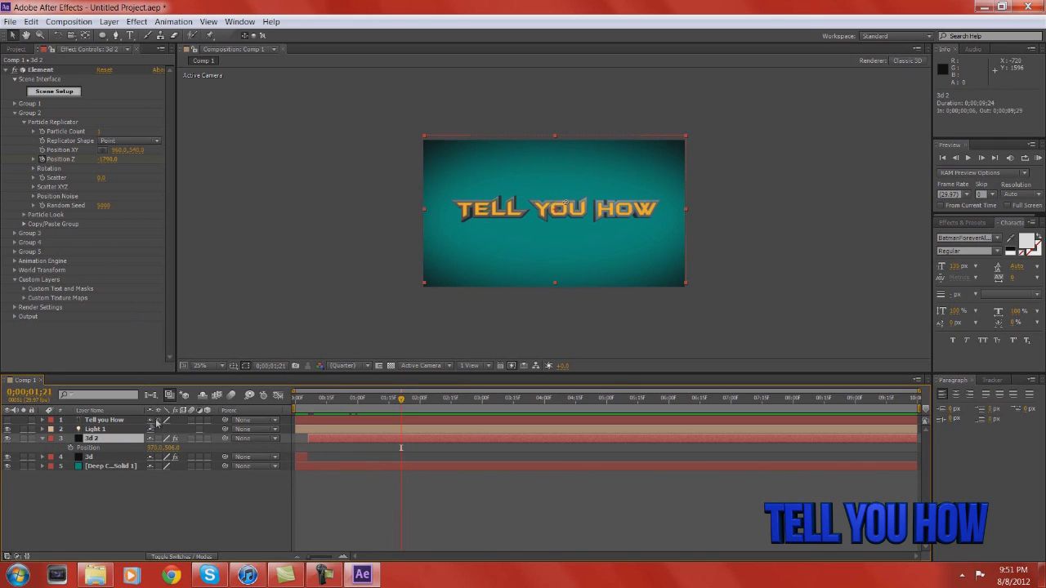
pyautogui.keyDown('alt'); pyautogui.click(70, 452); pyautogui.keyUp('alt')
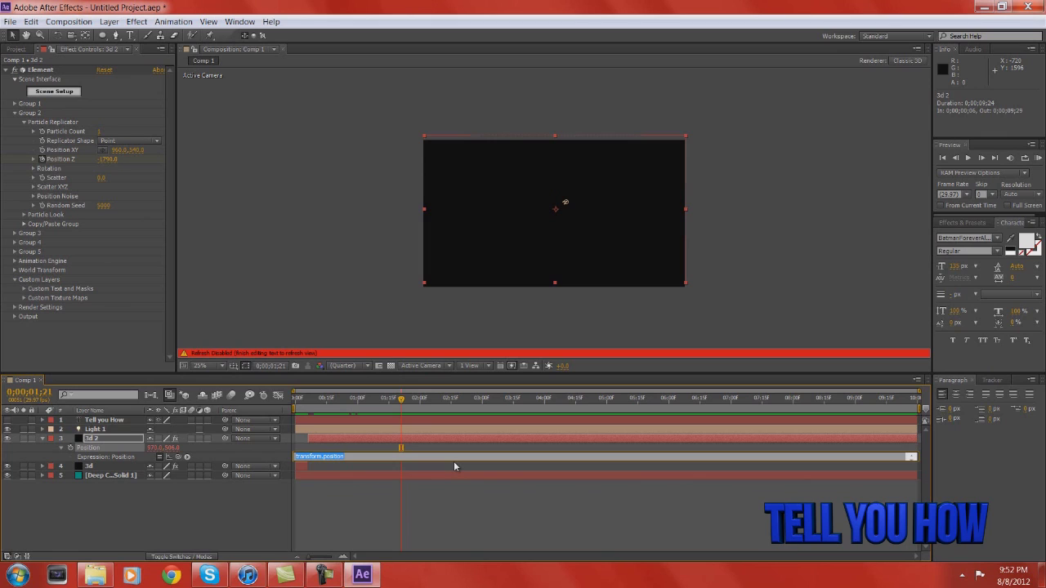
pyautogui.write('wiggle(5,5')
pyautogui.click(247, 532)
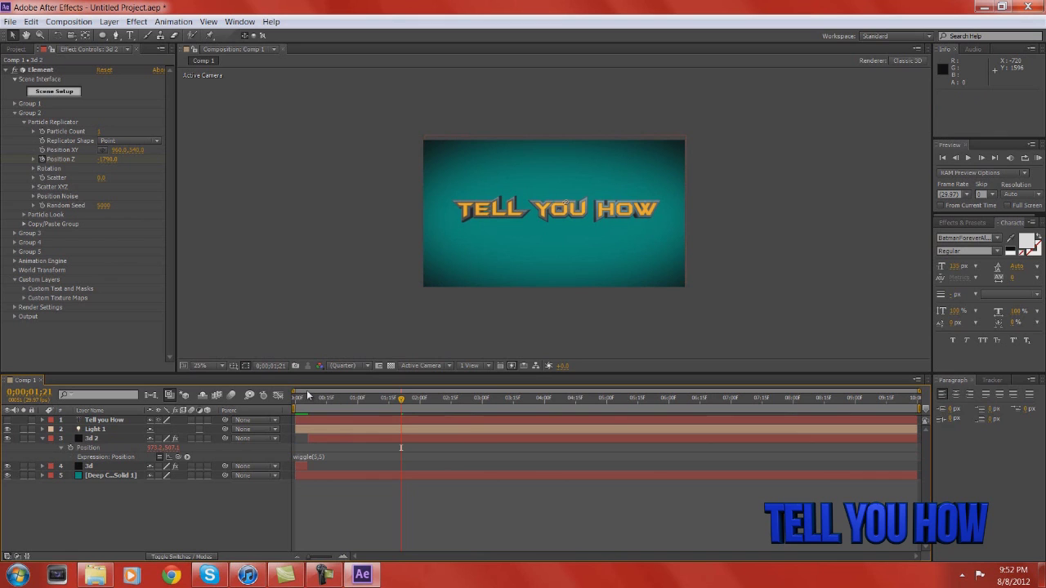
pyautogui.moveTo(314, 398); pyautogui.dragTo(368, 434)
pyautogui.moveTo(450, 435); pyautogui.dragTo(399, 393)
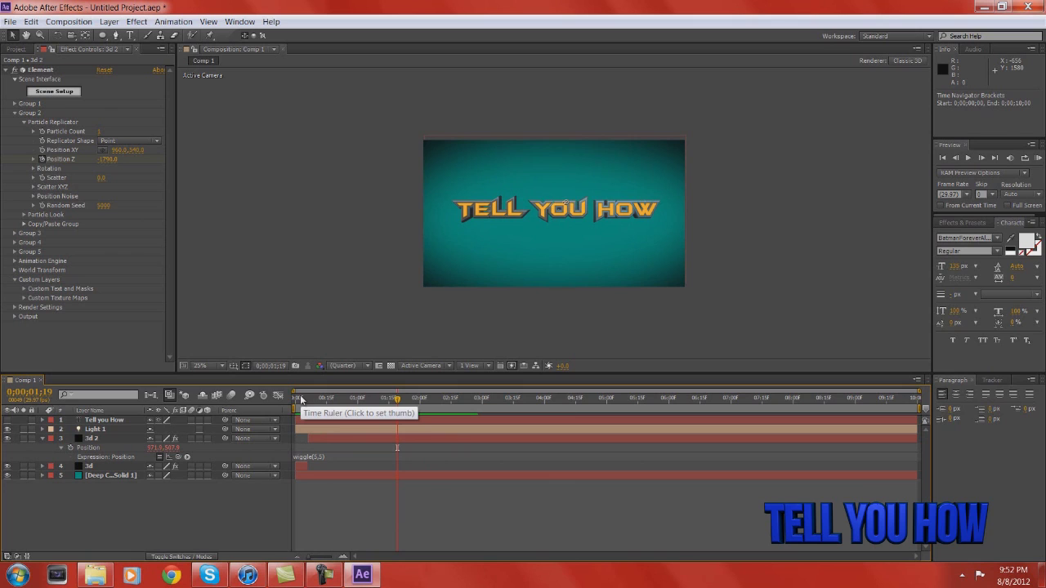
# - On the 3d layer at frame 3, lower the Group 2 Position Z until the text is out of the camera's view
pyautogui.moveTo(305, 407)
pyautogui.mouseDown()
pyautogui.moveTo(296, 412)
pyautogui.moveTo(323, 409)
pyautogui.moveTo(303, 409)
pyautogui.mouseUp()
pyautogui.hotkey('ctrl', 'Down')
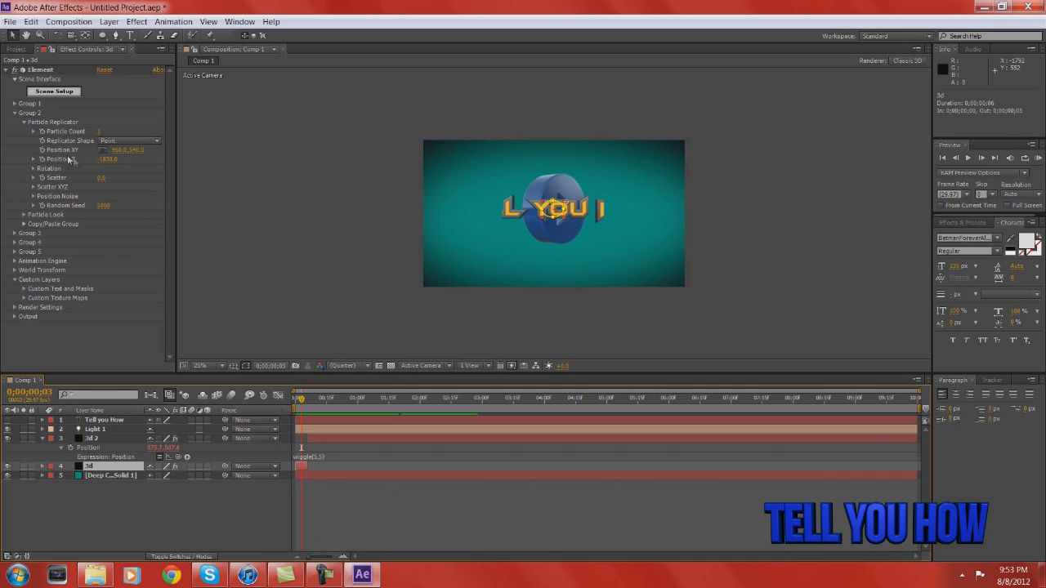
pyautogui.moveTo(109, 163); pyautogui.dragTo(49, 163)
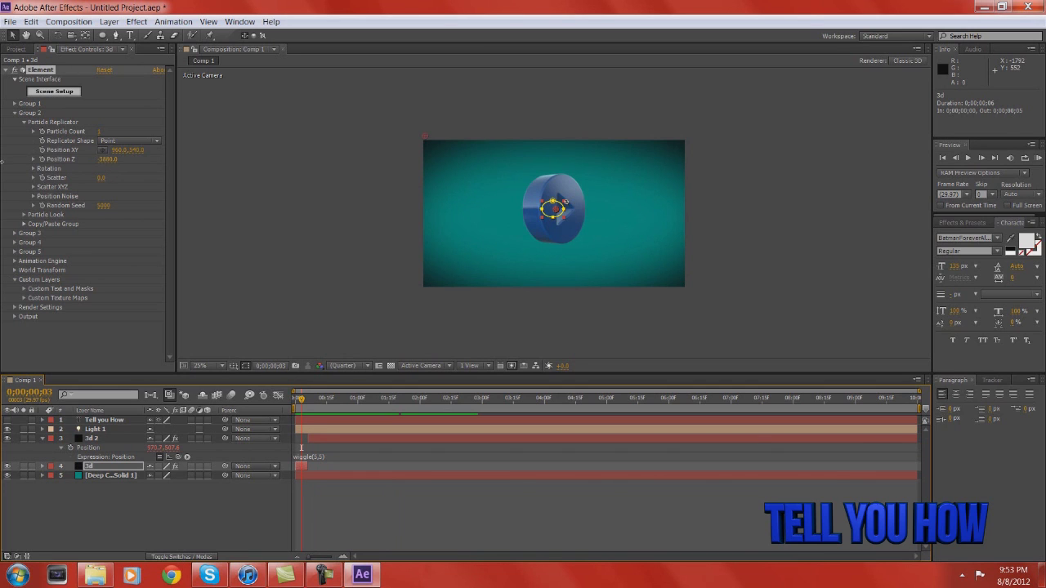
# - Preview the intro from the play button's flip through the wiggling TELL YOU HOW text
pyautogui.moveTo(300, 400); pyautogui.dragTo(358, 398)
pyautogui.press('space')
pyautogui.moveTo(348, 400); pyautogui.dragTo(467, 403)
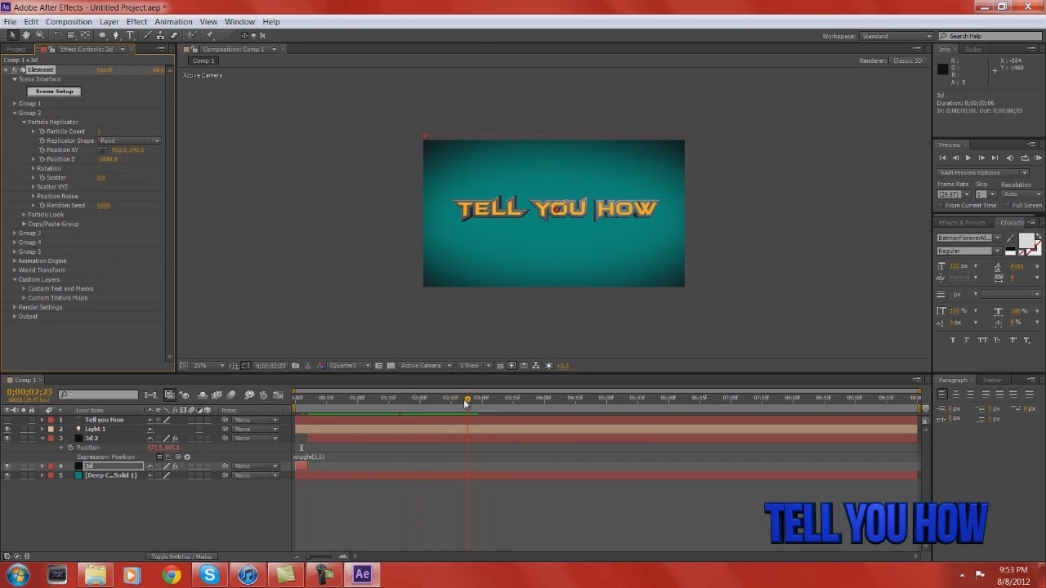
pyautogui.moveTo(466, 403); pyautogui.dragTo(471, 400)
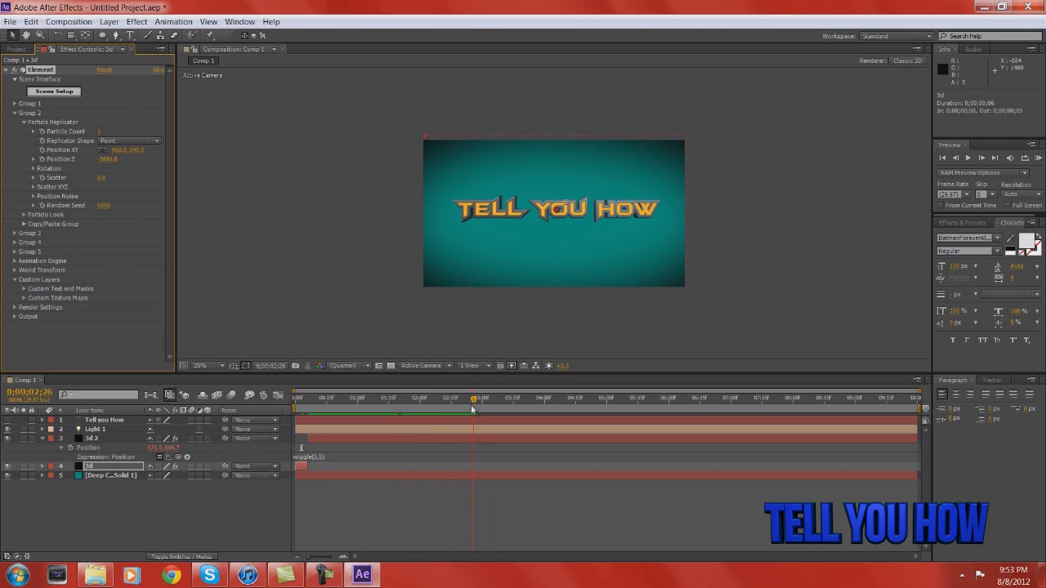
pyautogui.moveTo(476, 415); pyautogui.dragTo(388, 415)
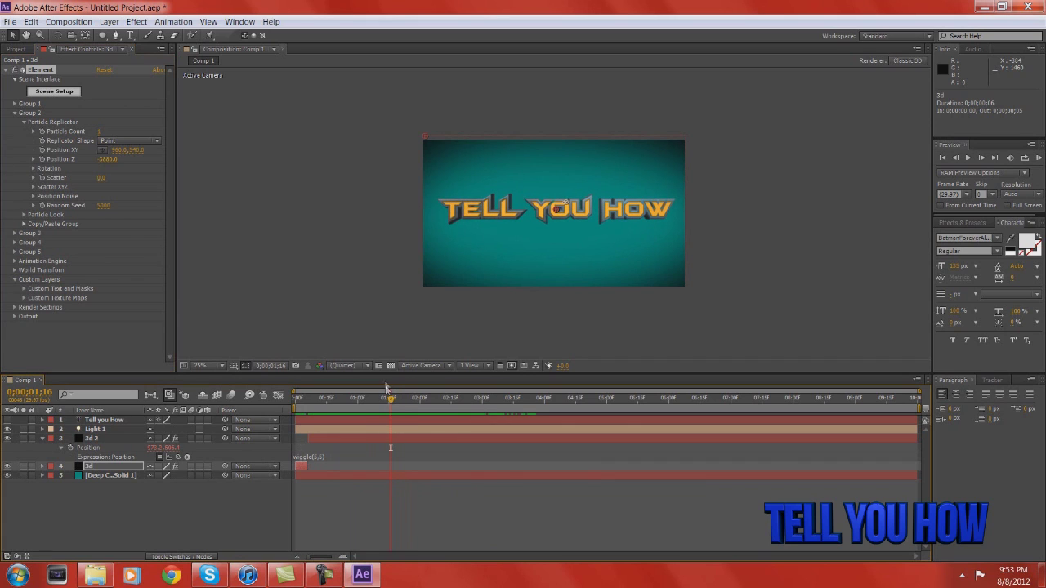